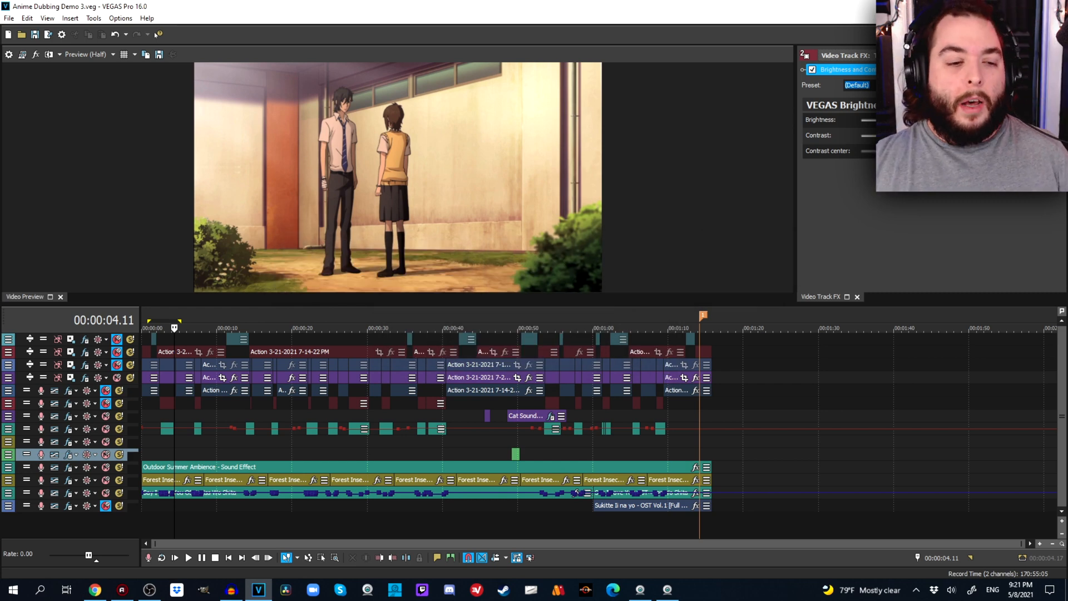
Enlarge the timeline area and select the project's full time range from the start to 00:01:14.06.
drag(534, 304, 534, 238)
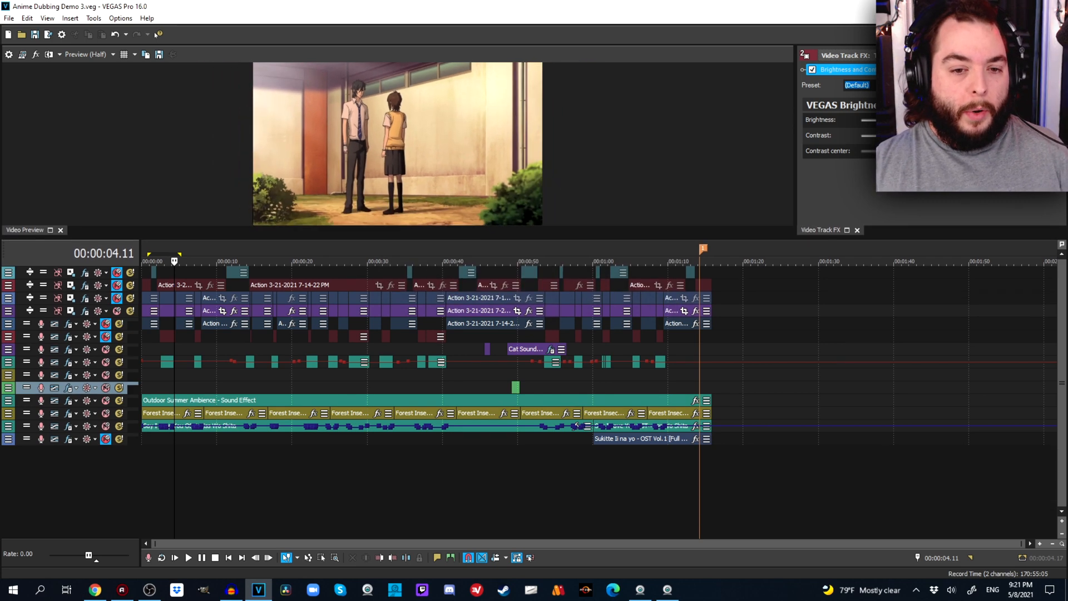
key(ctrl+a)
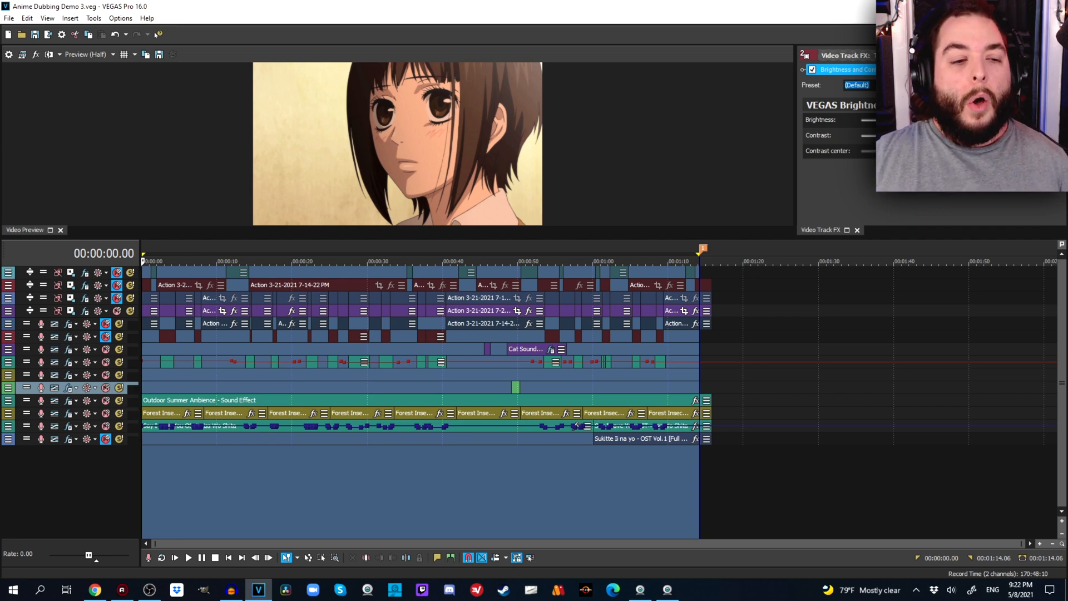
scroll(599, 401, up, 2)
scroll(599, 400, down, 1)
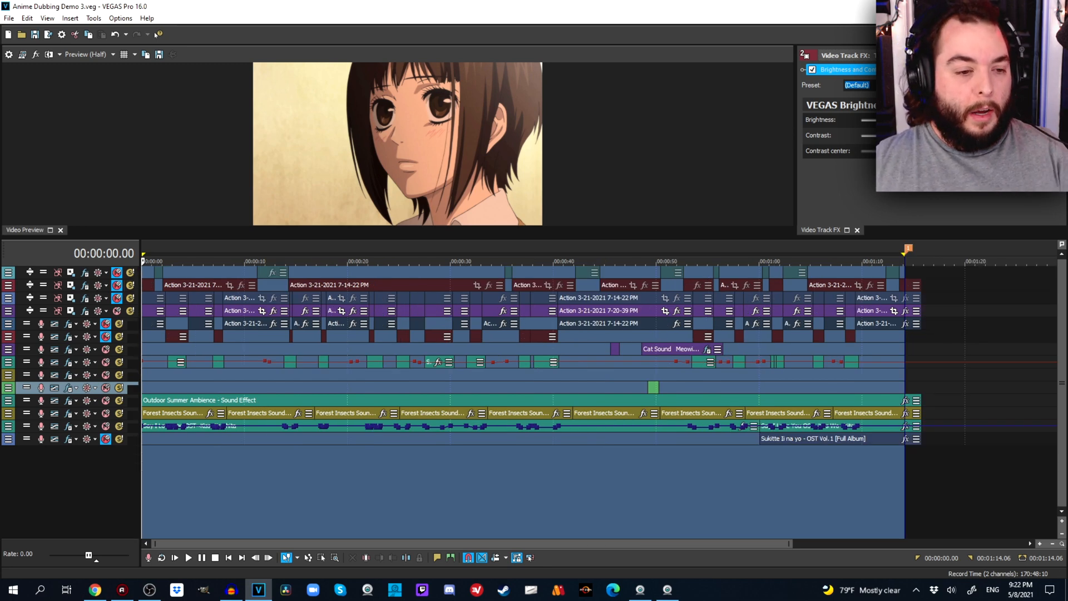
Increase the height of video tracks 3 and 4 to show their thumbnails, keeping track 2 collapsed.
click(44, 311)
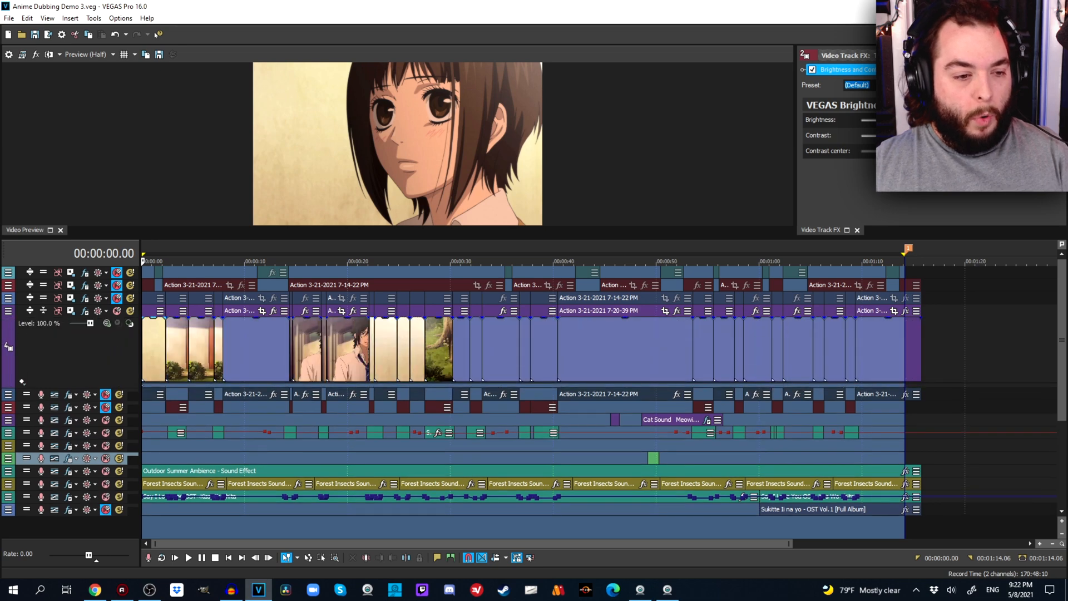
drag(130, 304, 130, 350)
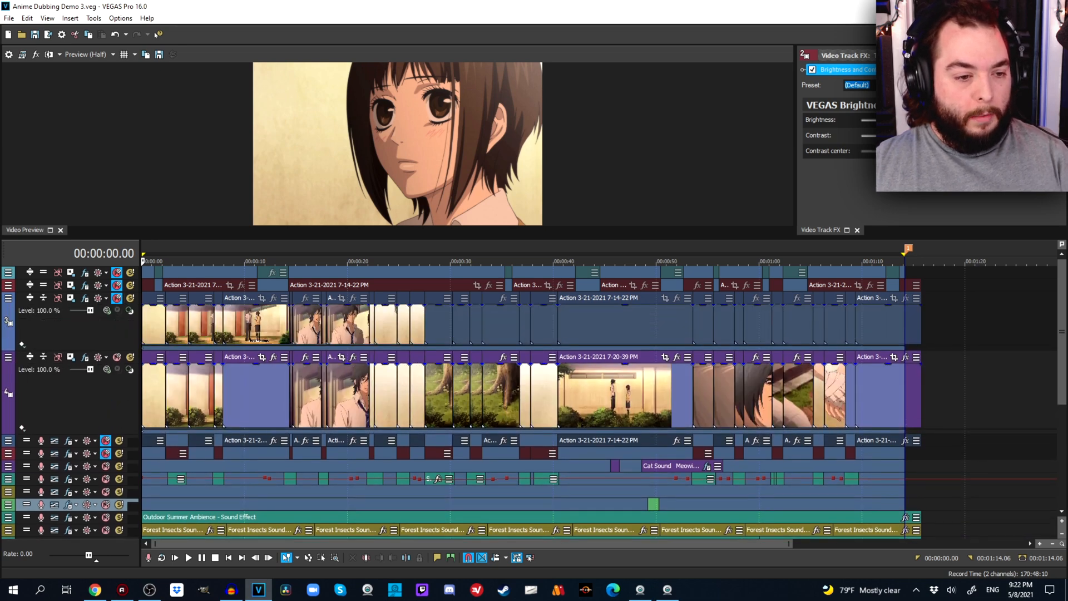
drag(130, 291, 130, 338)
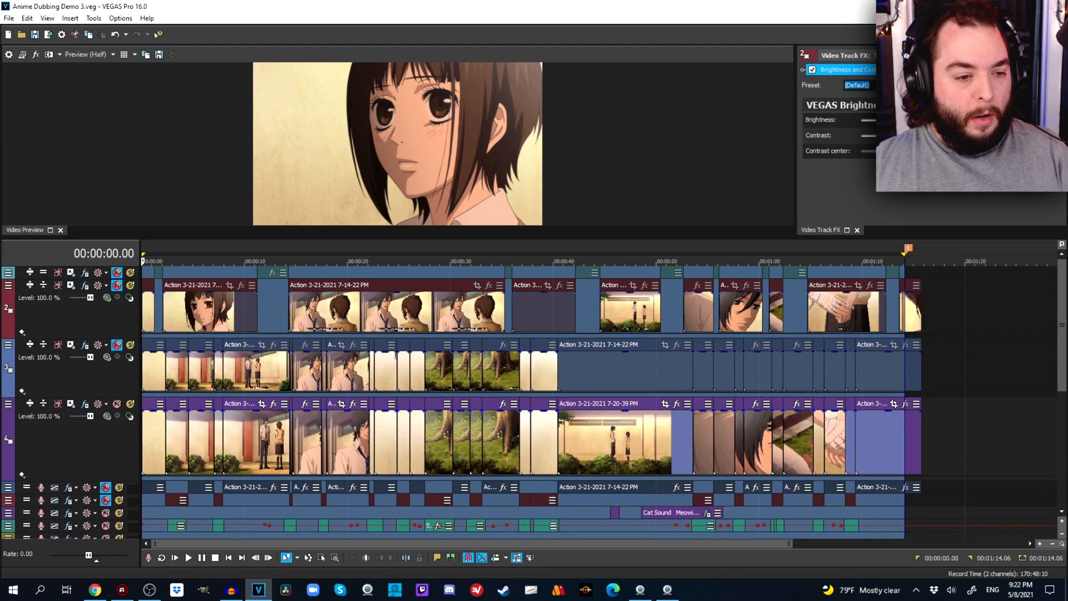
click(44, 284)
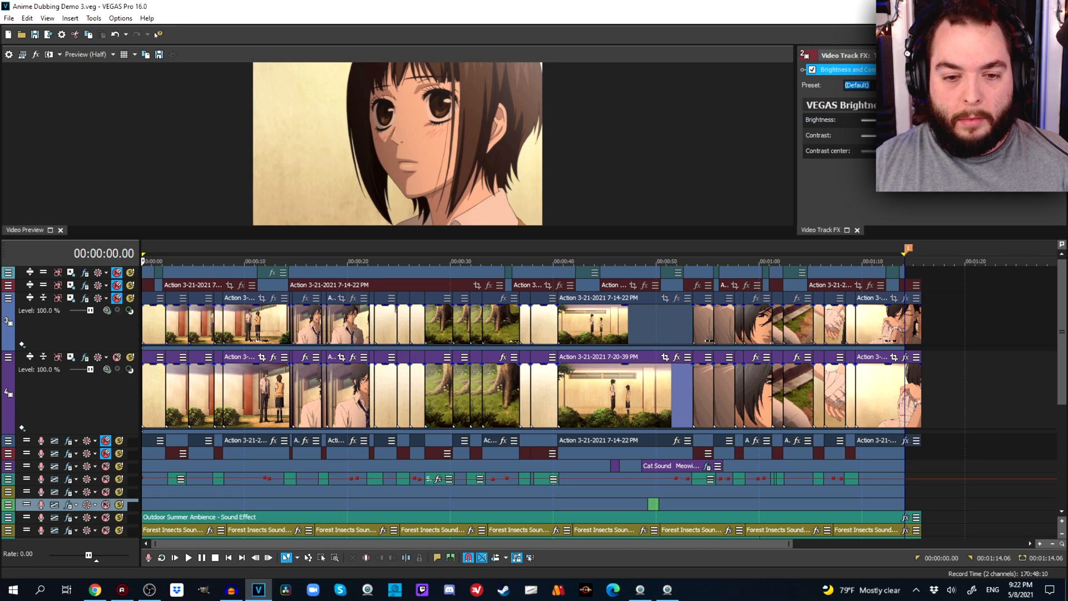
Place the cursor at 00:00:36.00, mute video track 4 and unmute video tracks 1 and 2.
click(512, 492)
scroll(512, 491, up, 5)
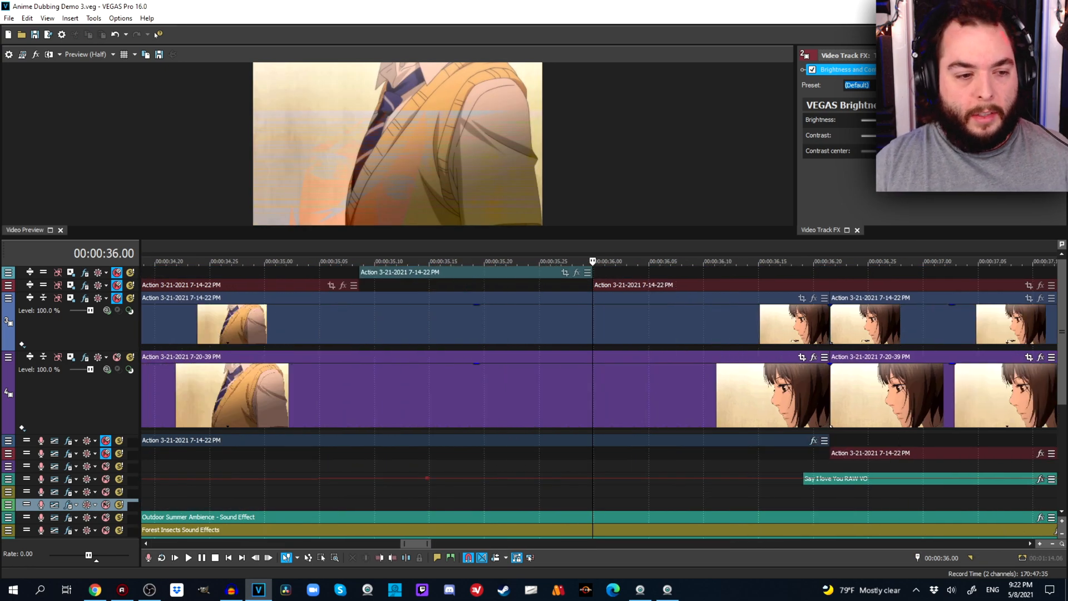
scroll(593, 400, down, 3)
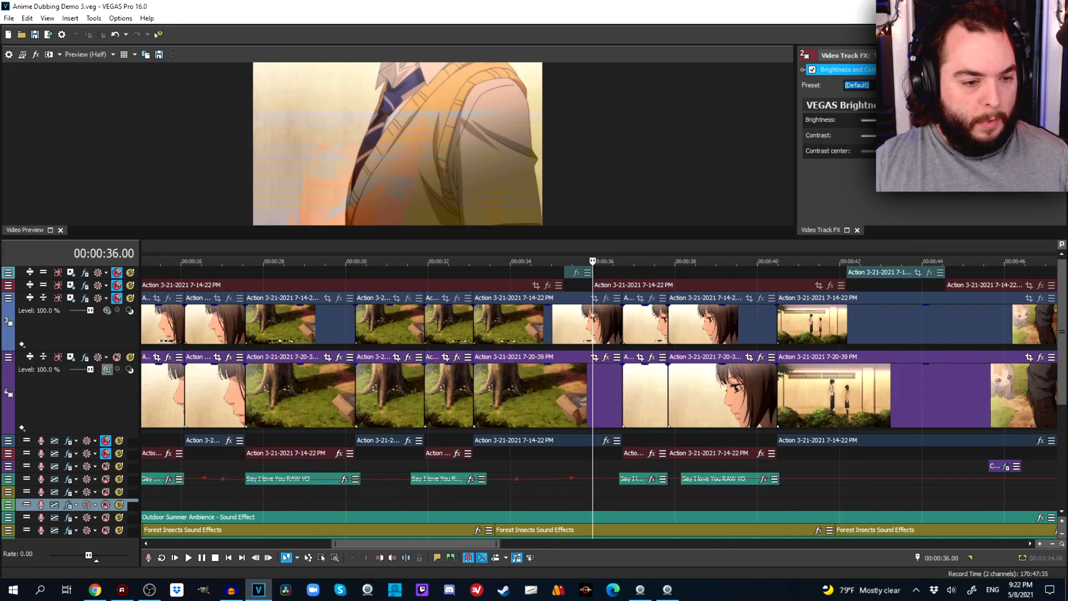
click(117, 357)
click(117, 285)
click(117, 272)
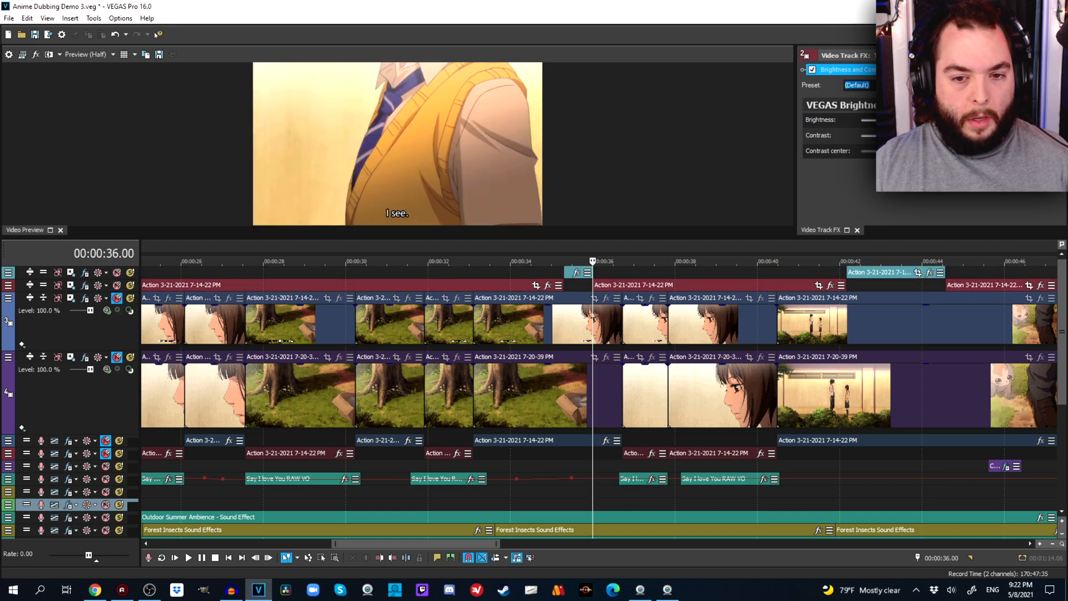
Examine the frames of video tracks 1 and 2 around 00:00:35 and at 00:00:43.13.
click(507, 496)
click(576, 496)
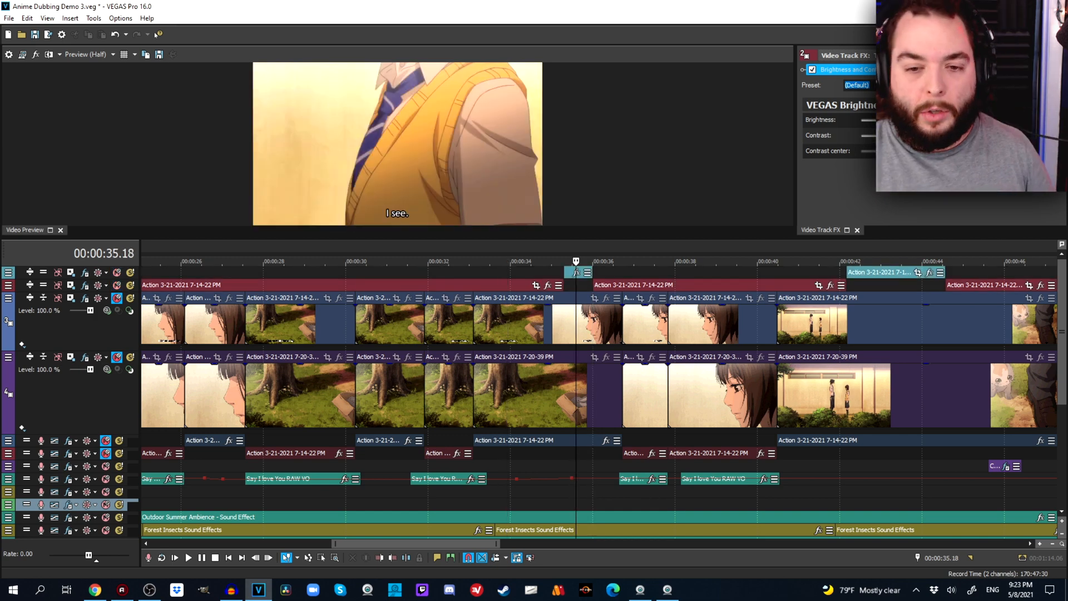
click(517, 496)
scroll(517, 496, down, 2)
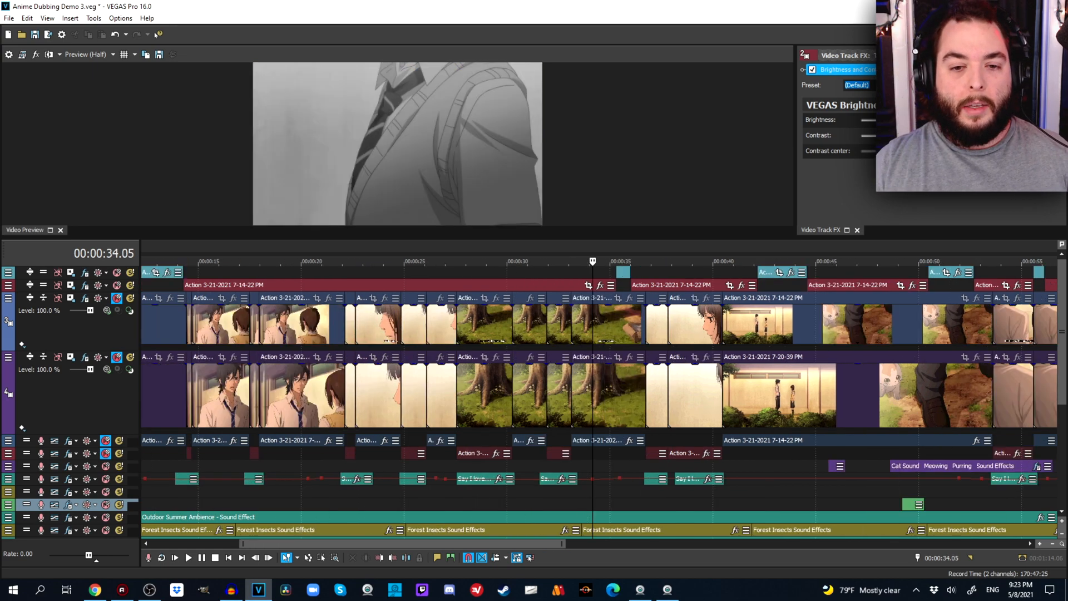
scroll(598, 398, down, 1)
click(610, 285)
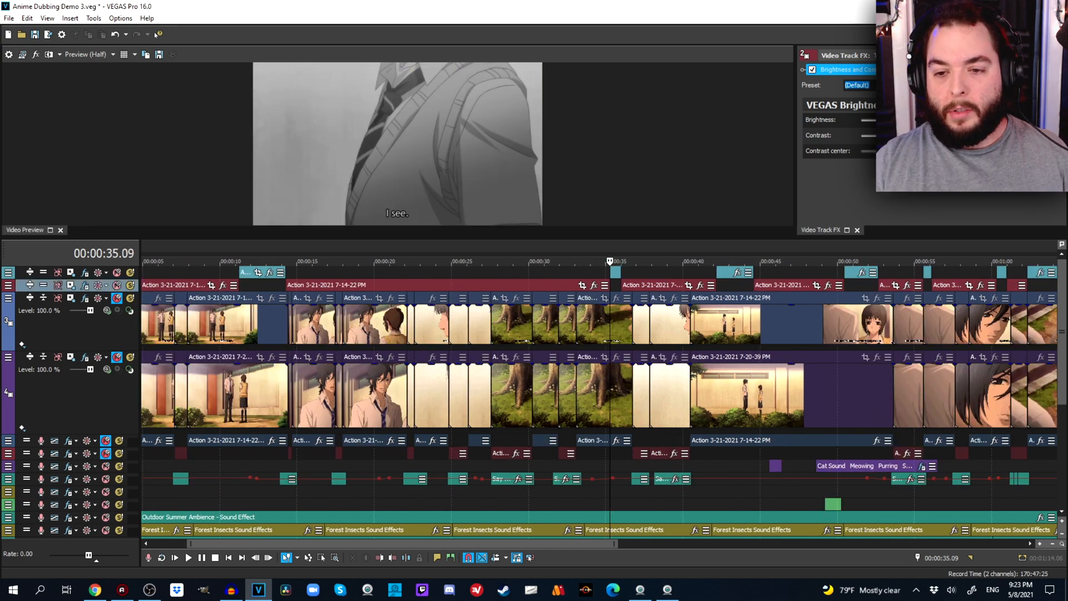
click(735, 284)
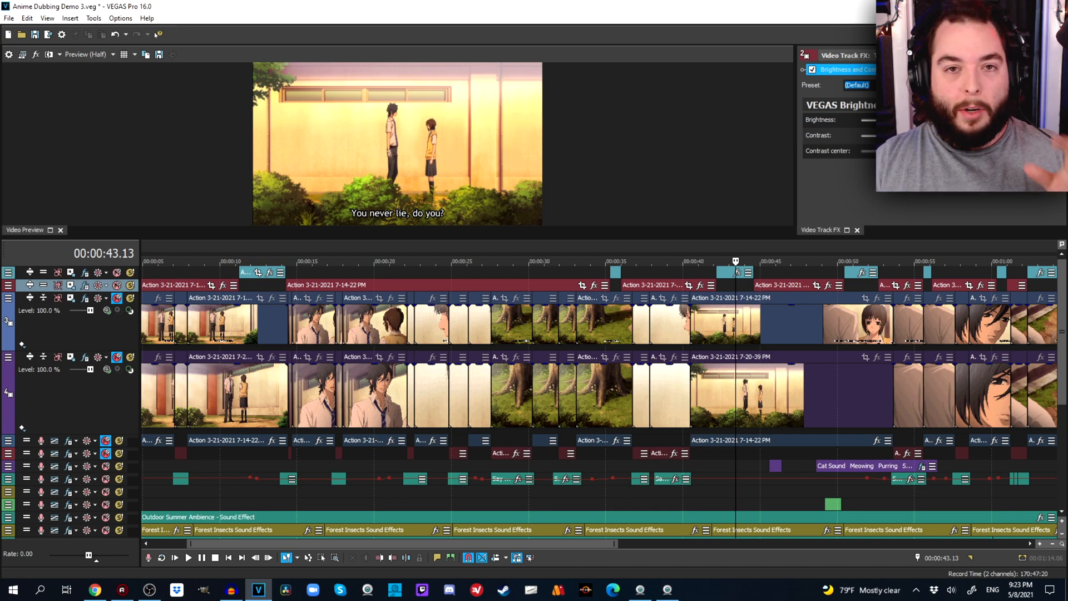
scroll(736, 285, down, 3)
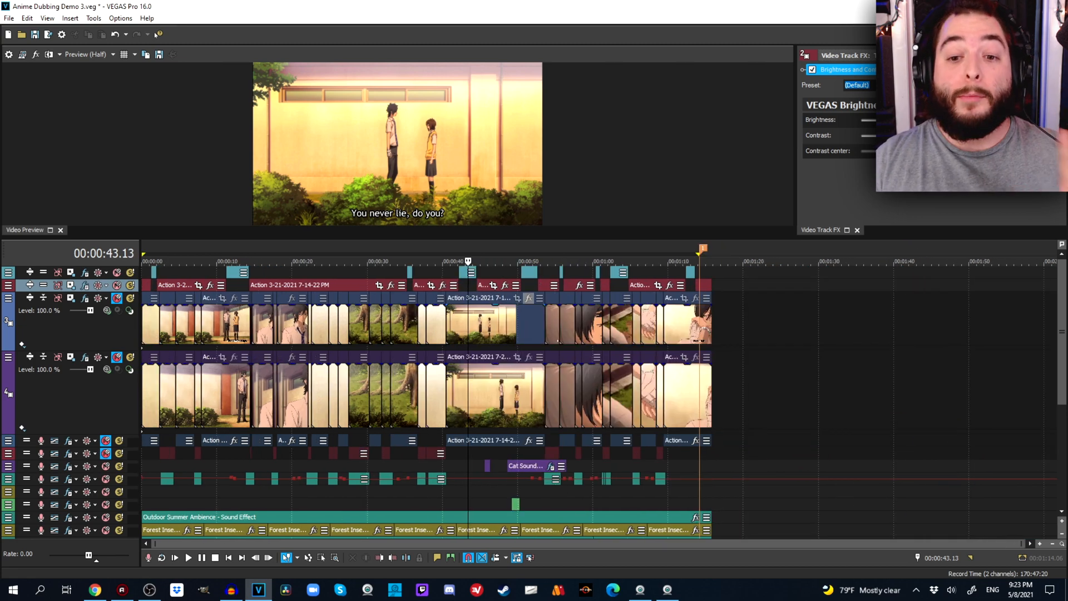
With the cursor at 00:00:13.06, mute video tracks 1 and 2 and unmute tracks 3 and 4.
click(237, 285)
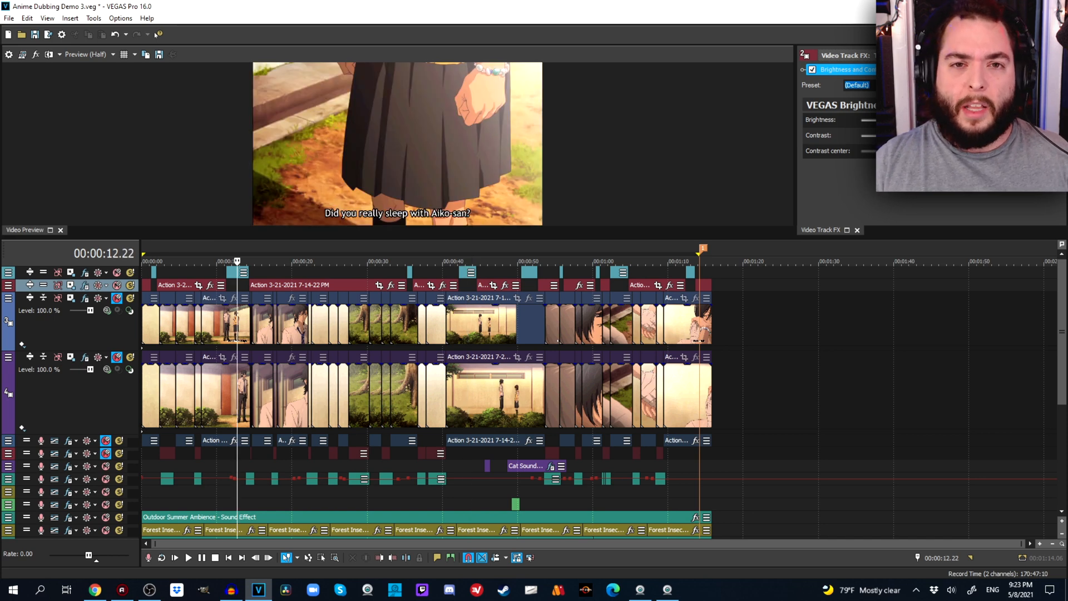
scroll(575, 323, up, 4)
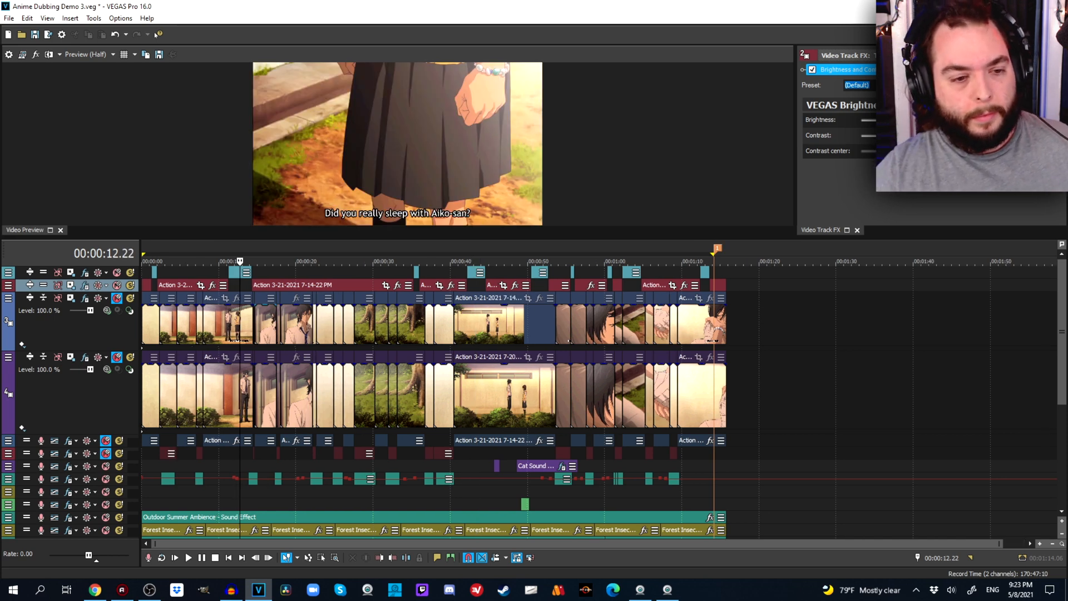
click(575, 323)
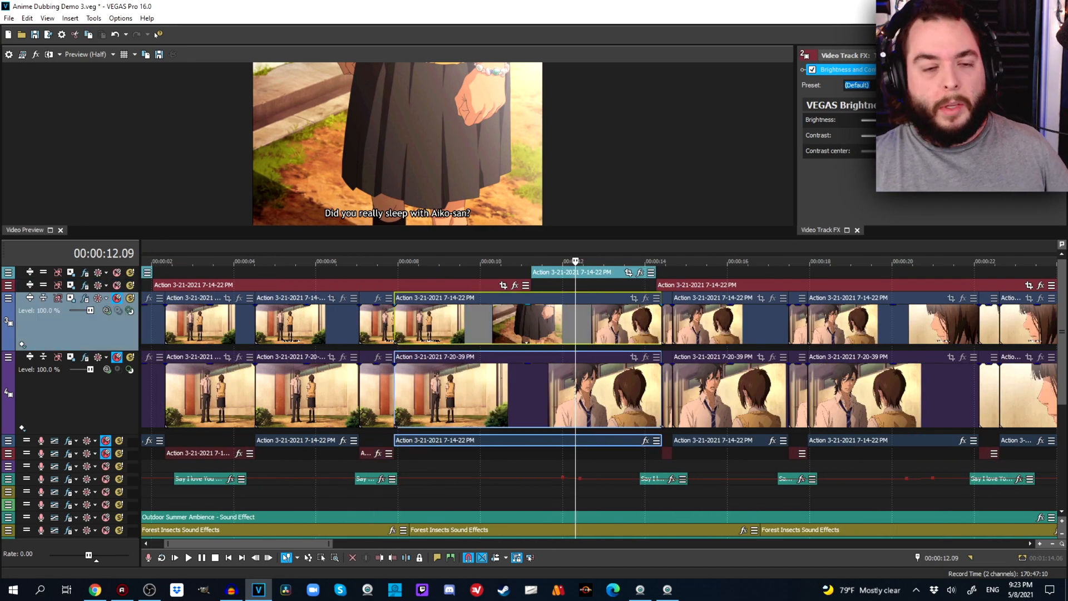
click(612, 323)
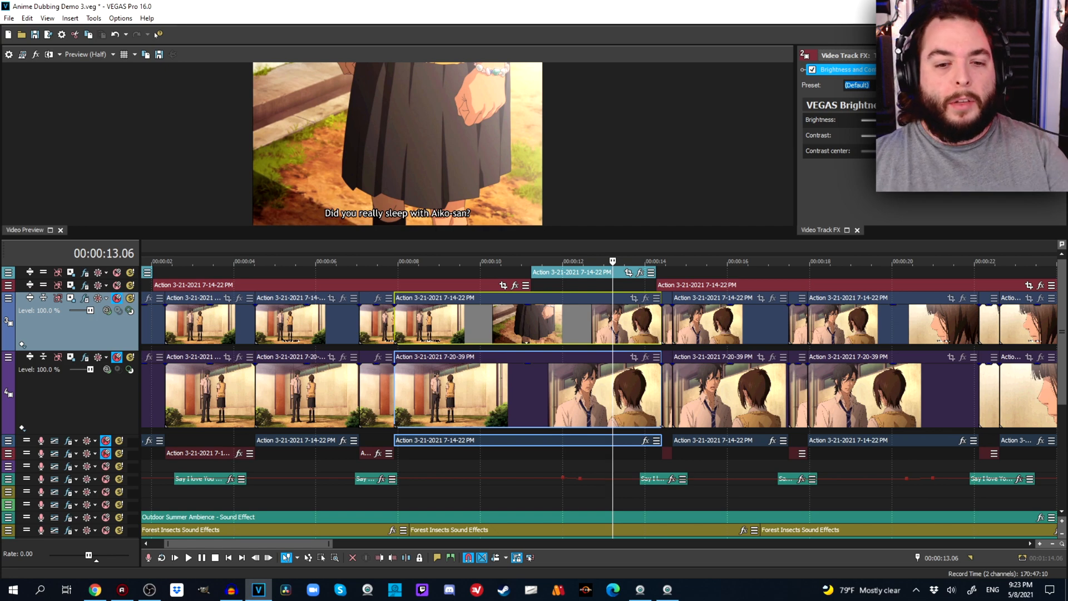
click(116, 285)
click(117, 272)
click(116, 298)
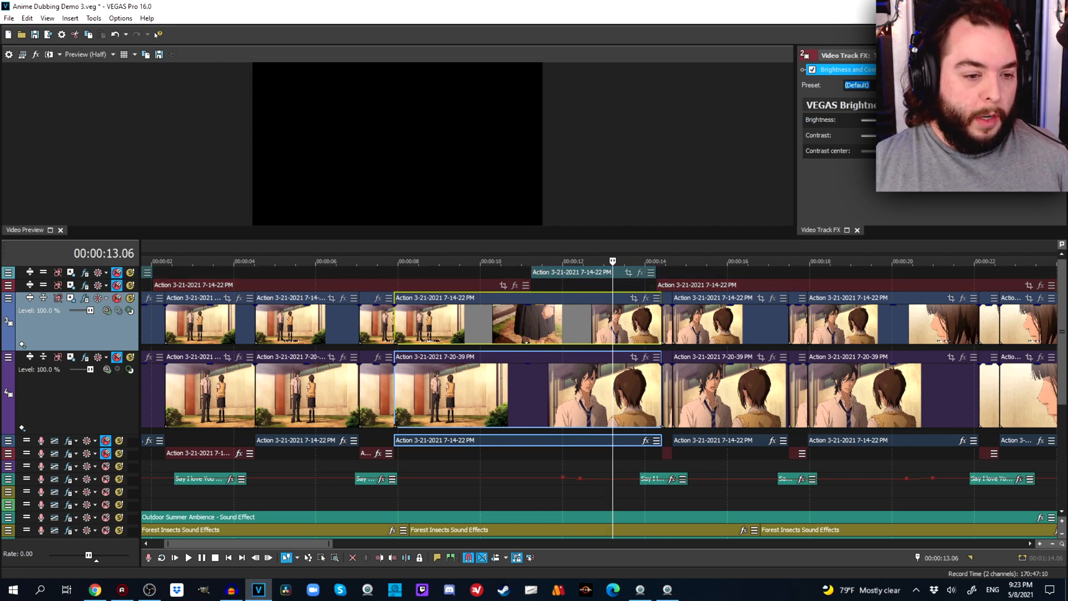
click(117, 357)
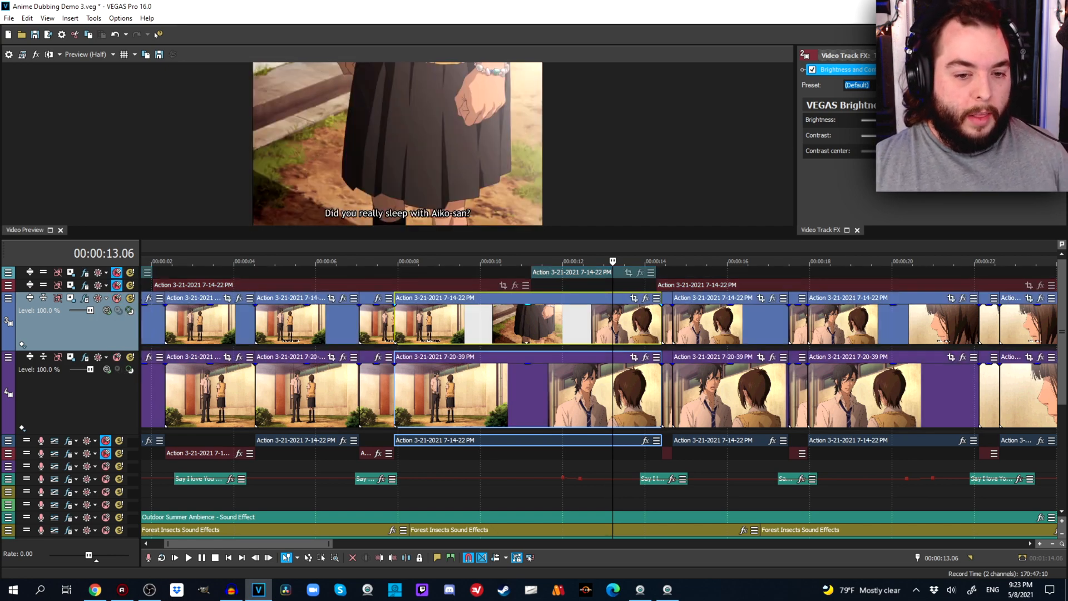
Save the project with the cursor at 00:00:43.01, and mute video track 3 to view track 4 alone.
scroll(599, 391, down, 5)
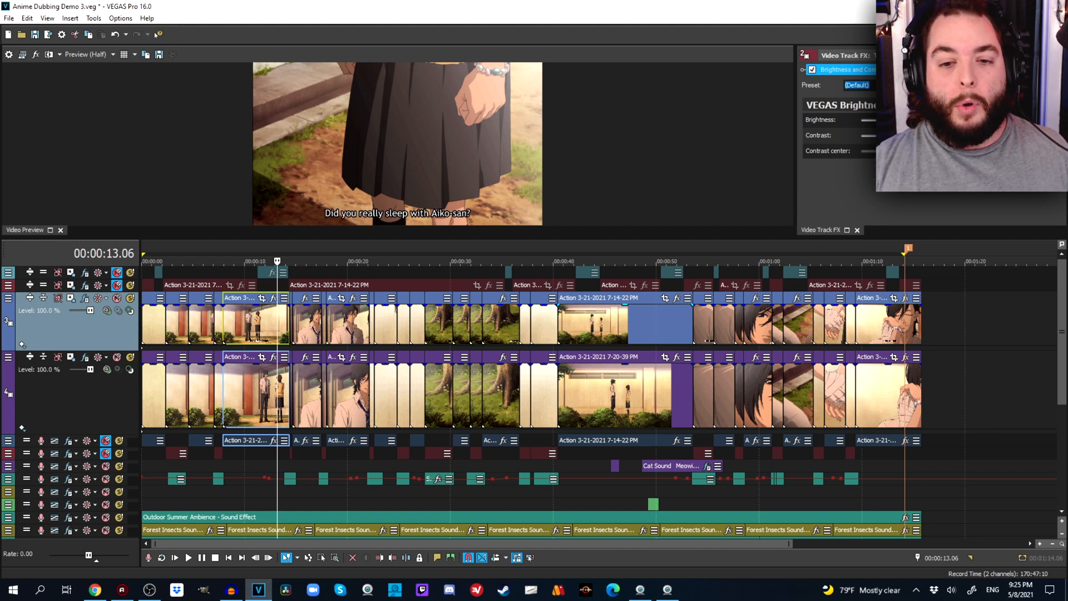
click(584, 324)
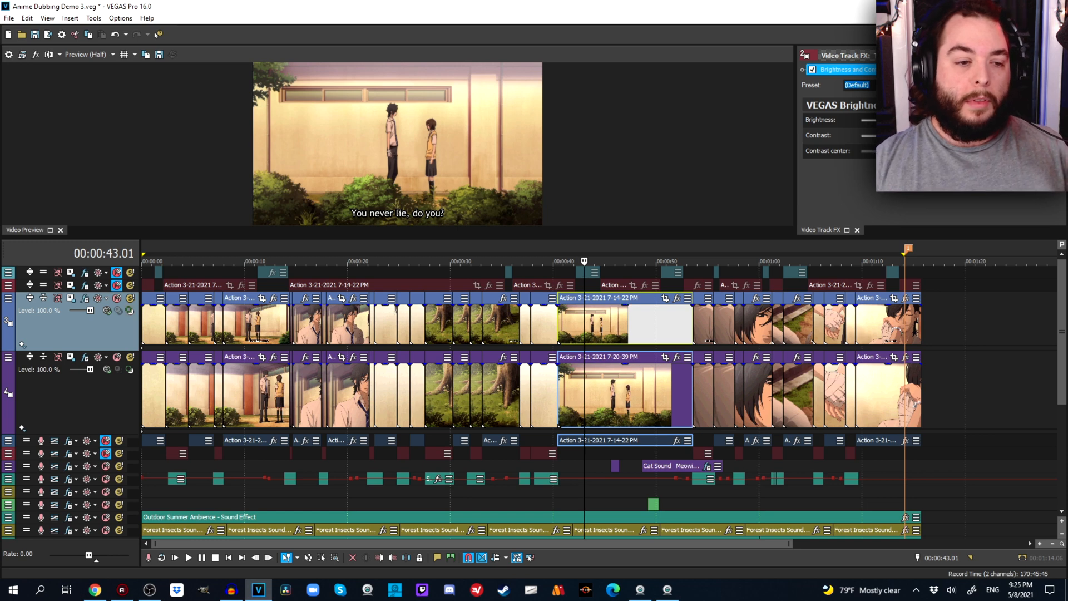
key(ctrl+s)
click(117, 298)
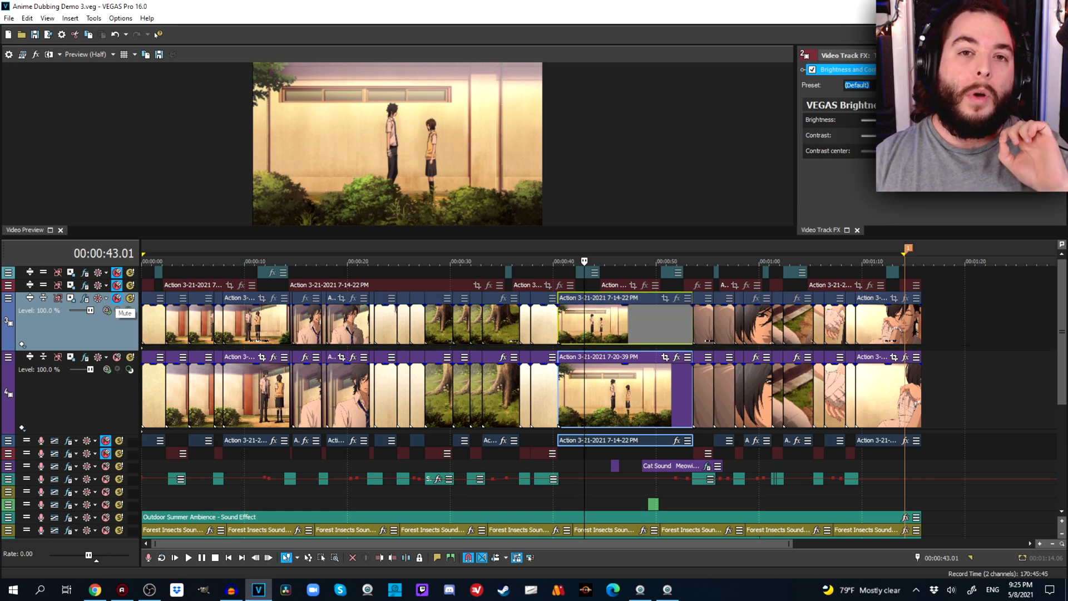
Unmute video track 3 and lower the opacity of its event at 00:00:43.01 to about half.
click(118, 299)
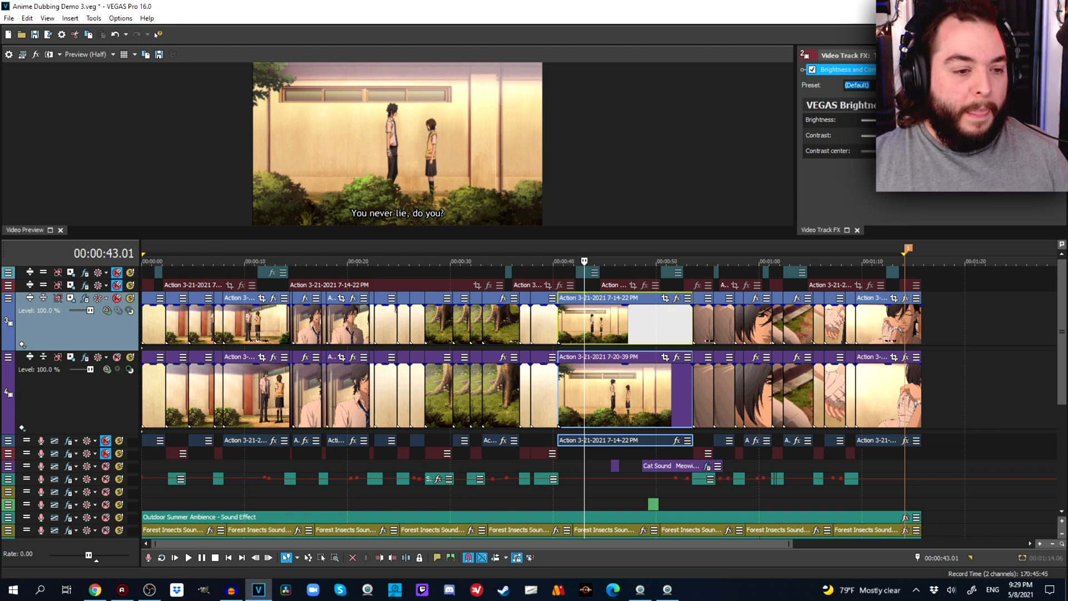
key(ctrl+s)
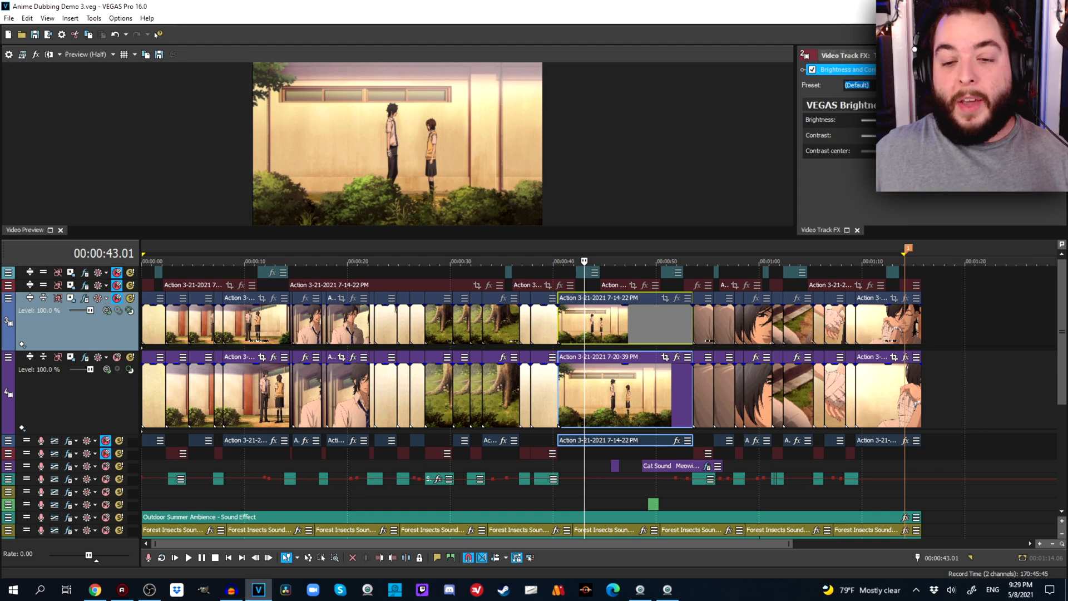
key(z)
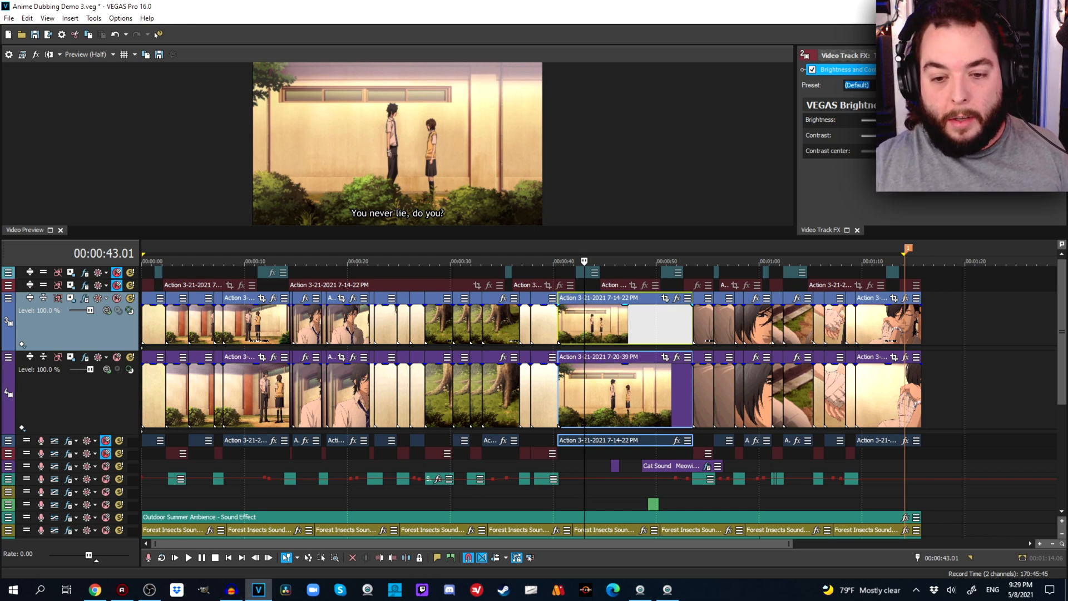
drag(625, 306, 625, 323)
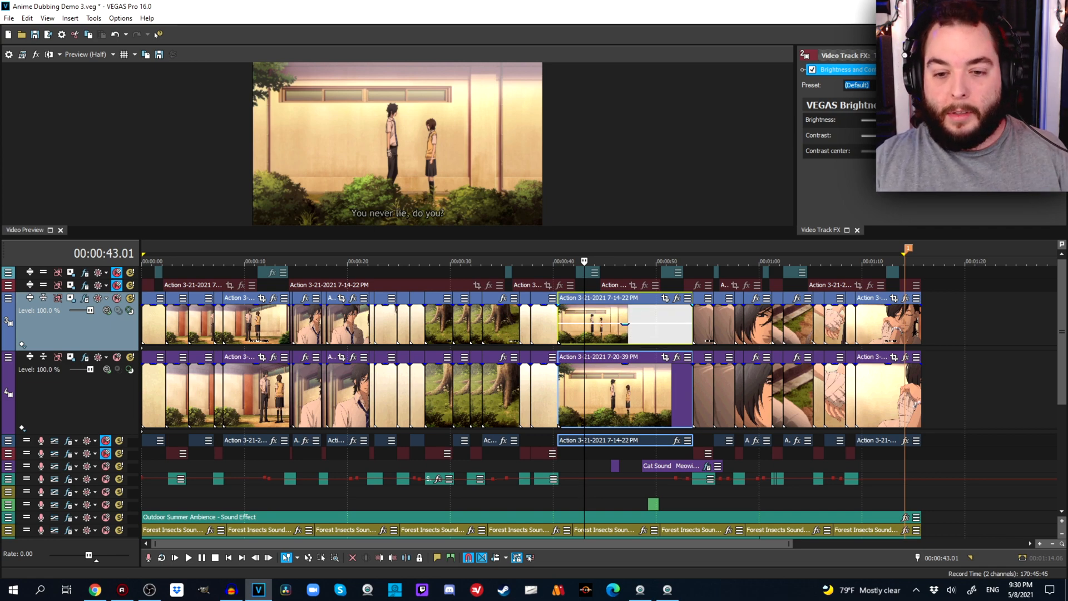
Copy the last grouped event on tracks 3 and 4 and paste it at 00:01:23.04, past the project's end.
click(893, 325)
scroll(936, 328, up, 5)
right_click(640, 249)
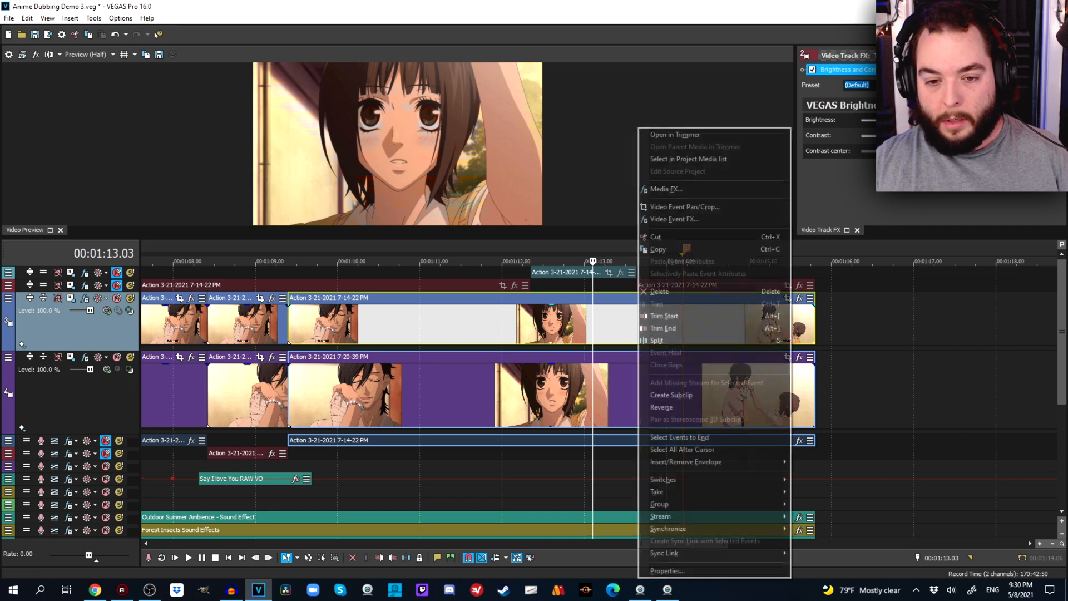
click(643, 249)
scroll(667, 328, down, 5)
click(799, 325)
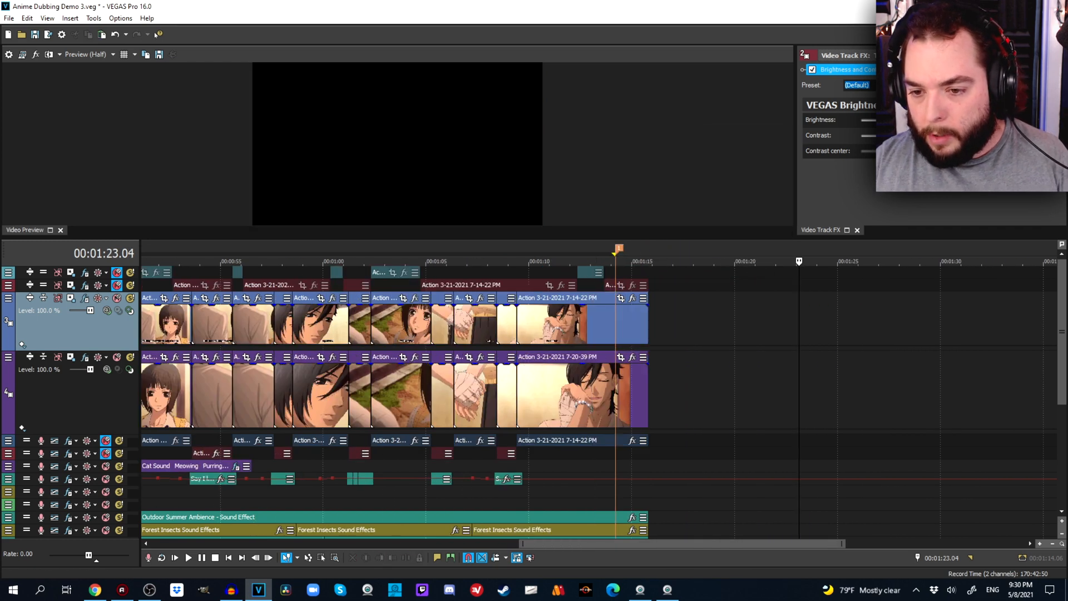
right_click(863, 325)
click(882, 330)
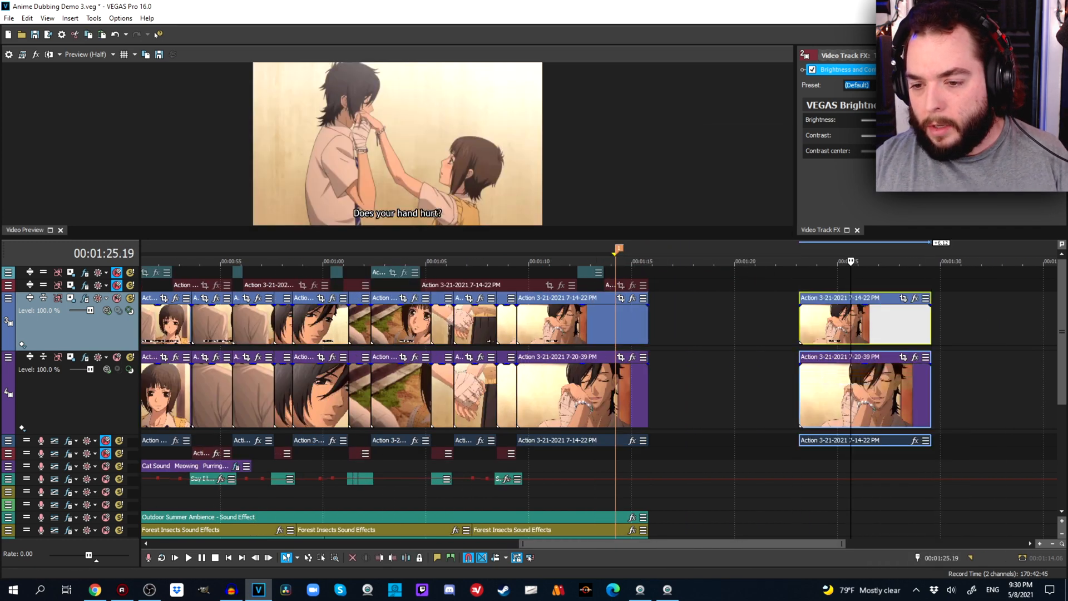
Ungroup the pasted event on video track 3 and shift it 16 frames earlier at about half opacity.
scroll(857, 389, up, 5)
key(u)
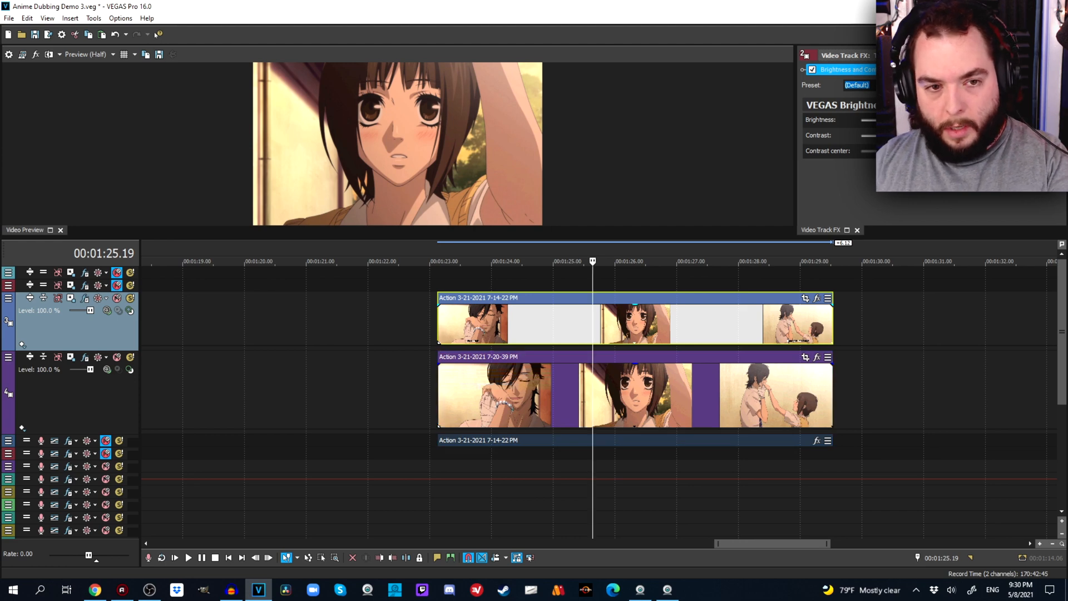
mouse_move(592, 325)
mouse_down()
mouse_move(559, 325)
mouse_move(601, 305)
mouse_move(601, 324)
mouse_up()
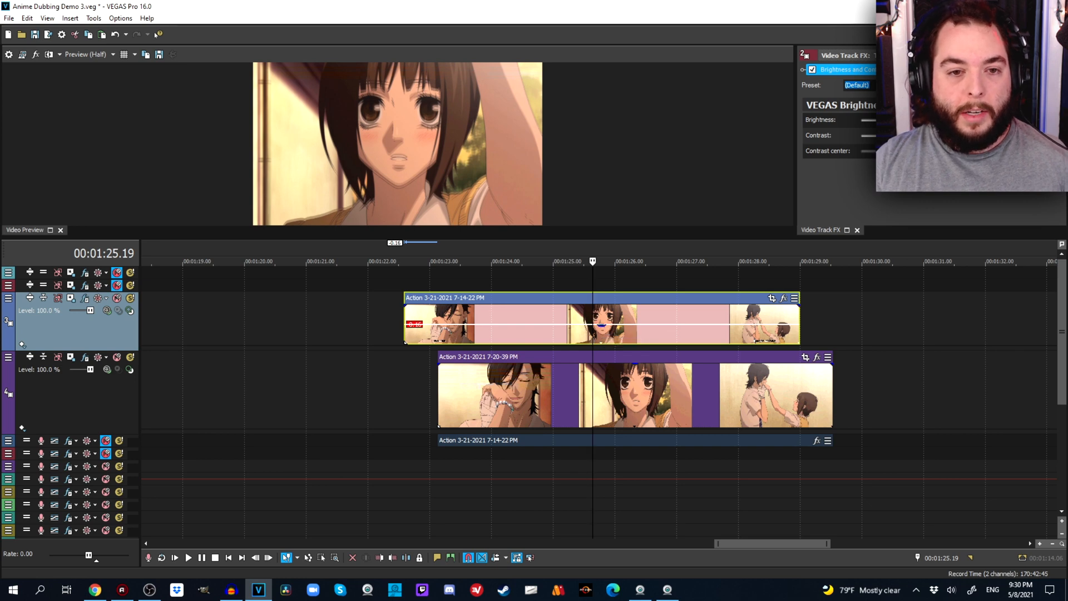
Try nudging the pasted event on video track 3 later frame by frame at 00:01:25.19, and undo the nudges.
scroll(601, 324, up, 10)
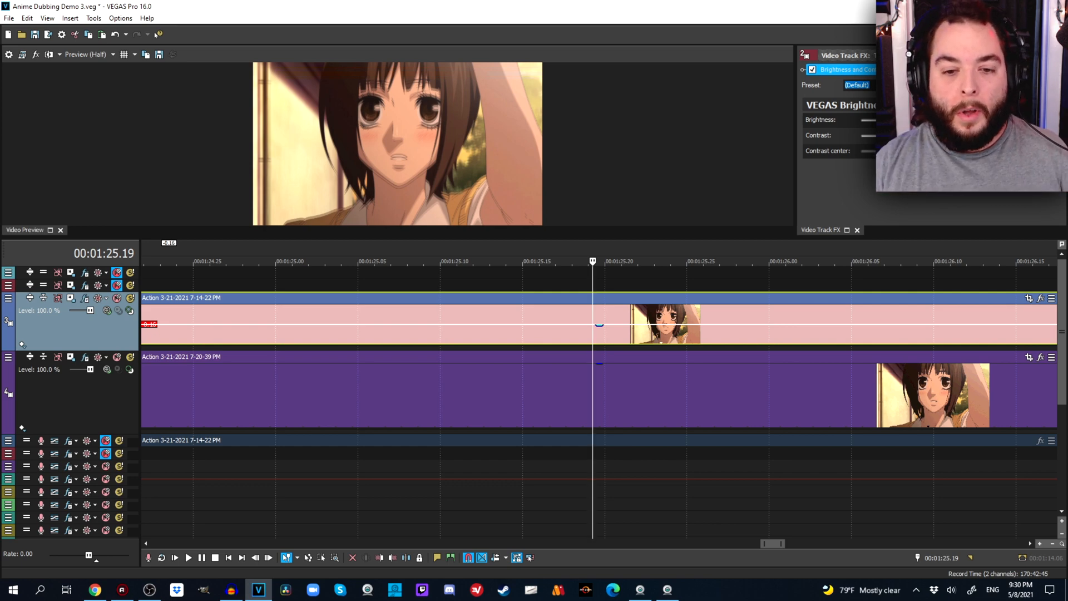
key(KP_6)
key(KP_6)
key(KP_6)
key(KP_6)
key(KP_6)
key(KP_6)
key(KP_6)
key(KP_6)
key(KP_6)
key(KP_6)
key(KP_6)
key(KP_6)
key(KP_6)
key(KP_6)
key(KP_6)
key(KP_6)
key(KP_6)
key(KP_6)
key(KP_6)
key(KP_6)
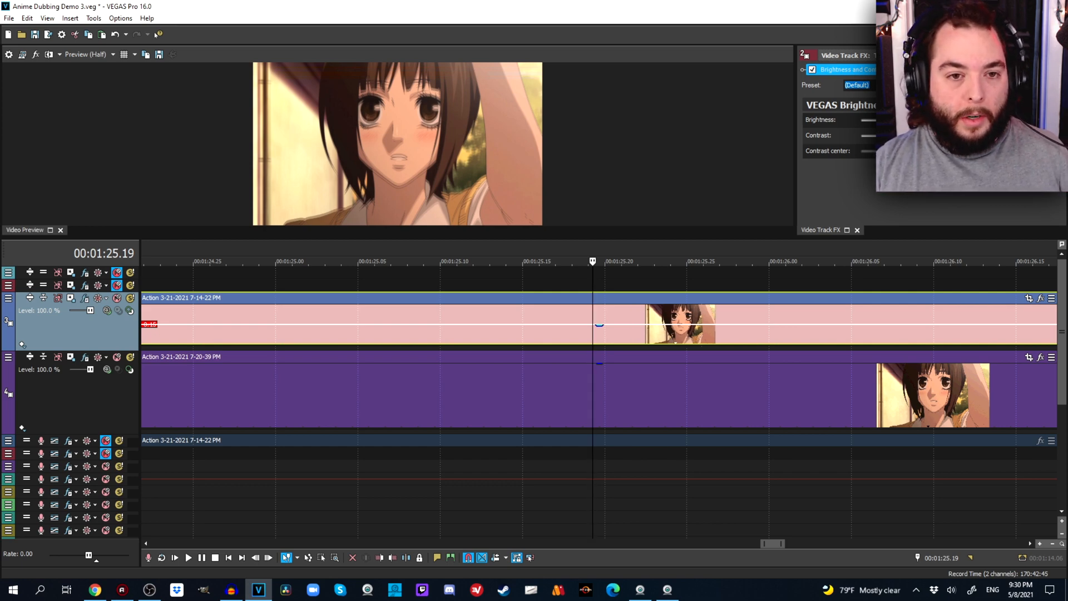
key(KP_6)
key(KP_6)
key(KP_6)
key(KP_6)
key(KP_6)
key(KP_6)
key(KP_6)
key(KP_6)
key(KP_6)
key(KP_6)
key(KP_6)
key(KP_6)
key(KP_6)
key(KP_6)
key(KP_6)
key(KP_6)
key(KP_6)
key(KP_6)
key(KP_6)
key(KP_6)
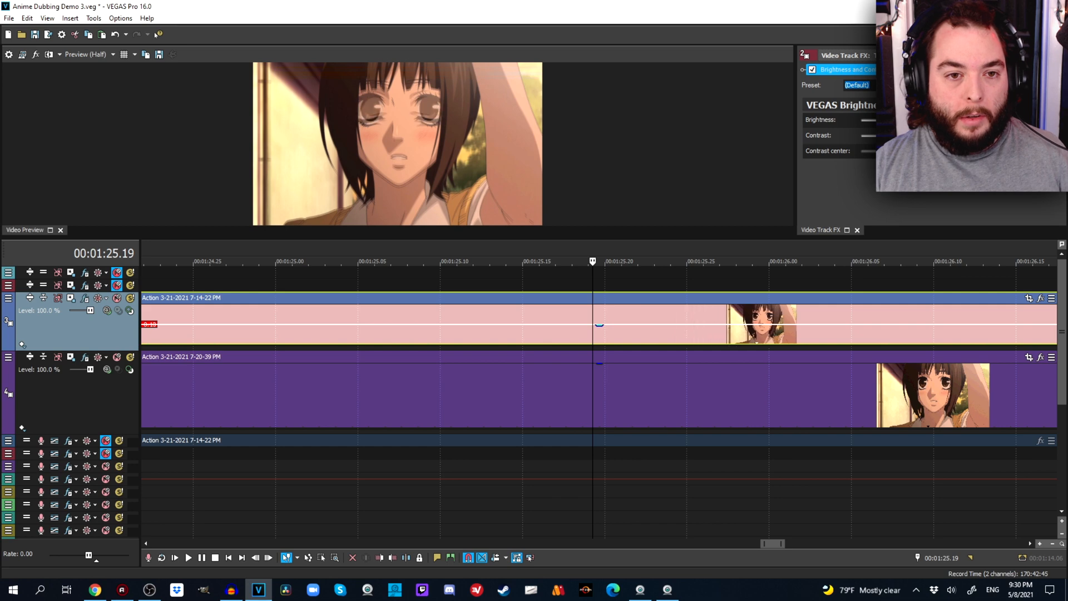
key(KP_6)
key(KP_6)
key(KP_6)
key(KP_6)
key(KP_6)
key(KP_6)
key(KP_6)
key(KP_6)
key(KP_6)
key(KP_6)
key(KP_6)
key(KP_6)
key(KP_6)
key(KP_6)
key(KP_6)
key(KP_6)
key(KP_6)
key(KP_6)
key(KP_6)
key(KP_6)
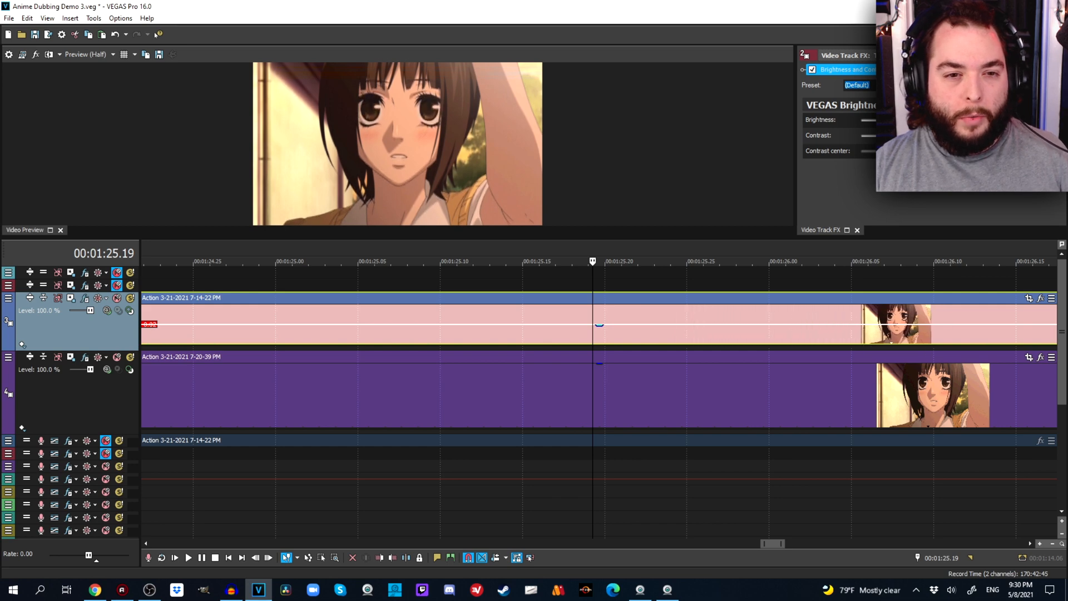
key(ctrl+z)
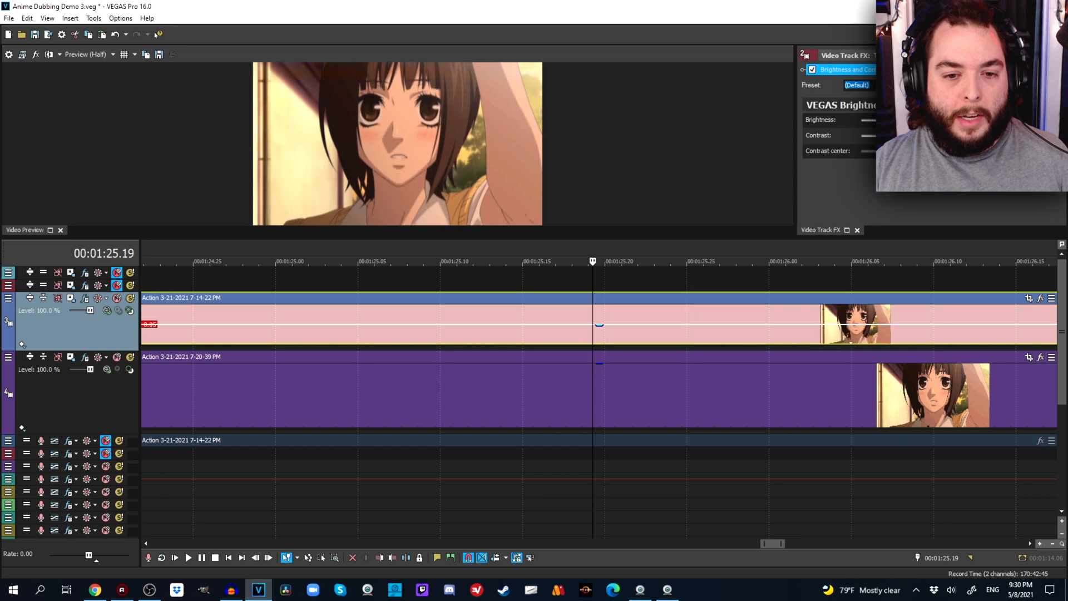
Nudge the pasted track 3 event 17 frames later and snap its start to the start of the track 4 event.
key(KP_6)
key(KP_6)
key(KP_6)
key(KP_6)
key(KP_6)
key(KP_6)
key(KP_6)
key(KP_6)
key(KP_6)
key(KP_6)
key(KP_6)
key(KP_6)
key(KP_6)
key(KP_6)
key(KP_6)
key(KP_6)
key(KP_6)
key(KP_6)
key(KP_6)
key(KP_6)
key(KP_6)
key(KP_6)
key(KP_6)
key(KP_6)
key(KP_6)
key(KP_6)
key(KP_6)
key(KP_6)
key(KP_6)
key(KP_6)
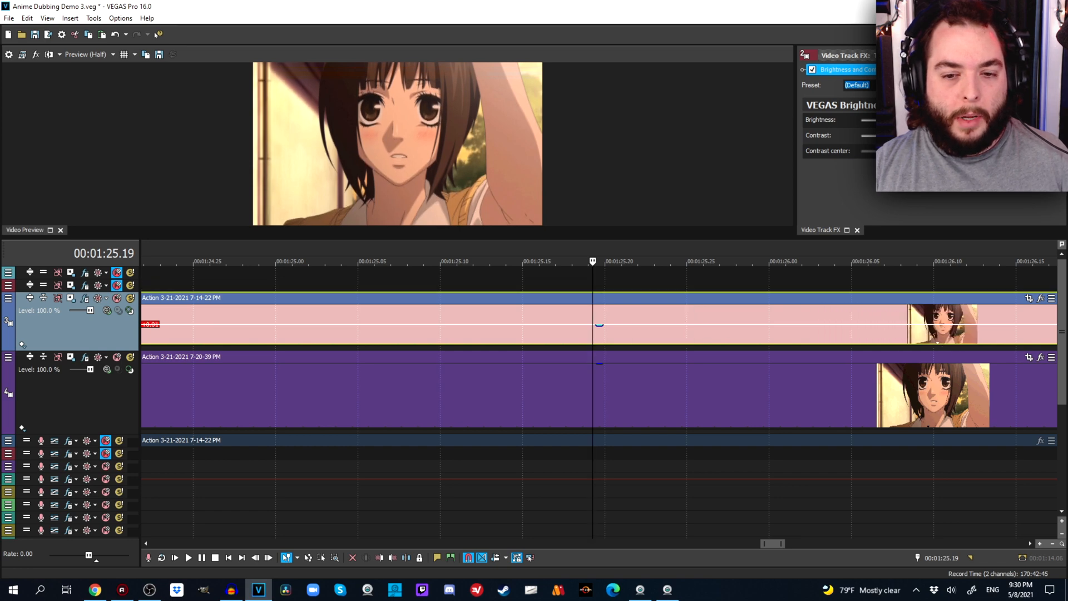
scroll(599, 400, down, 3)
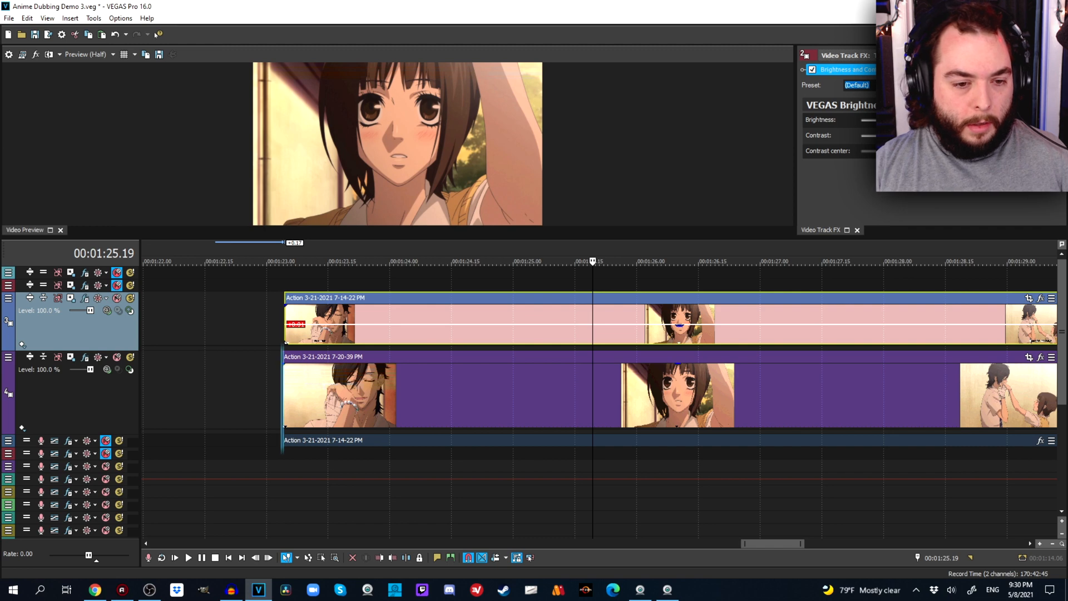
click(282, 325)
scroll(282, 326, up, 9)
drag(806, 326, 656, 325)
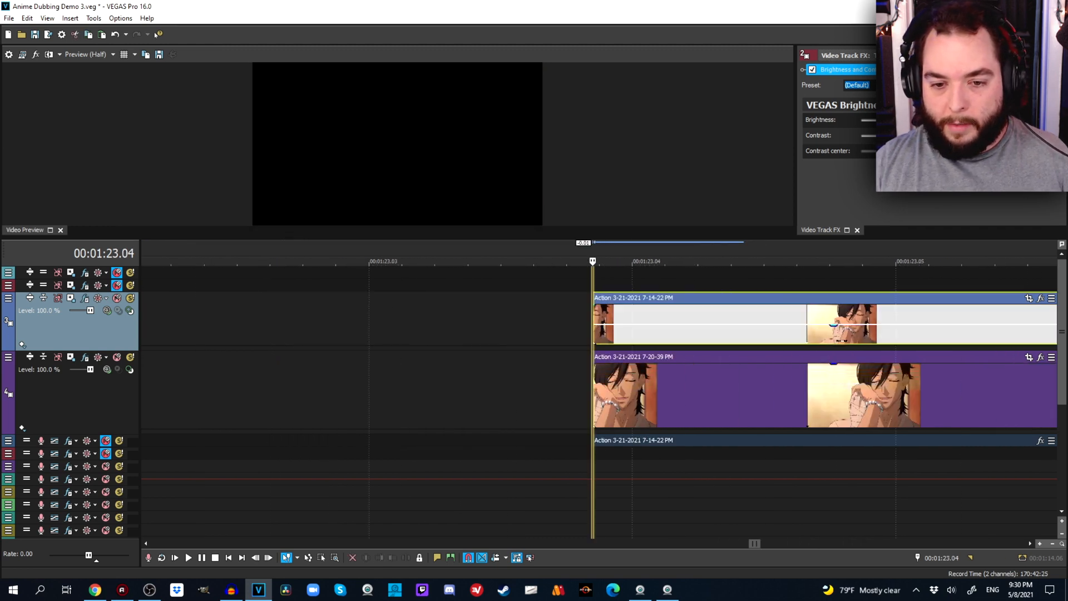
Check the overlaid footage from 00:01:23.04 to 00:01:23.29, toggling the mute of video track 3 to compare both versions.
click(672, 395)
scroll(672, 395, down, 6)
scroll(729, 395, up, 3)
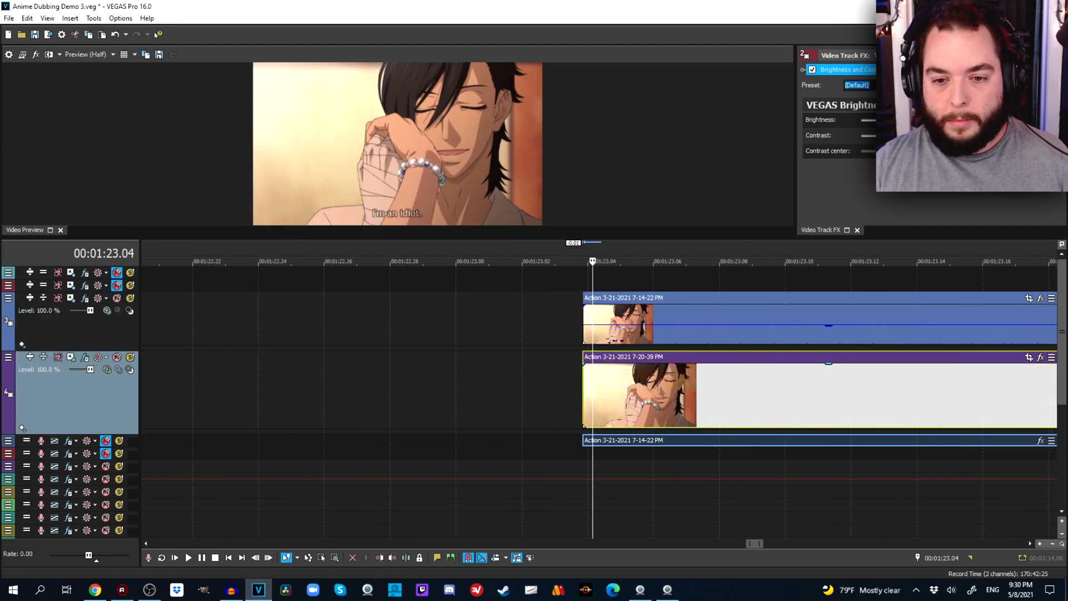
click(729, 395)
scroll(729, 395, down, 3)
click(720, 395)
click(821, 394)
scroll(821, 395, down, 2)
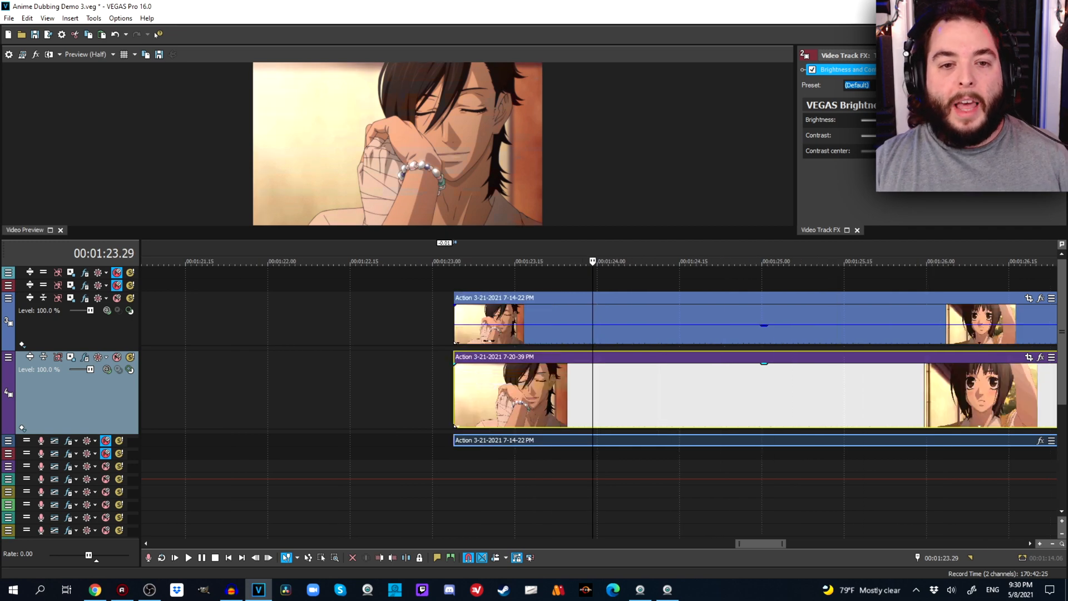
click(117, 298)
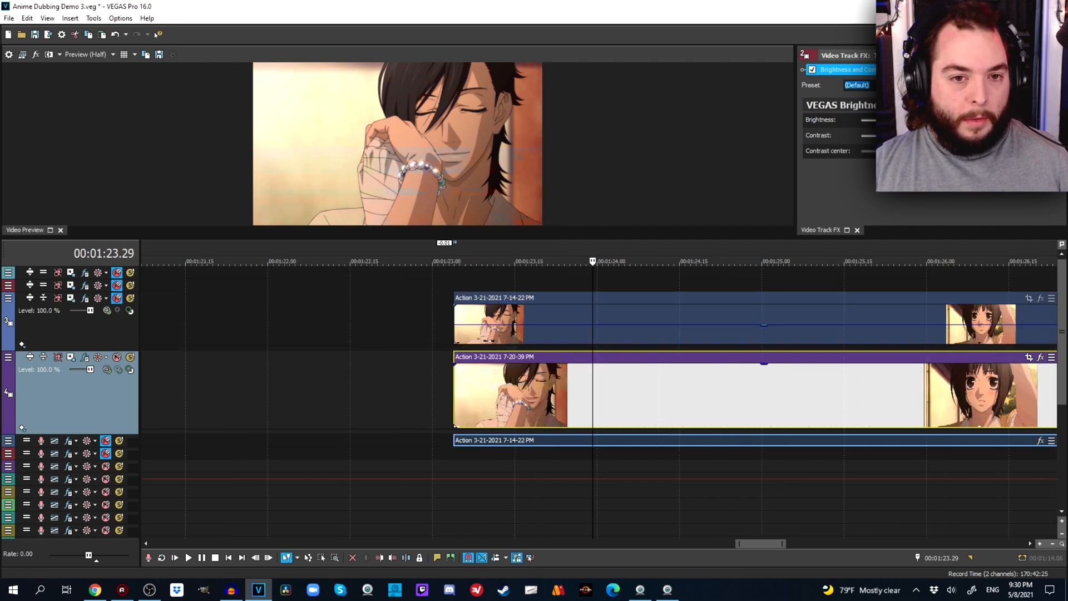
click(117, 298)
Mute video track 4 and restore the pasted track 3 event to full opacity, leaving track 3 unmuted.
click(116, 357)
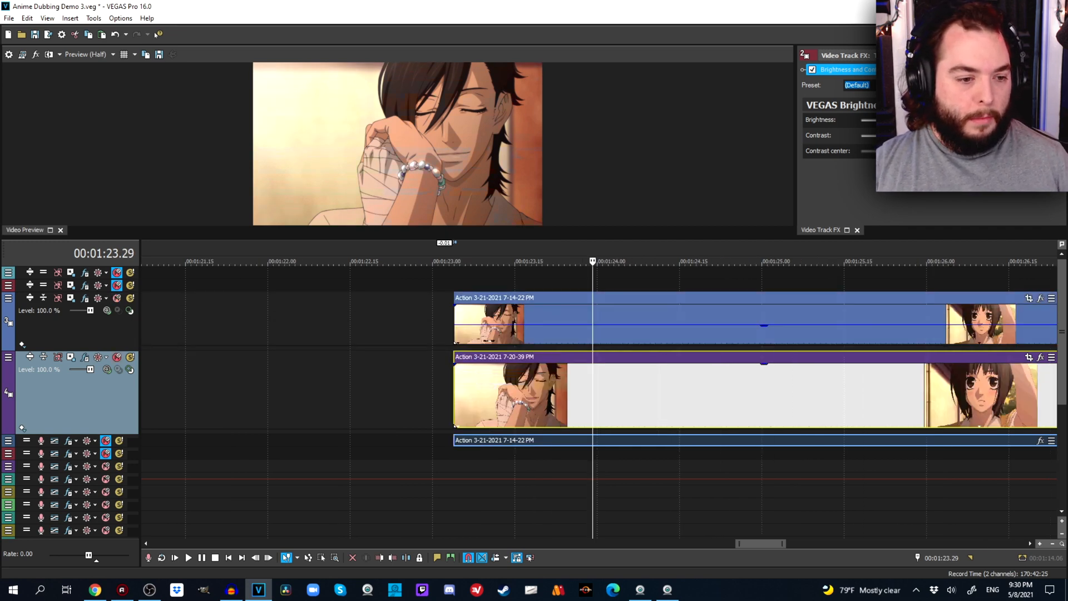
click(116, 298)
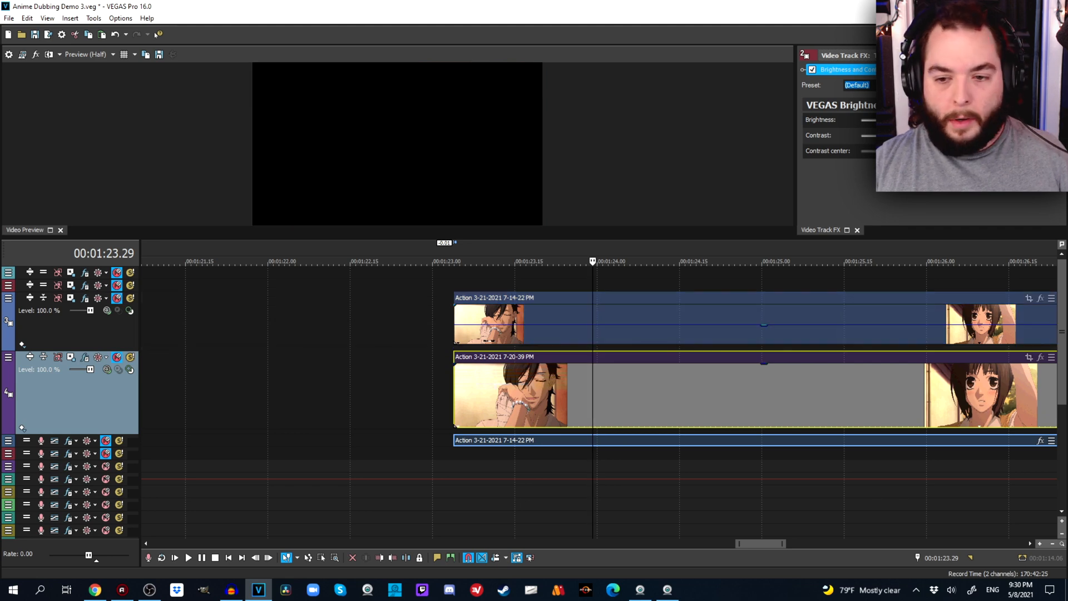
drag(763, 324, 763, 304)
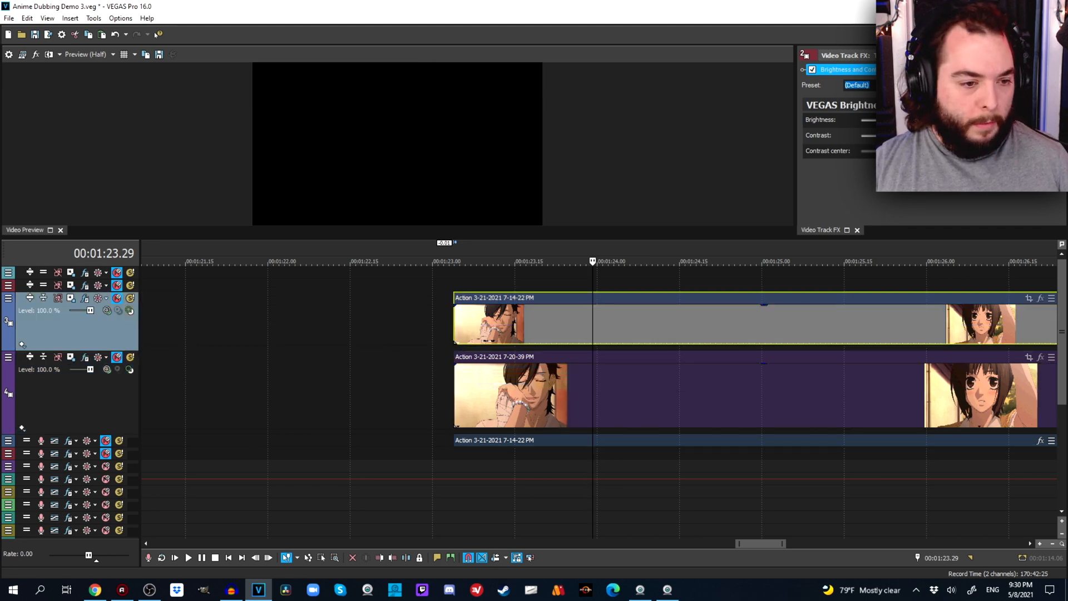
click(116, 299)
scroll(668, 384, down, 3)
click(734, 392)
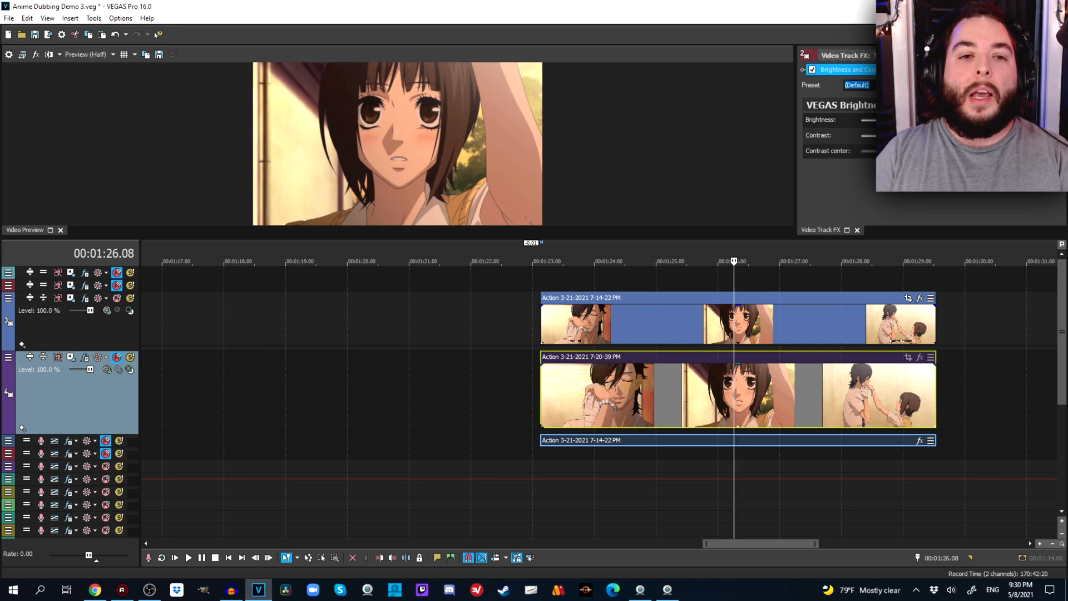
Examine the opening frames of the pasted track 3 event around 00:01:23.06 for the burned-in subtitle.
click(559, 325)
scroll(559, 325, up, 4)
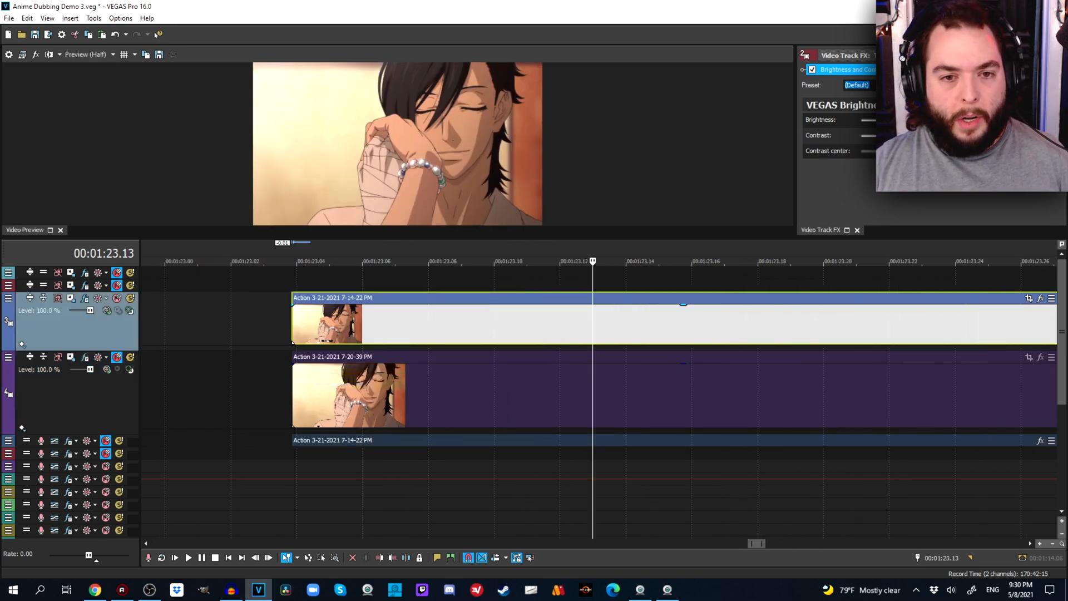
click(359, 324)
click(417, 325)
click(461, 325)
click(359, 325)
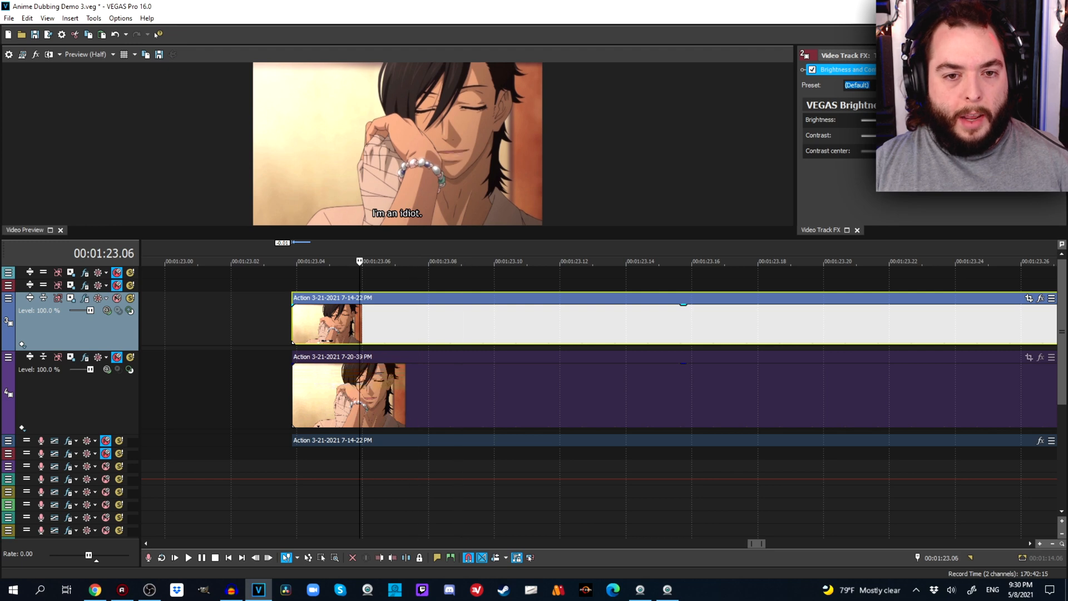
click(337, 325)
click(325, 324)
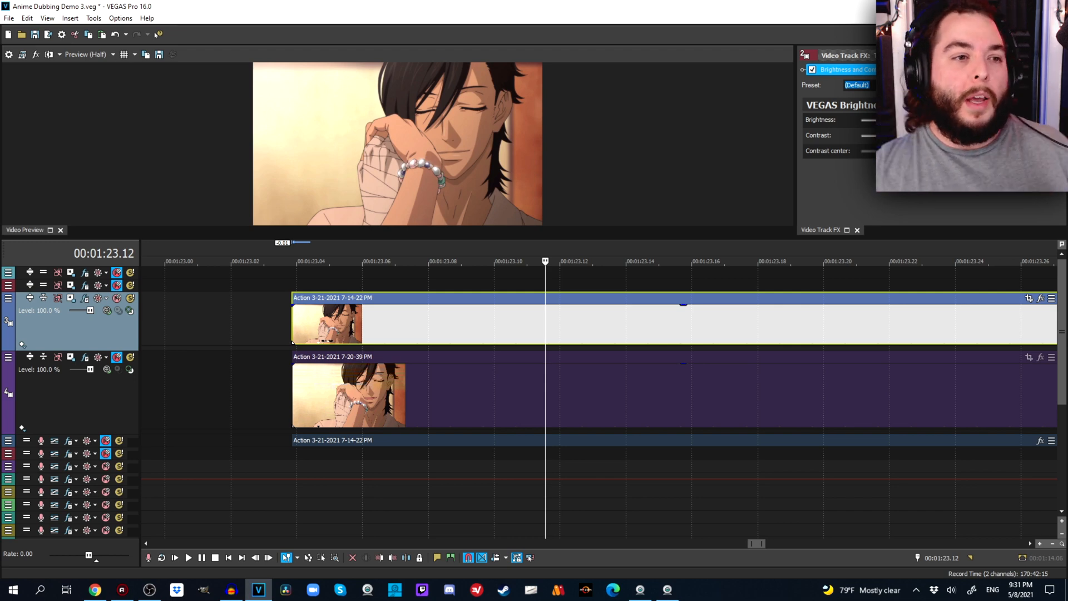
click(89, 54)
key(Escape)
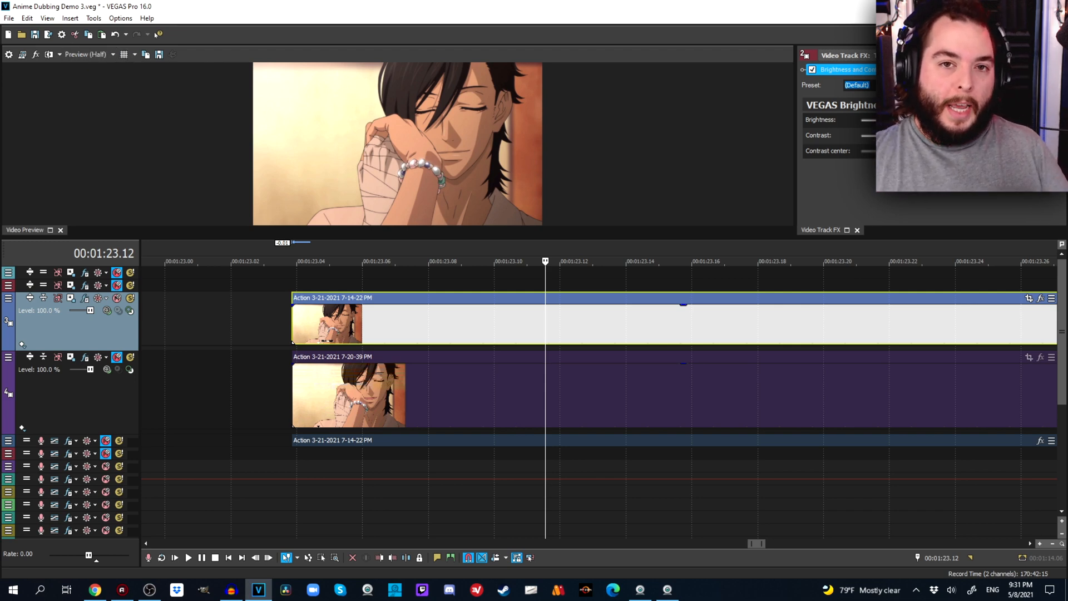
Place the cursor at 00:01:26.17, expand audio track 5 to view its waveform, and collapse it again.
click(813, 395)
scroll(813, 395, down, 6)
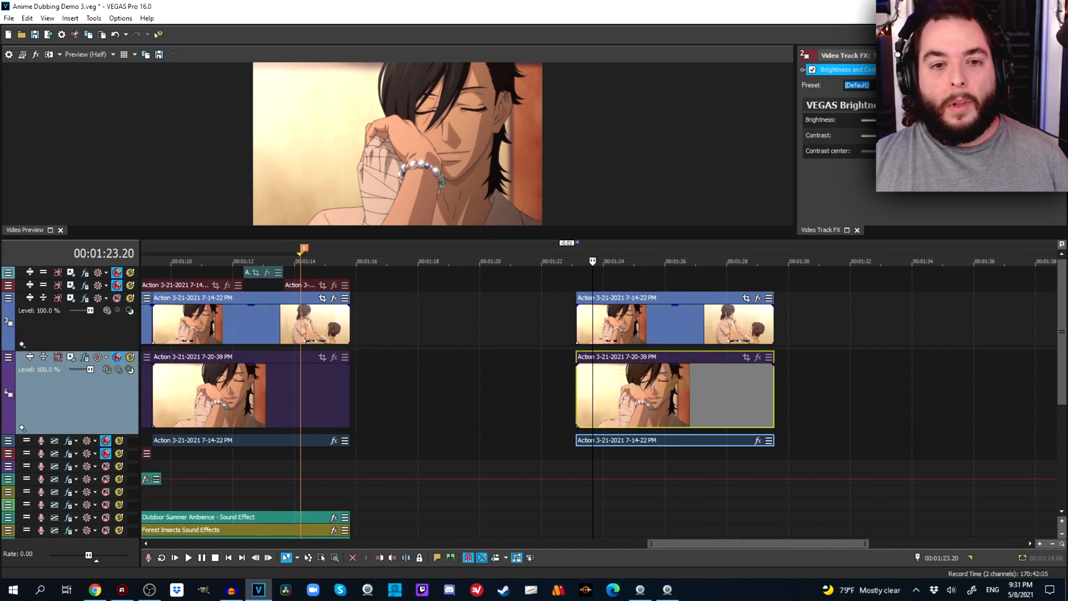
click(682, 394)
scroll(682, 394, up, 6)
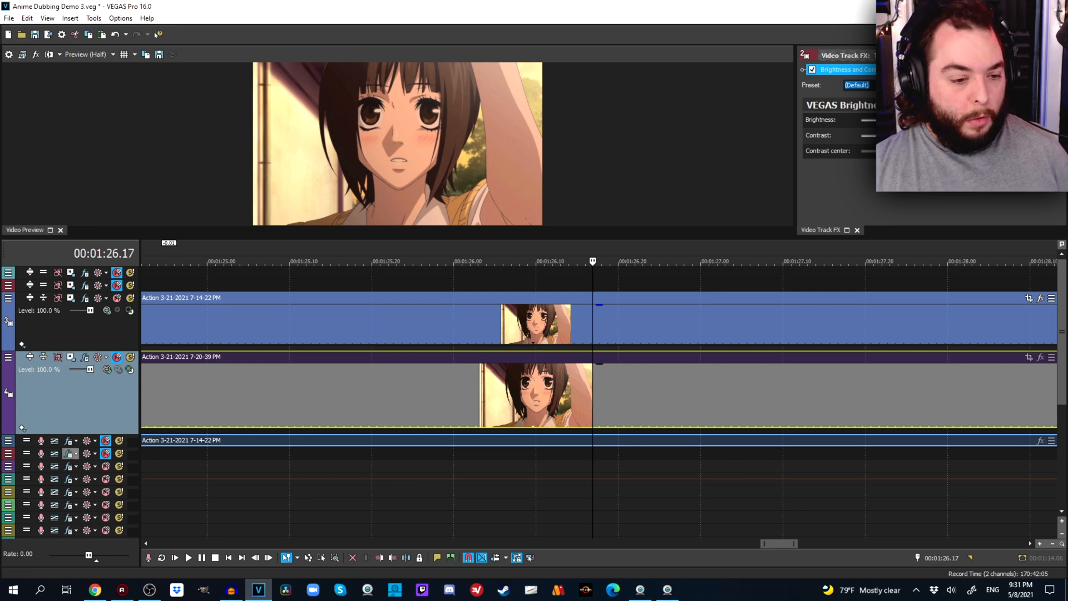
drag(119, 447, 119, 513)
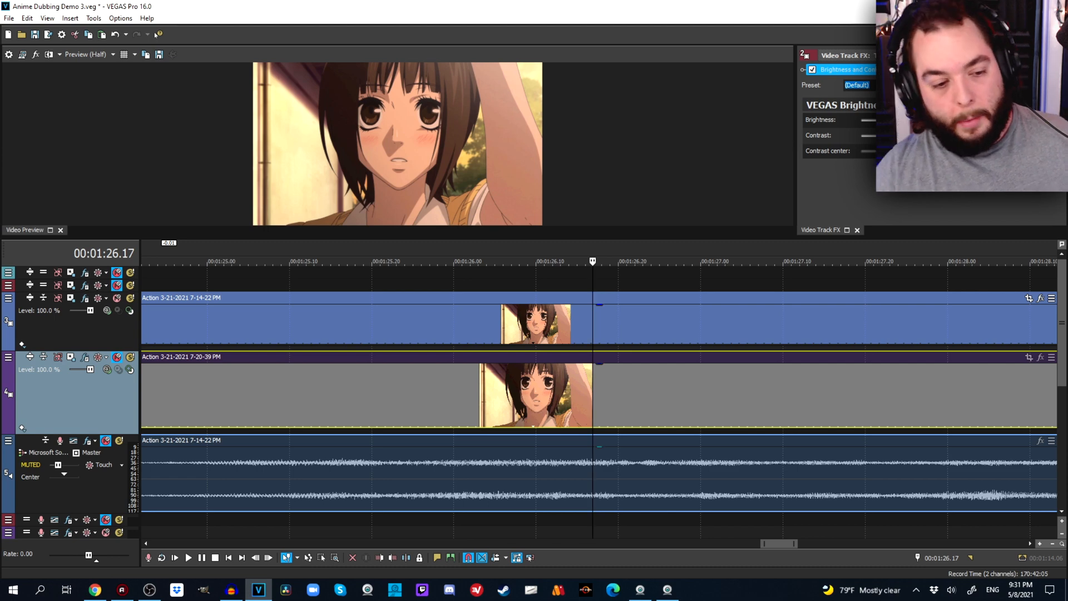
drag(70, 513, 70, 446)
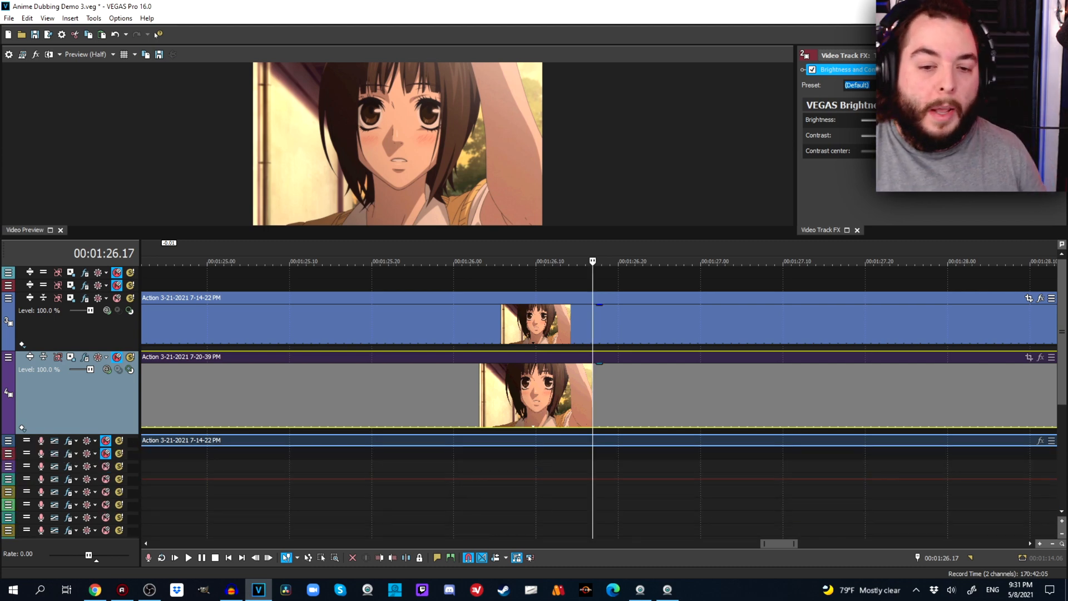
Select the pasted events past the project's end on tracks 3, 4 and 5 and cut them from the timeline.
scroll(592, 401, down, 5)
scroll(592, 401, down, 5)
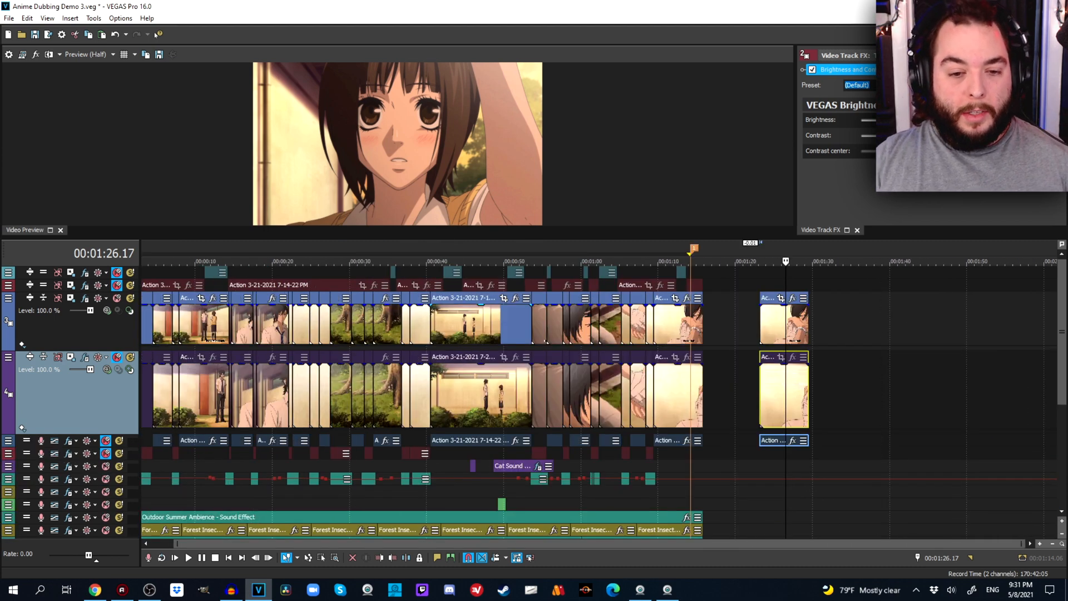
click(469, 325)
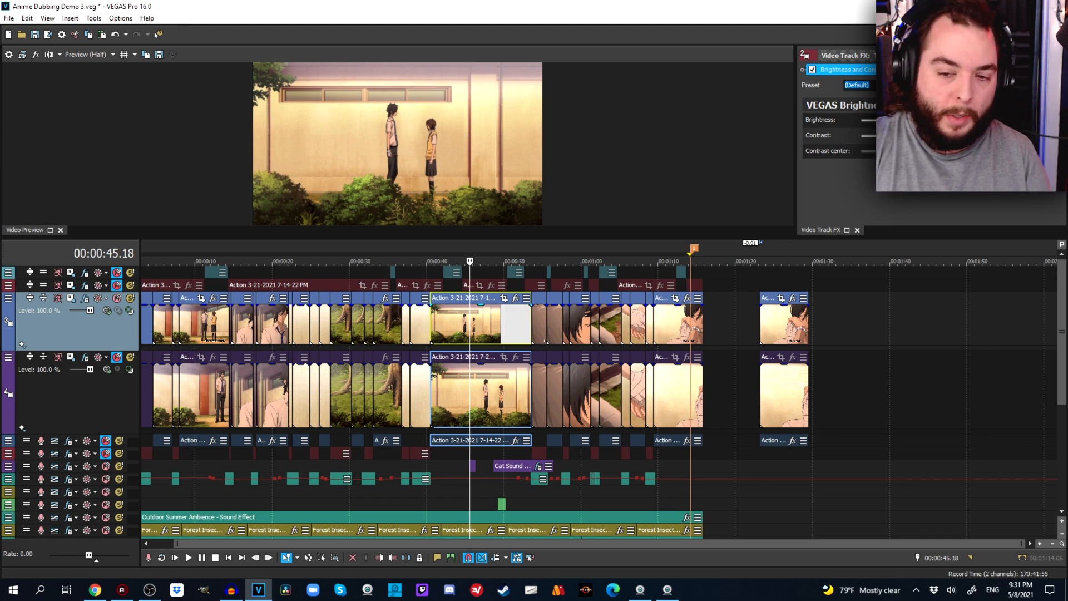
right_click(783, 323)
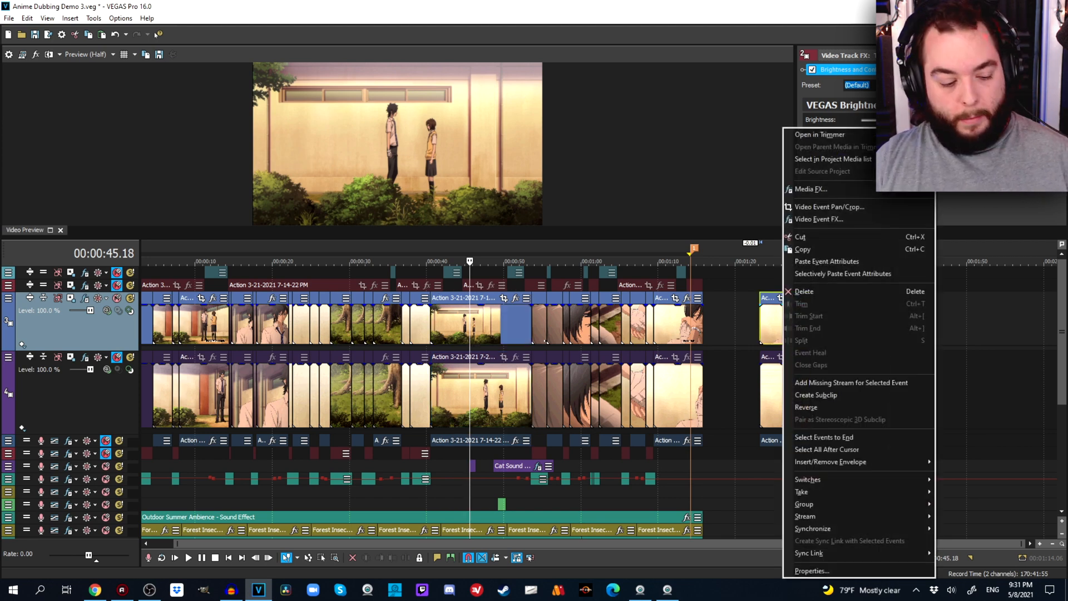
click(823, 437)
right_click(781, 327)
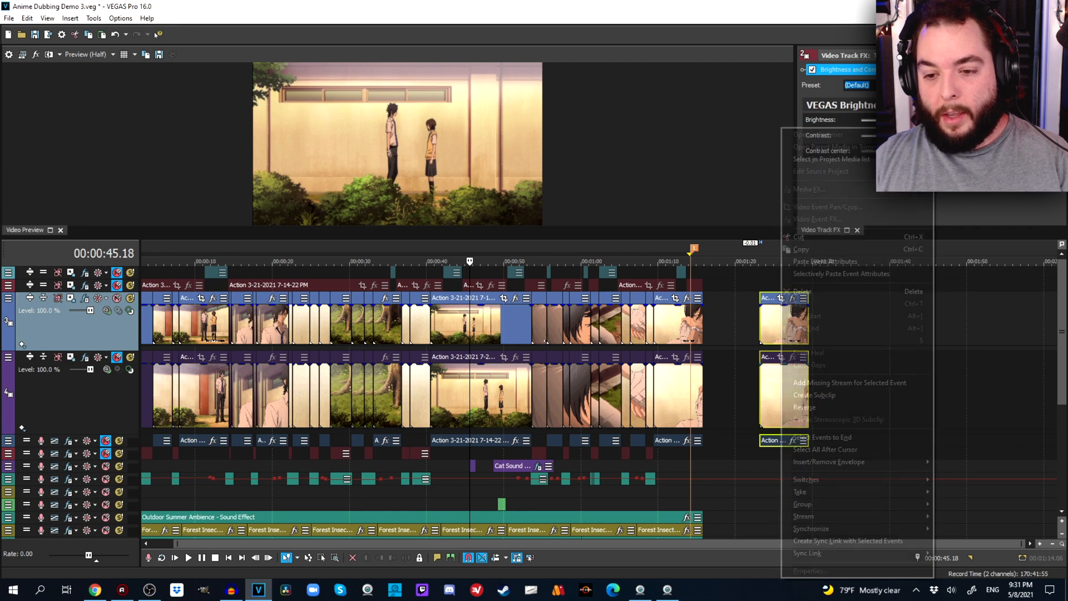
click(800, 237)
Place the cursor at 00:00:29.07 and minimize video tracks 3 and 4.
click(343, 262)
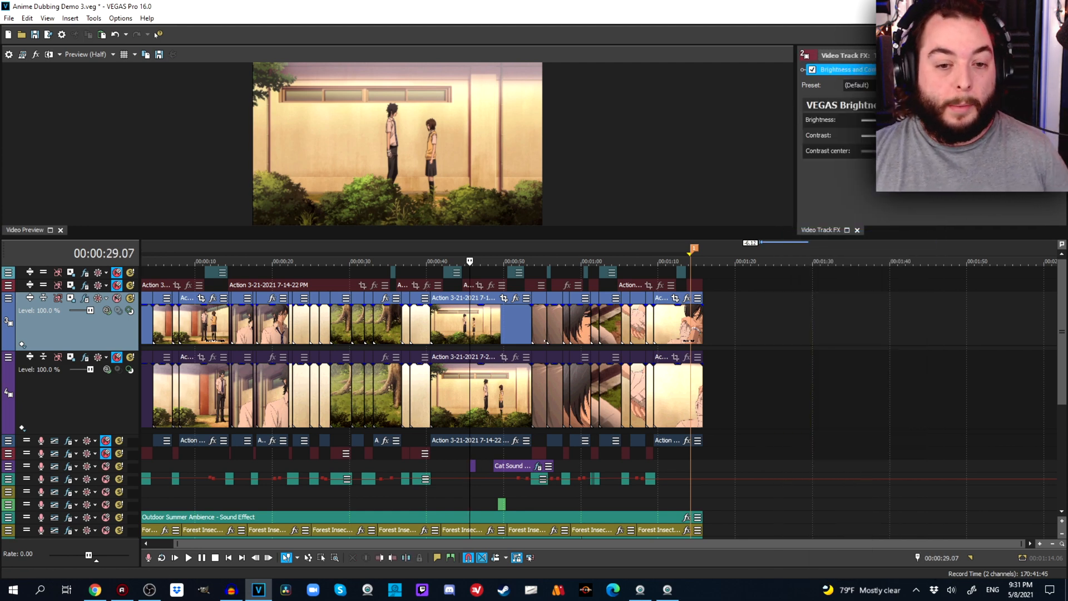
scroll(344, 262, up, 1)
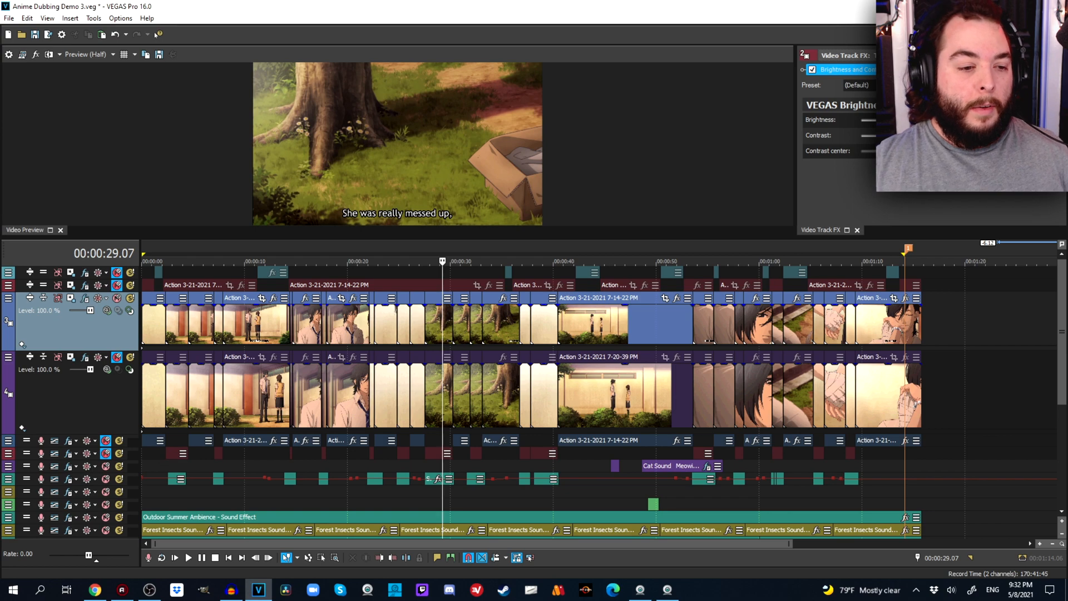
click(43, 298)
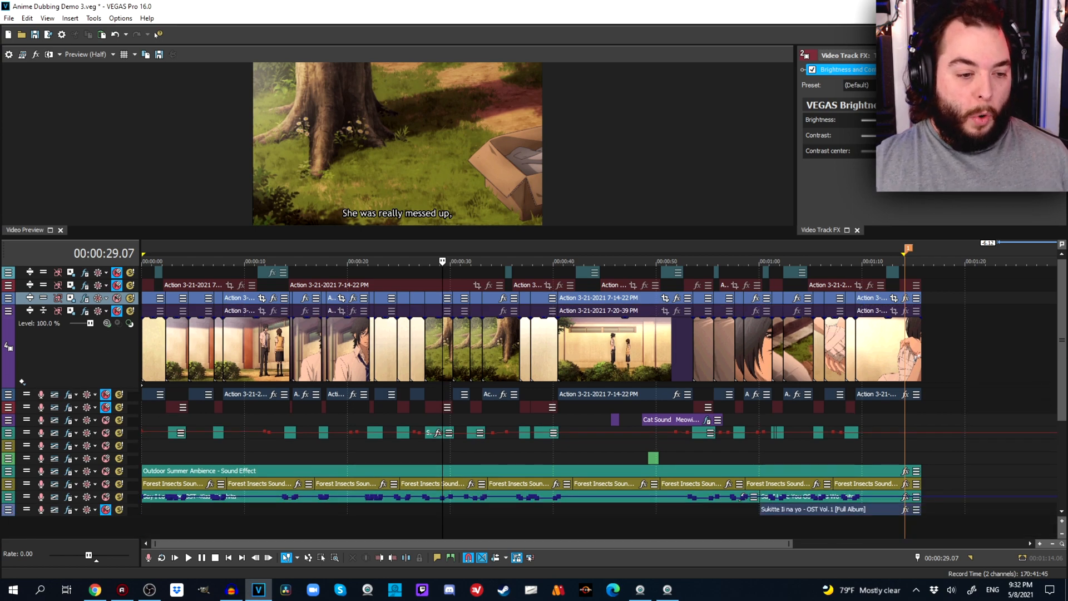
click(44, 310)
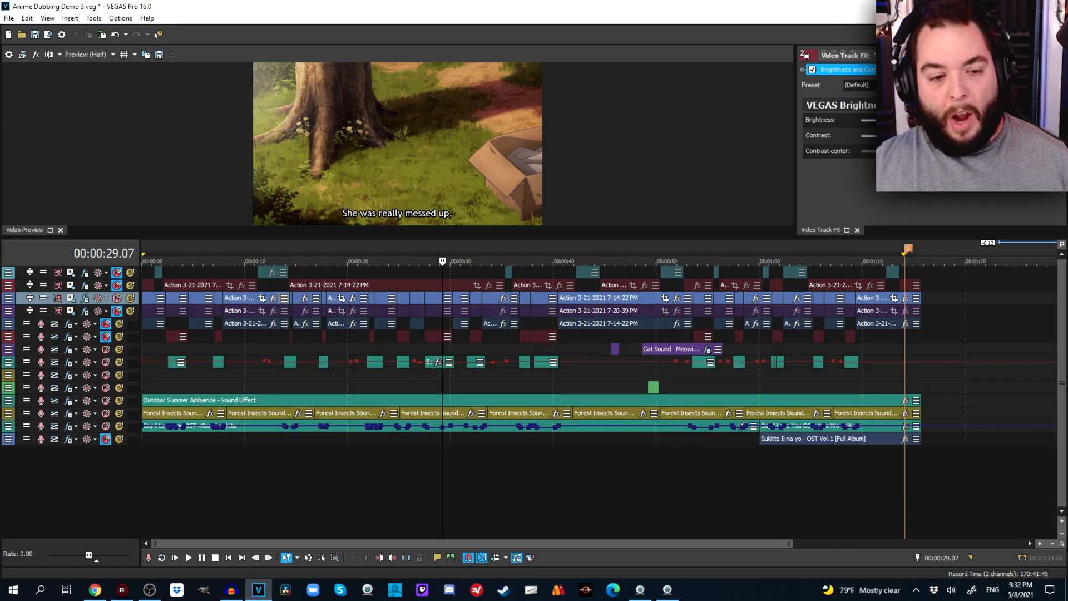
Mute the Say I love You RAW VO track and play the Say I Love You OST track solo from 00:00:01.08.
click(106, 362)
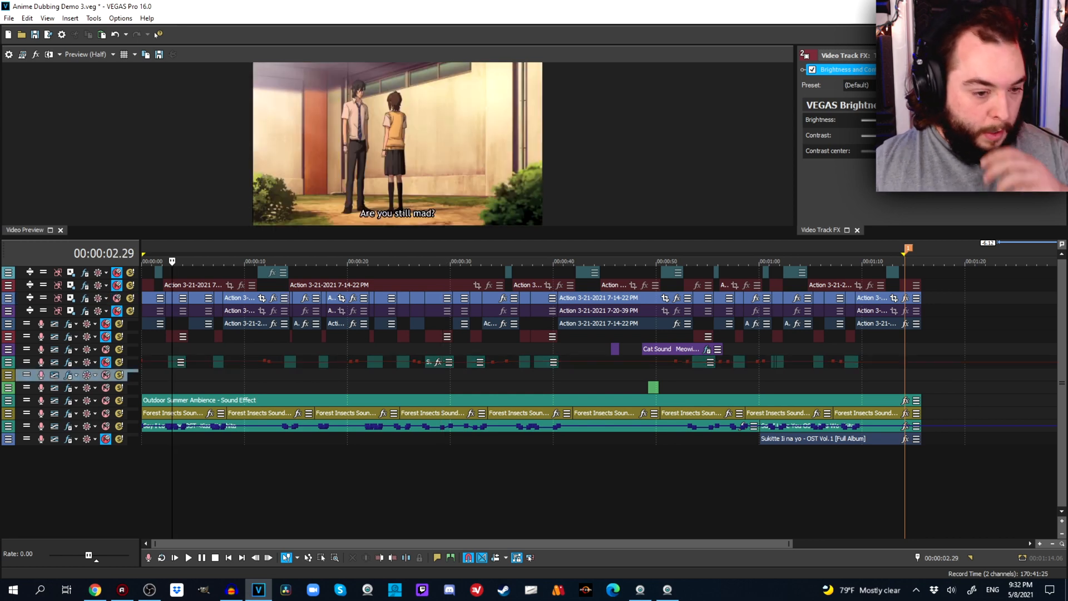
click(154, 387)
scroll(154, 388, up, 5)
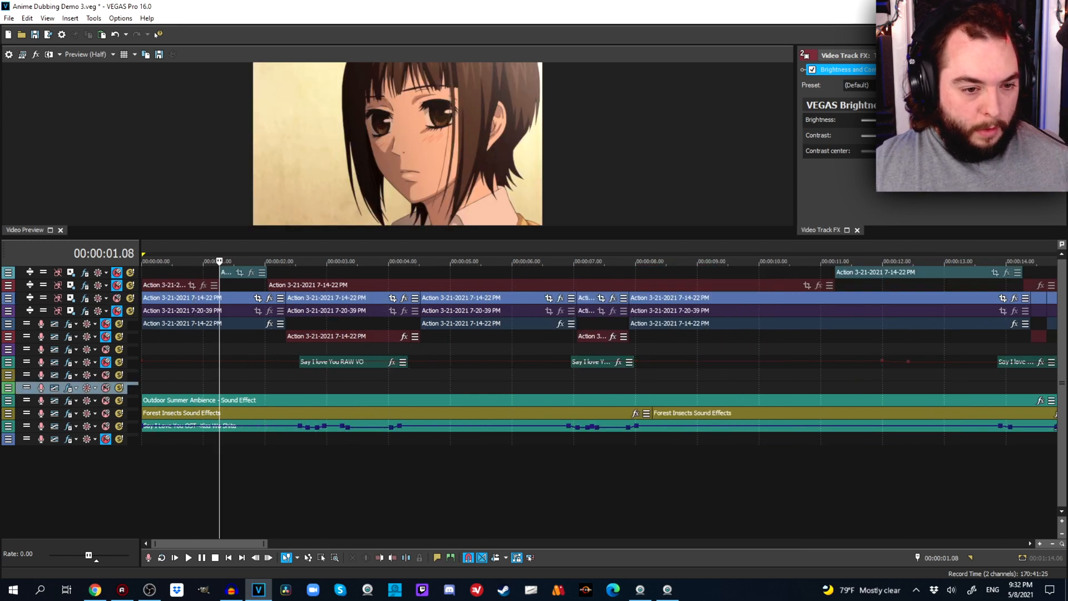
click(119, 426)
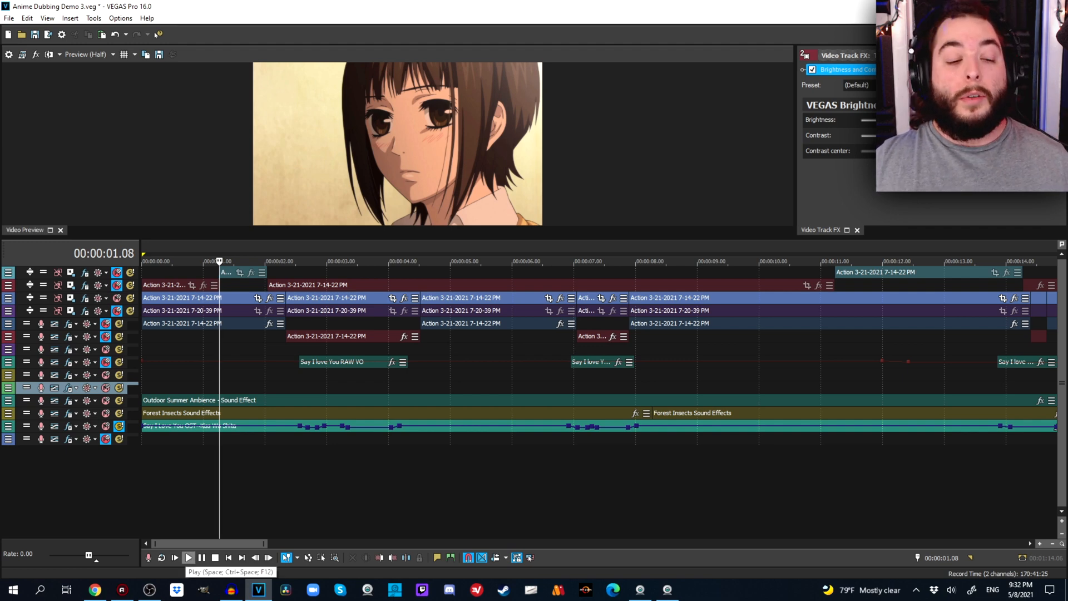
click(189, 557)
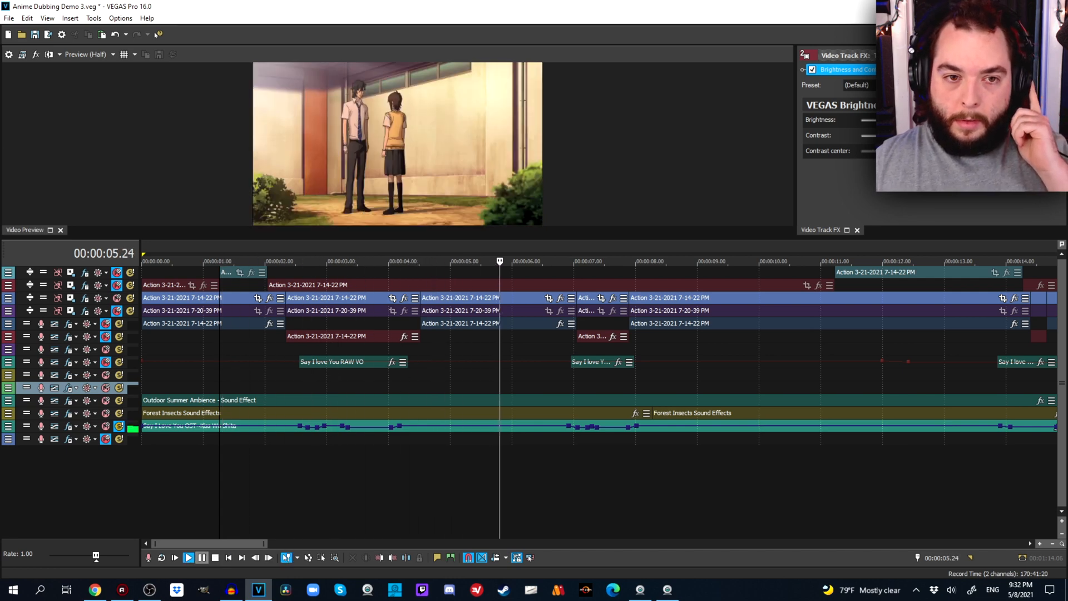
Pause playback, expand the Say I Love You OST track, and place the cursor at 00:01:03.19 to examine its crossfaded second event.
click(200, 557)
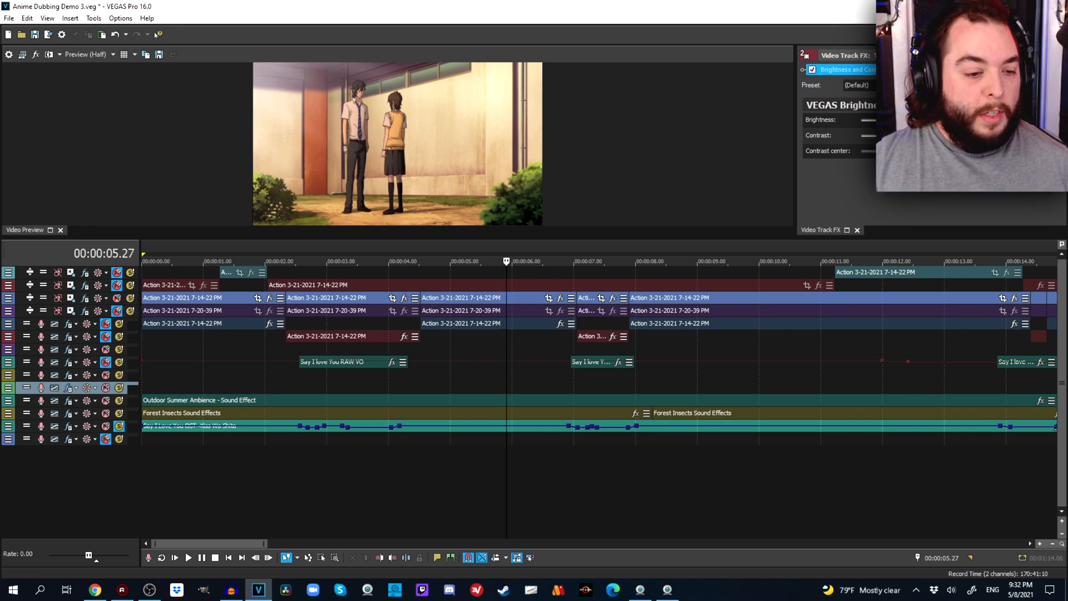
drag(10, 432, 10, 536)
scroll(10, 478, down, 5)
click(620, 492)
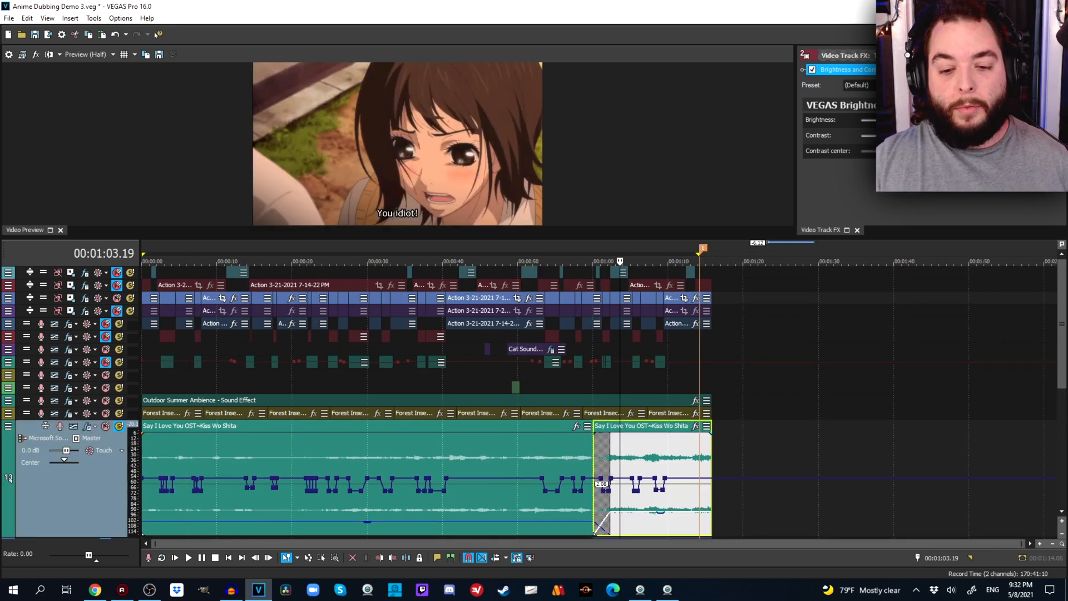
scroll(620, 492, up, 3)
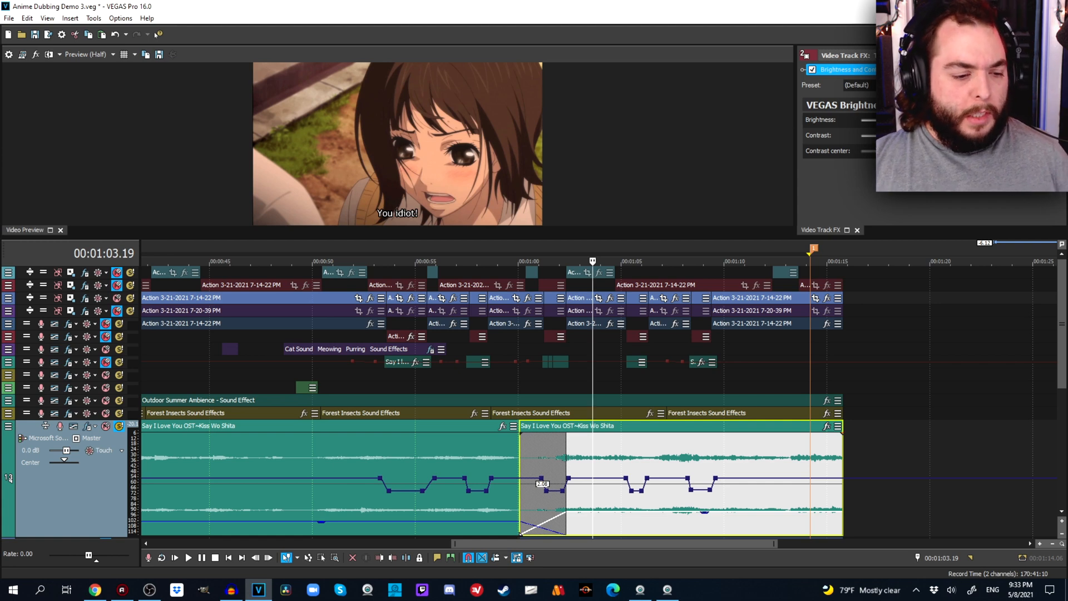
Collapse the Say I Love You OST track, turn off its solo and mute it, and return the cursor to the project start.
key(ctrl+shift+Down)
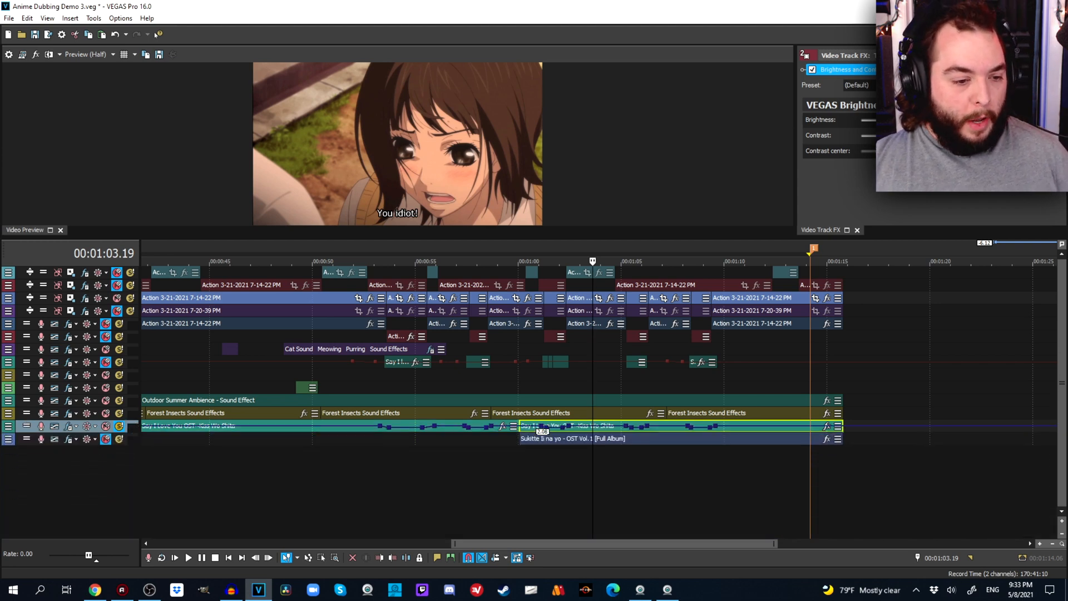
click(119, 426)
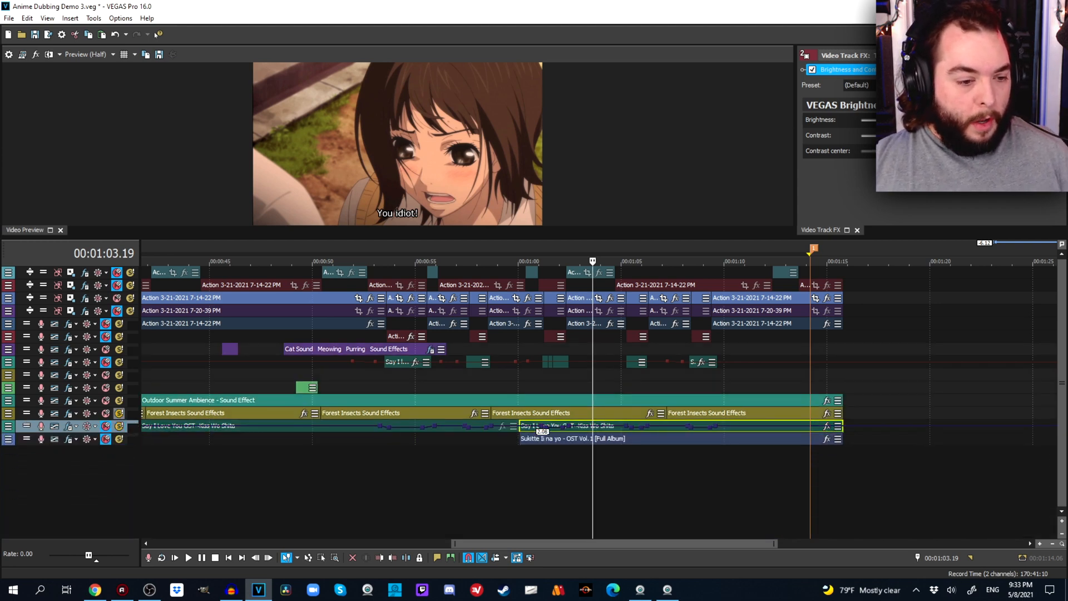
click(161, 387)
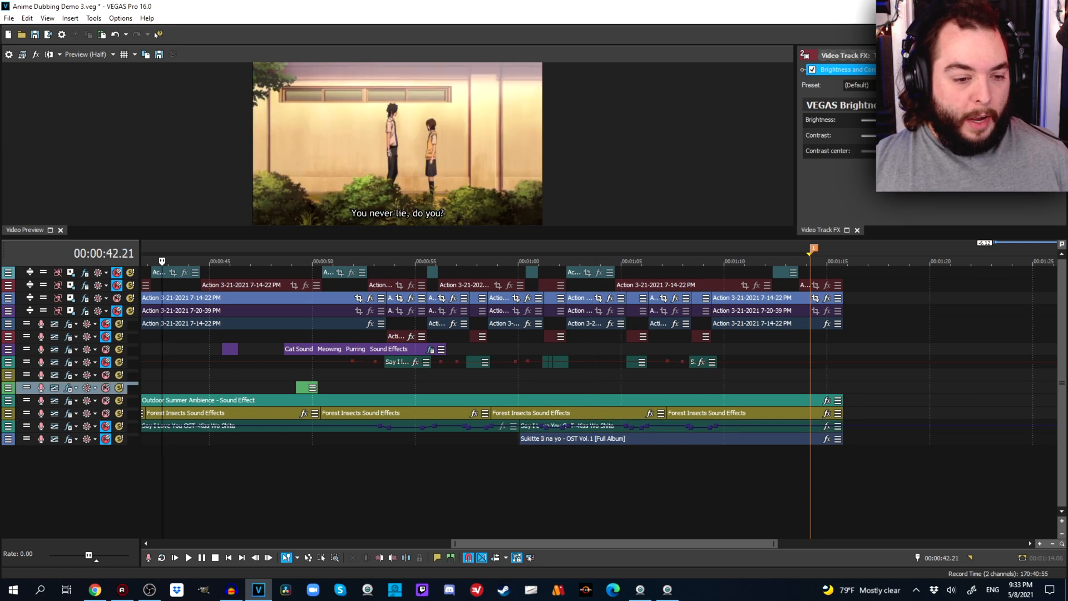
click(229, 557)
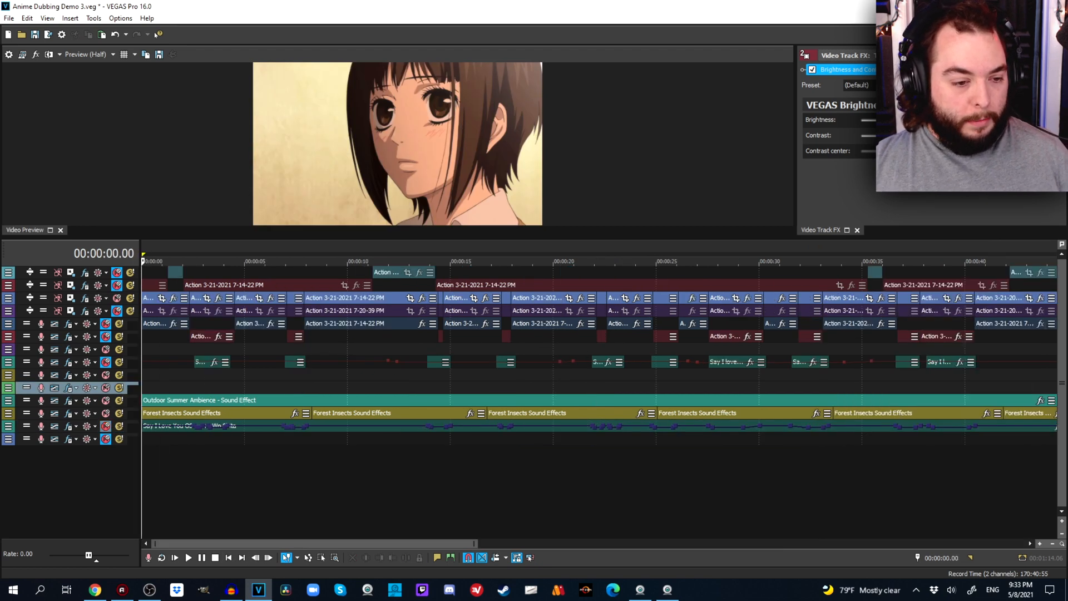
Expand the Forest Insects and Outdoor Summer Ambience tracks in a taller timeline area and solo the Forest Insects track.
drag(119, 419, 119, 490)
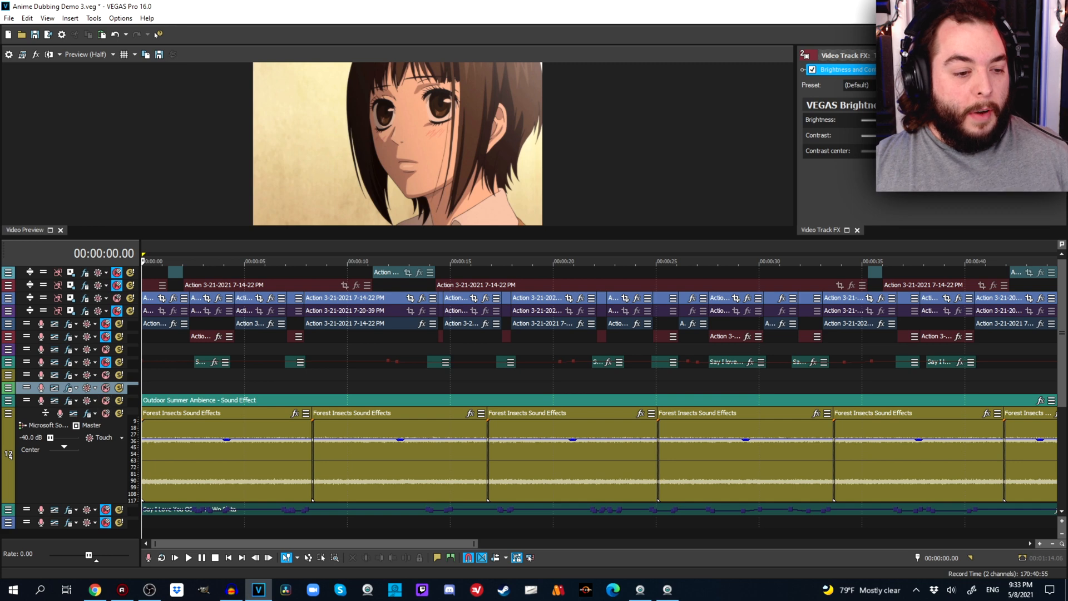
drag(105, 407, 106, 448)
drag(184, 238, 184, 176)
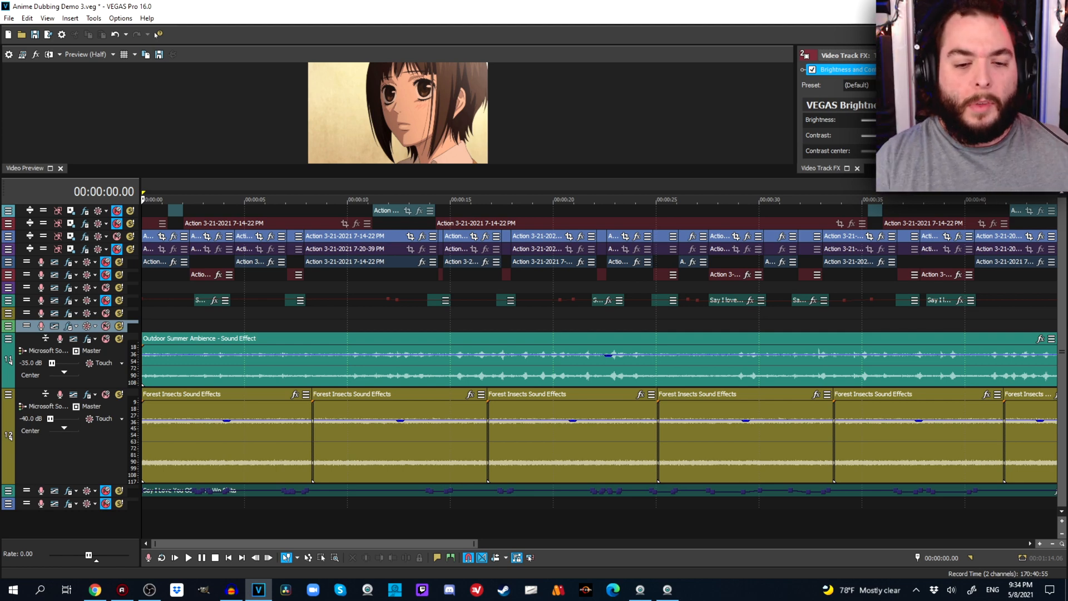
click(119, 395)
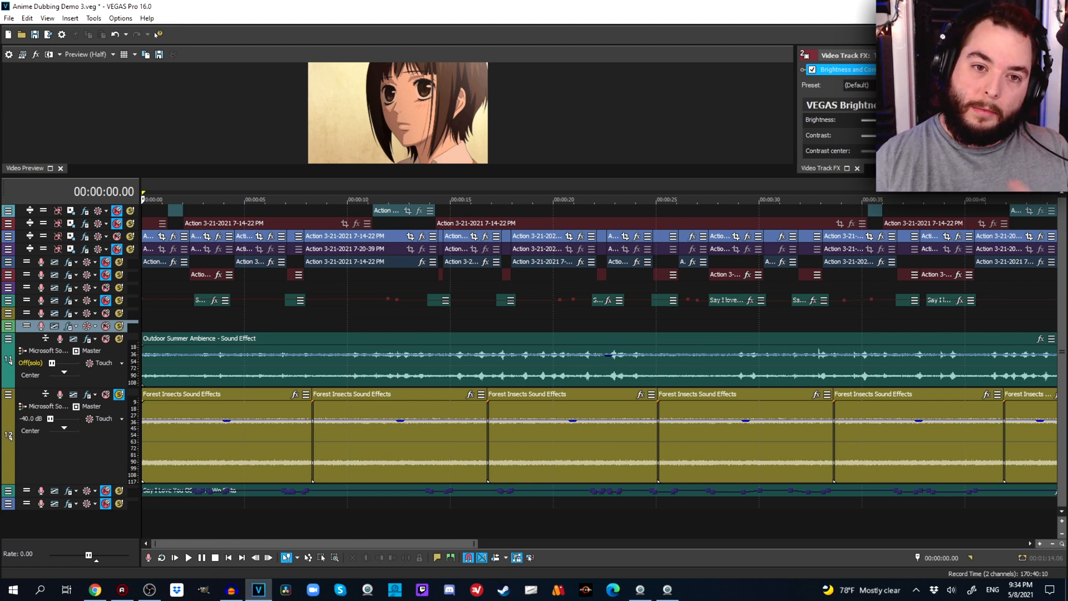
Enlarge the video preview and examine scenes within the first 17 seconds, leaving the cursor at 00:00:03.10.
click(386, 275)
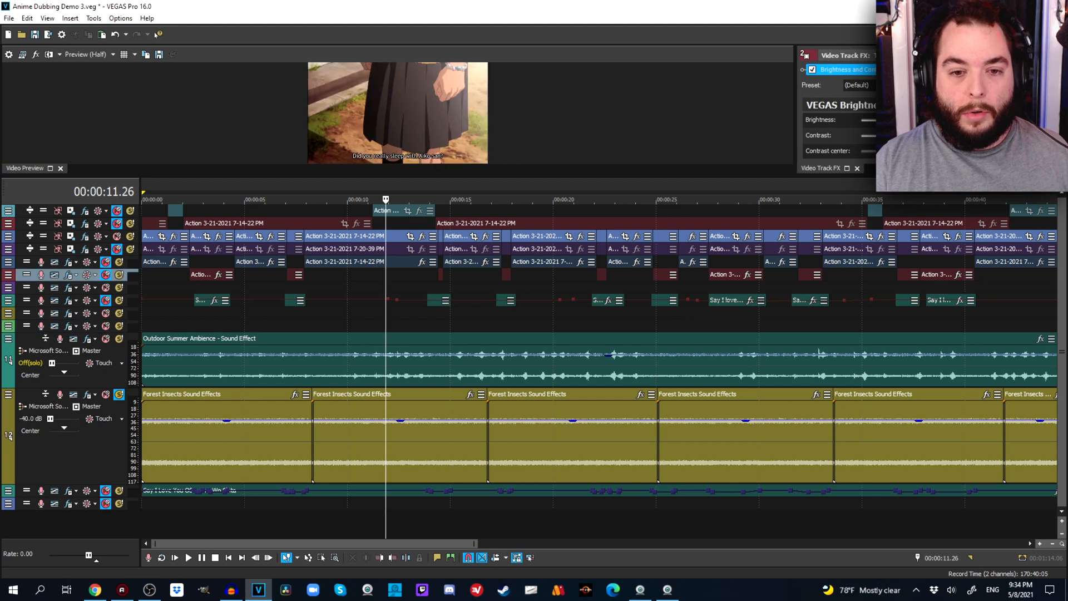
click(477, 275)
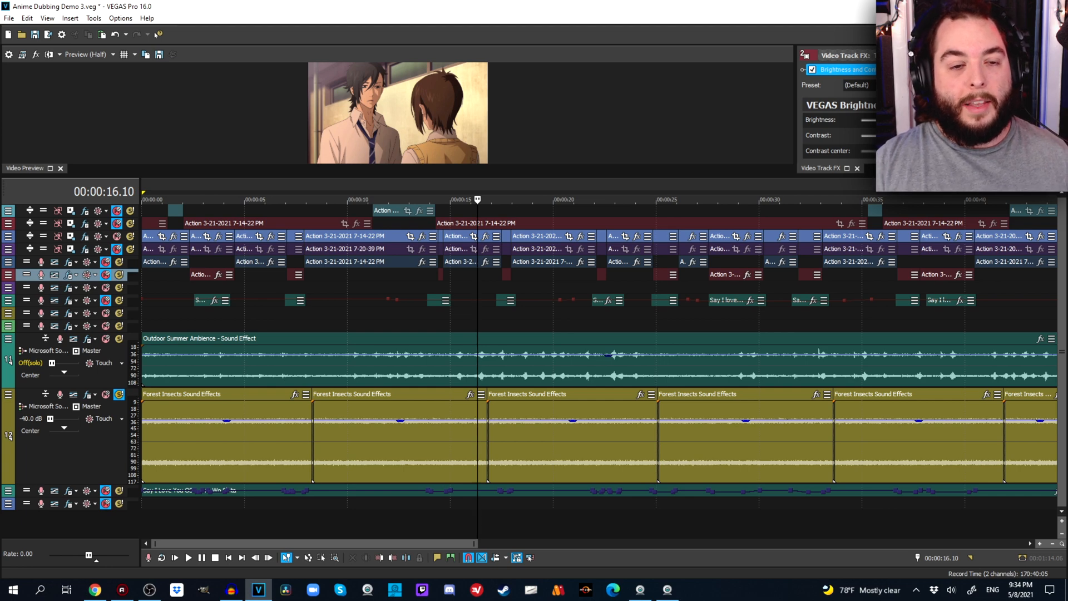
drag(495, 176, 494, 363)
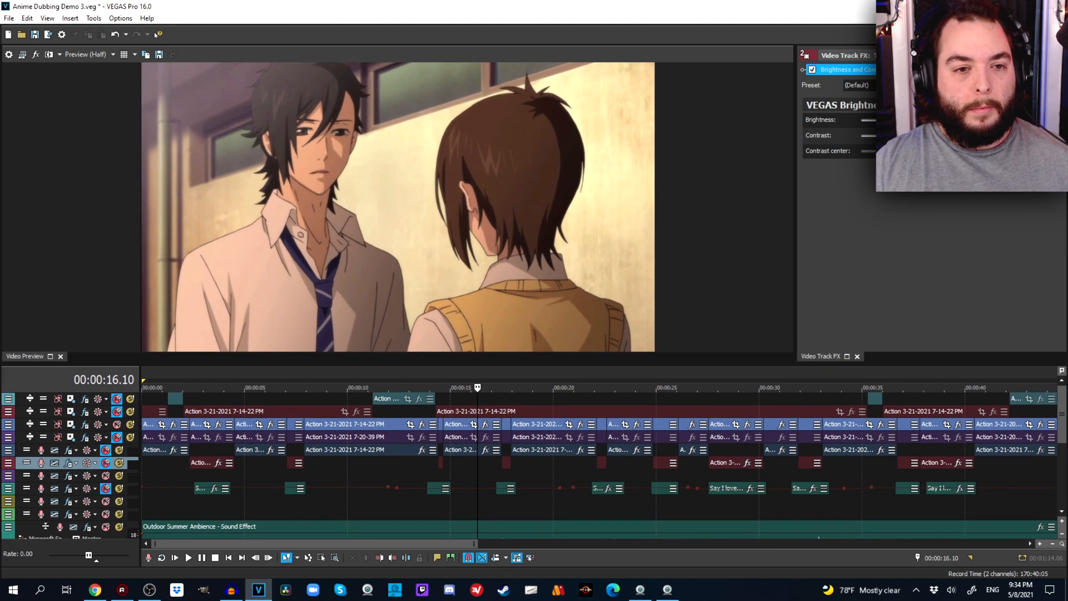
click(550, 463)
click(158, 476)
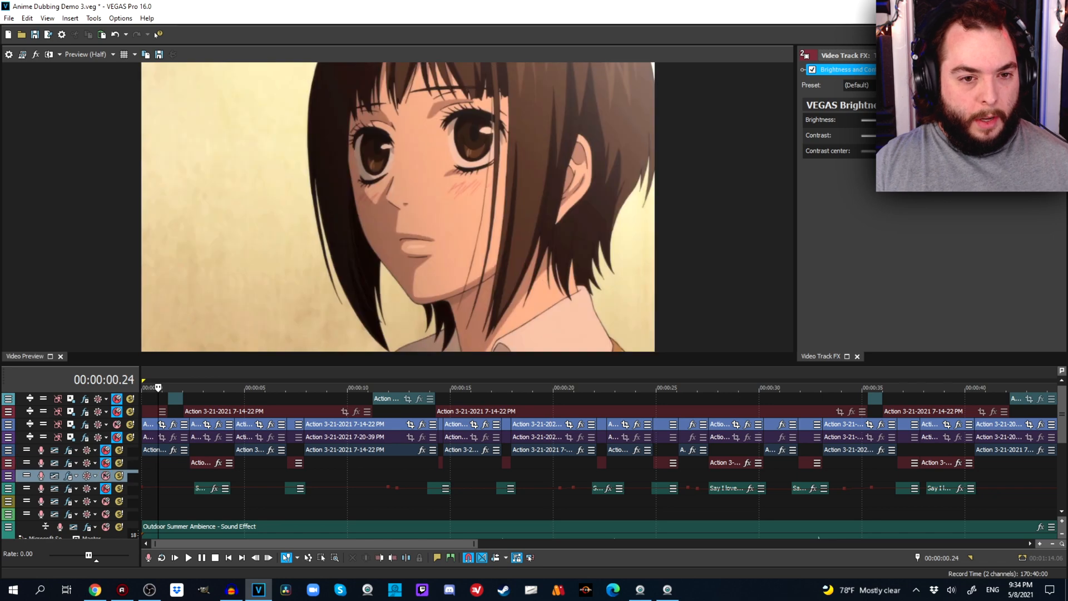
click(159, 475)
click(150, 475)
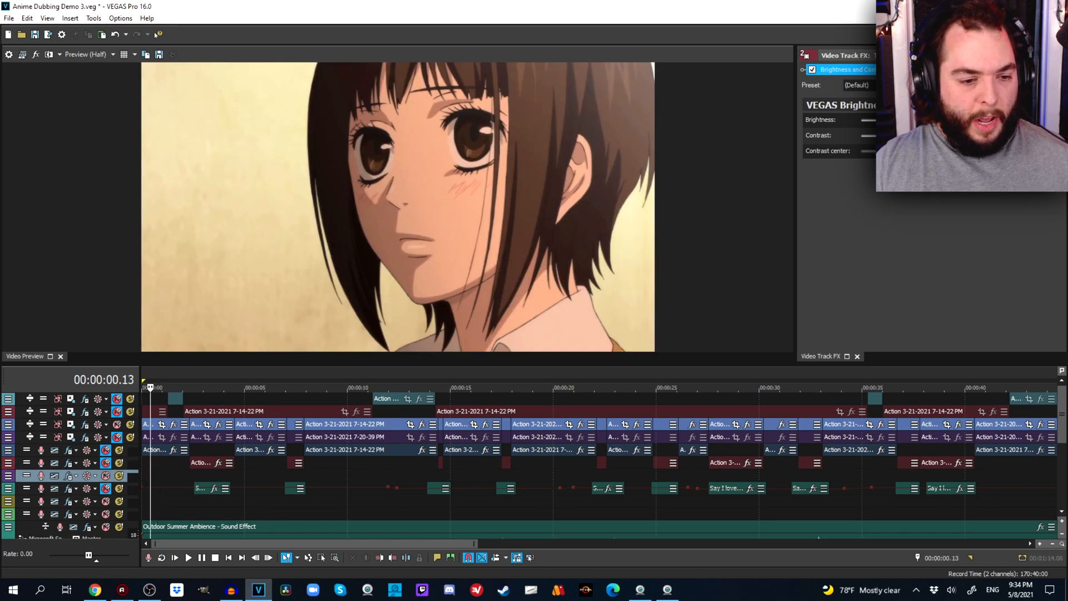
click(174, 475)
scroll(218, 462, down, 3)
scroll(218, 462, up, 4)
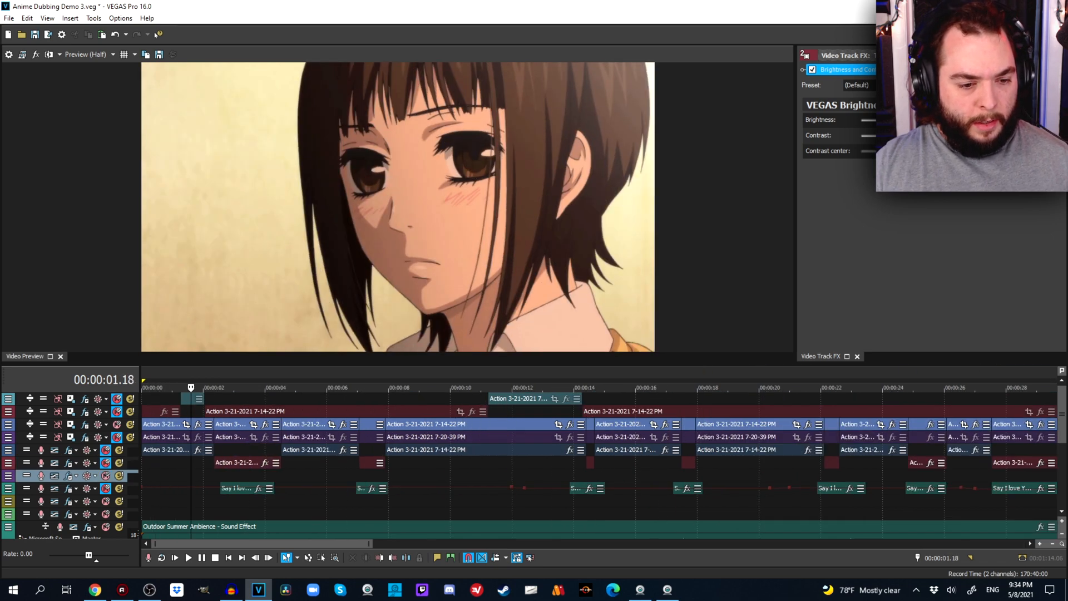
click(244, 476)
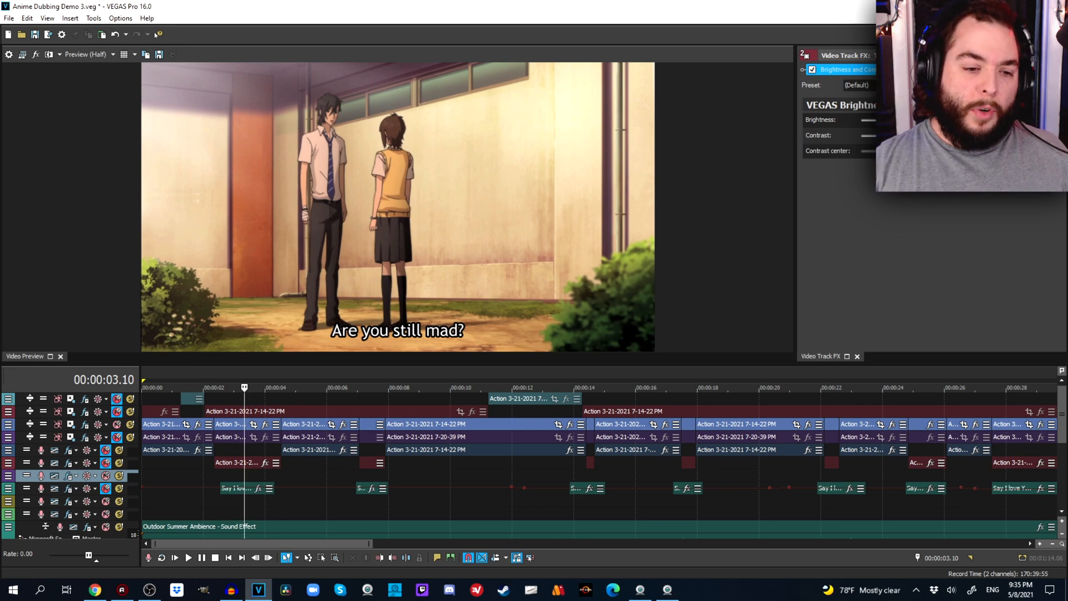
Shrink the video preview and play the soloed Forest Insects track from 00:00:03.10, pausing at 00:00:12.13.
drag(533, 364, 533, 196)
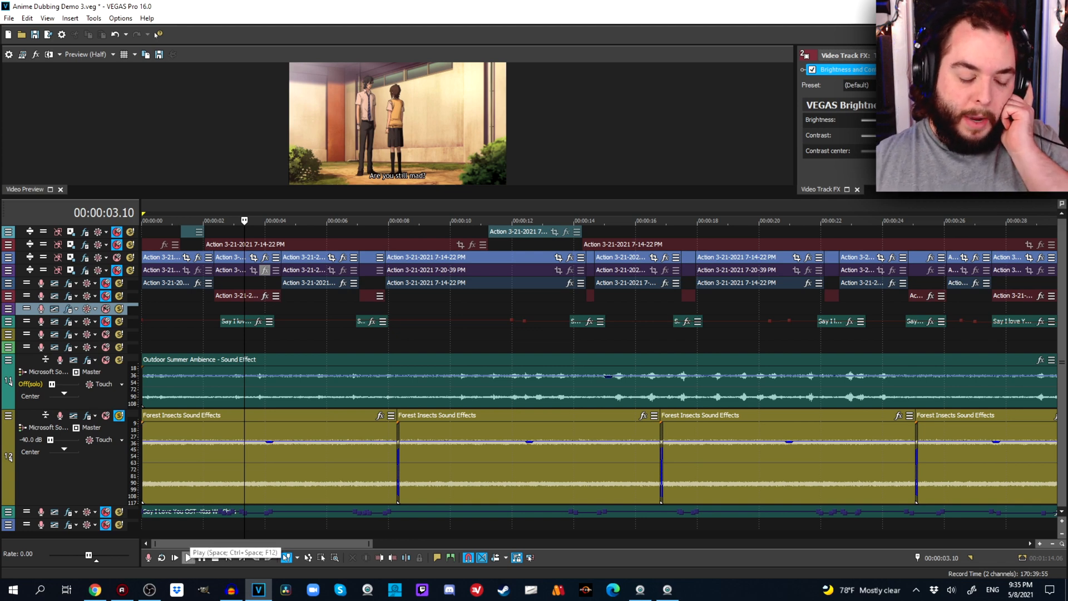
click(188, 556)
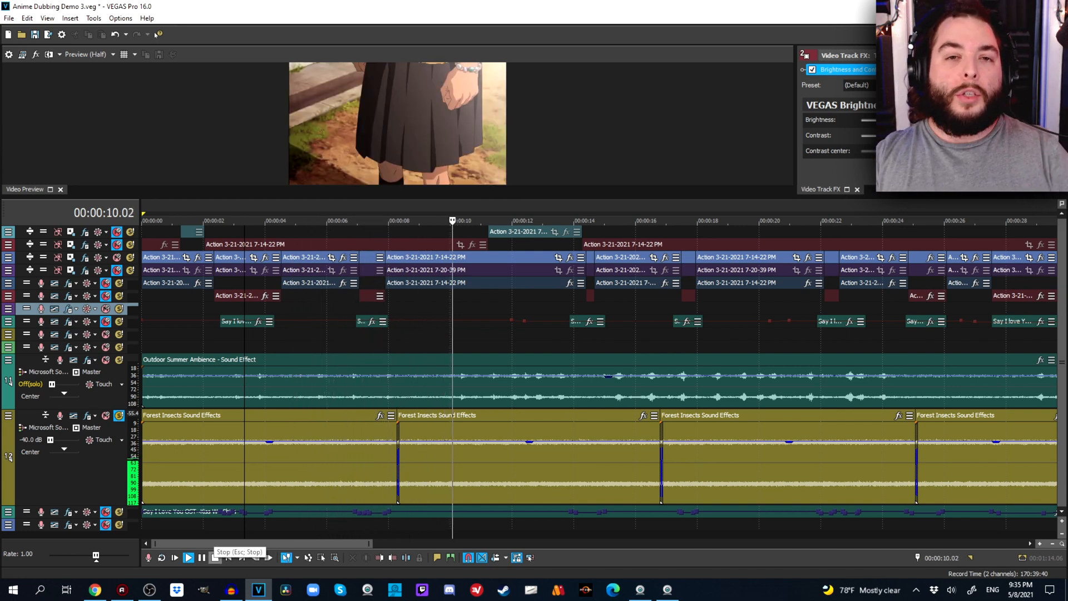
scroll(600, 378, down, 3)
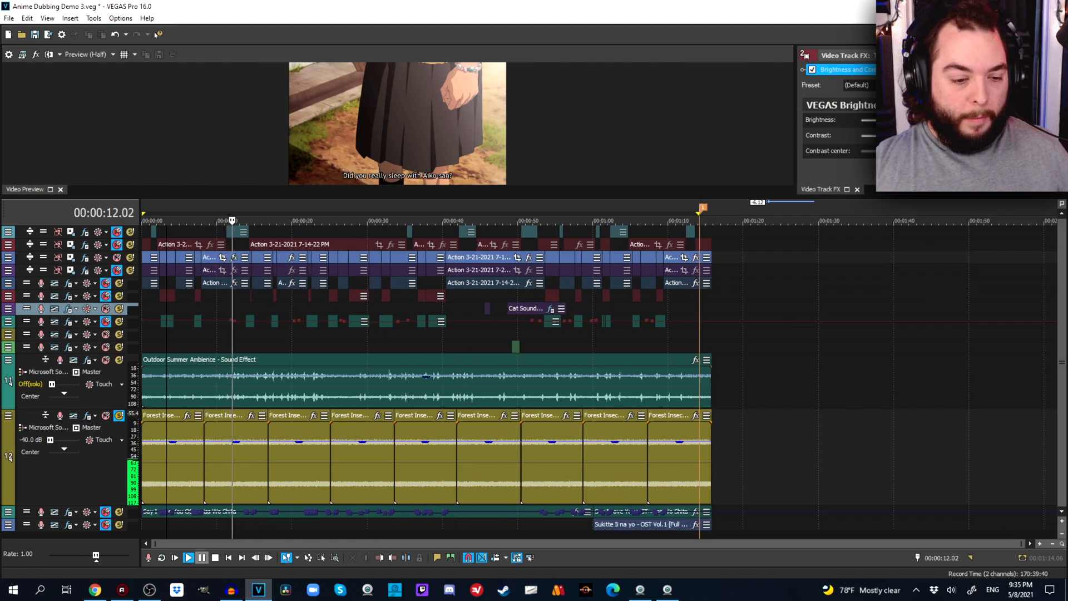
key(space)
Solo the Outdoor Summer Ambience track instead of Forest Insects and play it from the project start.
click(118, 415)
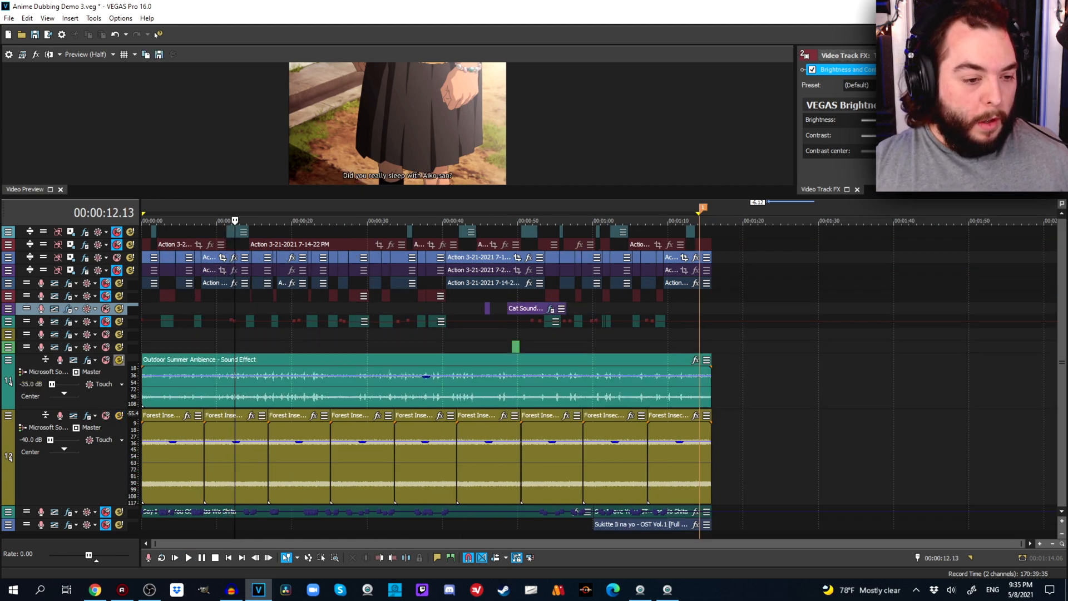
click(118, 359)
click(228, 557)
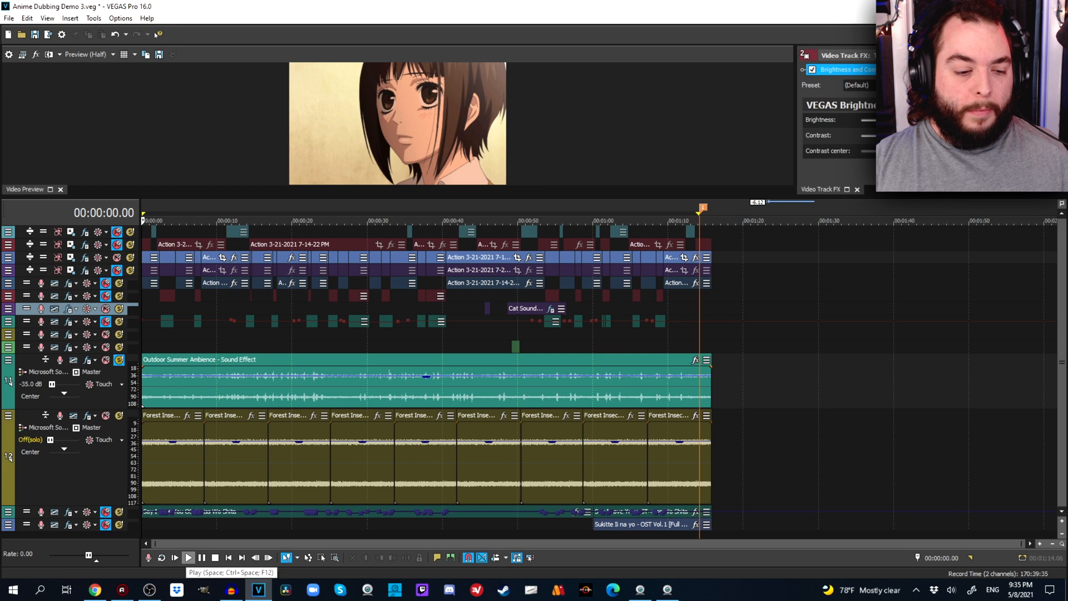
click(189, 558)
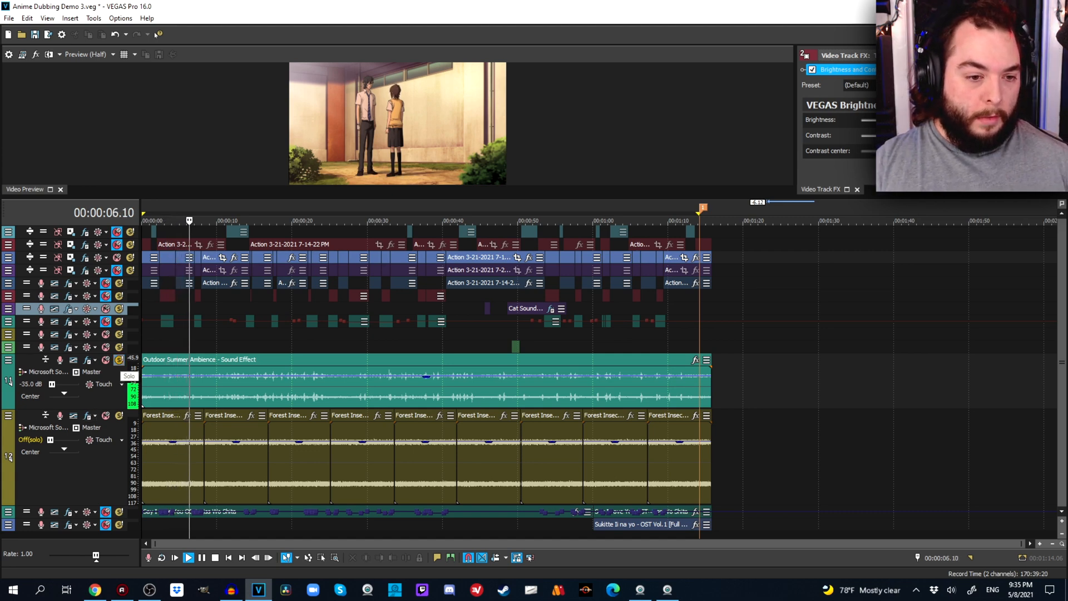
key(space)
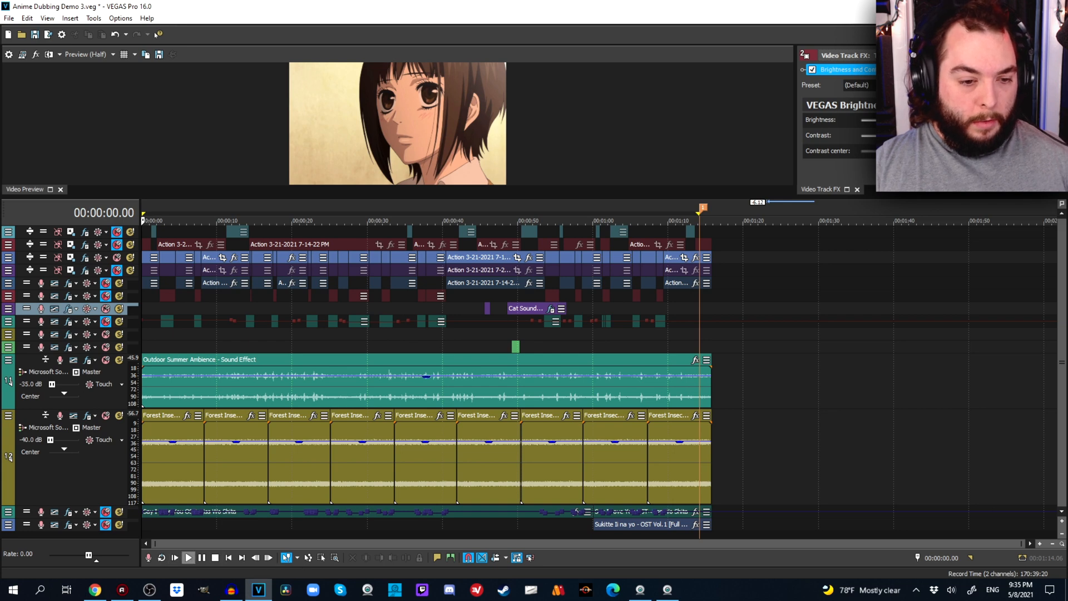
Play both ambience tracks together from the project start, bringing in the unmuted Say I Love You OST track.
click(188, 557)
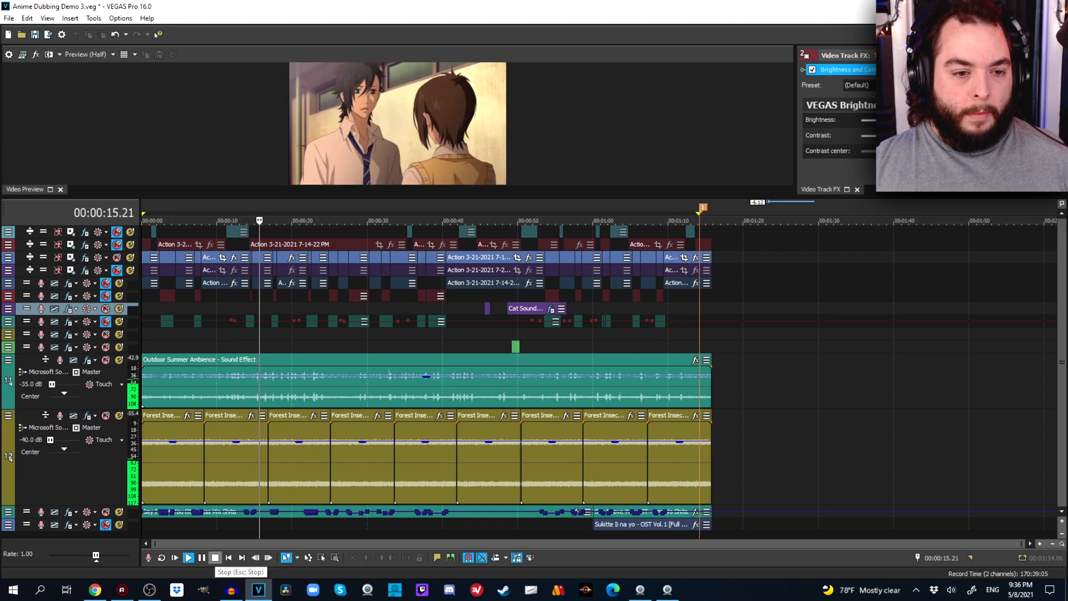
click(214, 557)
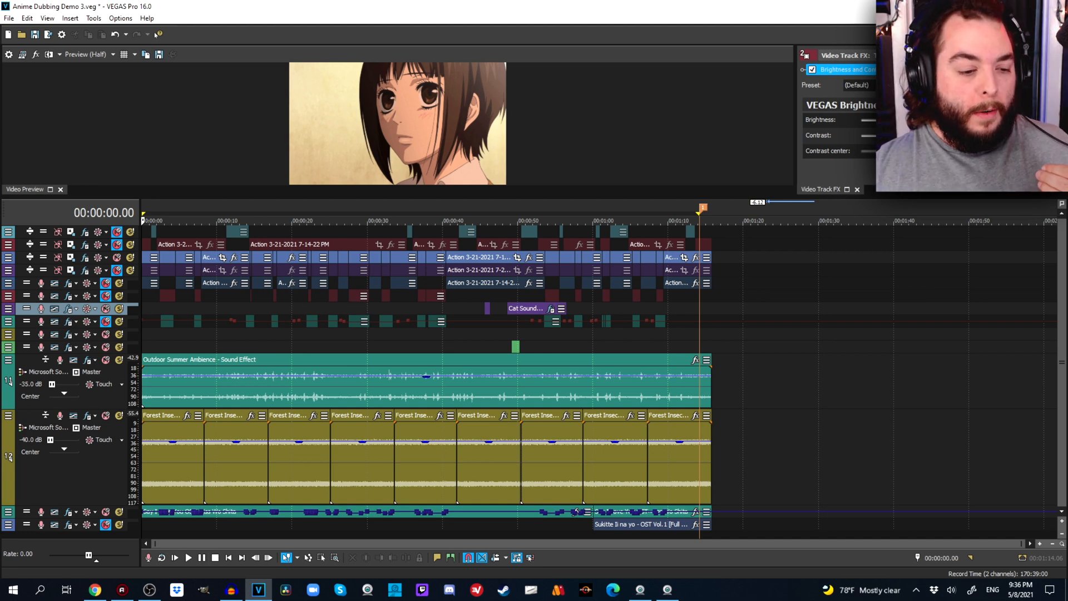
Collapse the Forest Insects and Outdoor Summer Ambience tracks and enlarge the video preview.
drag(119, 505, 119, 421)
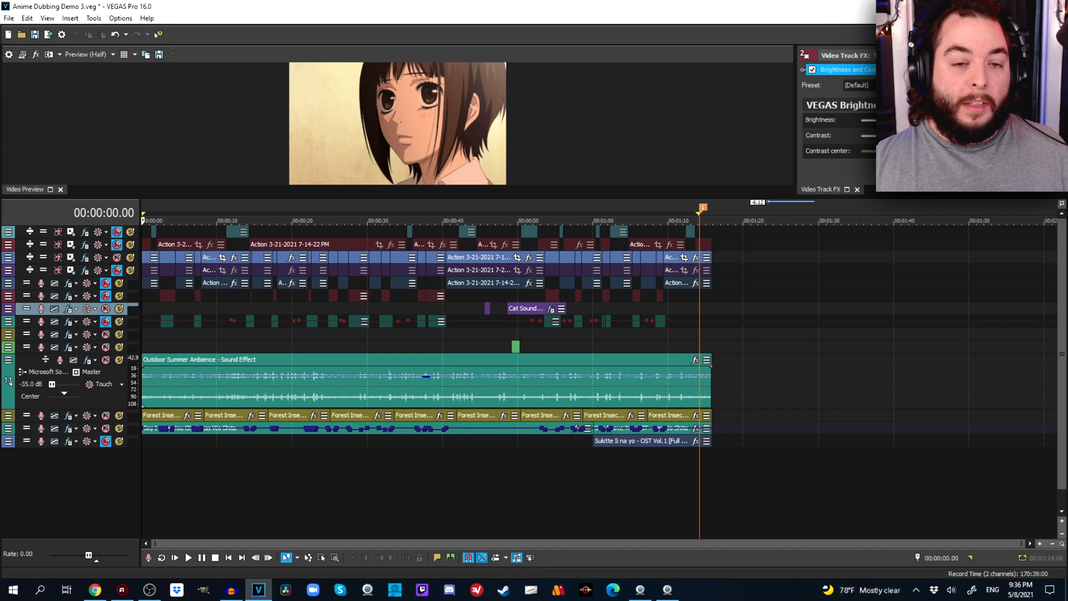
drag(119, 408, 119, 365)
drag(389, 196, 389, 305)
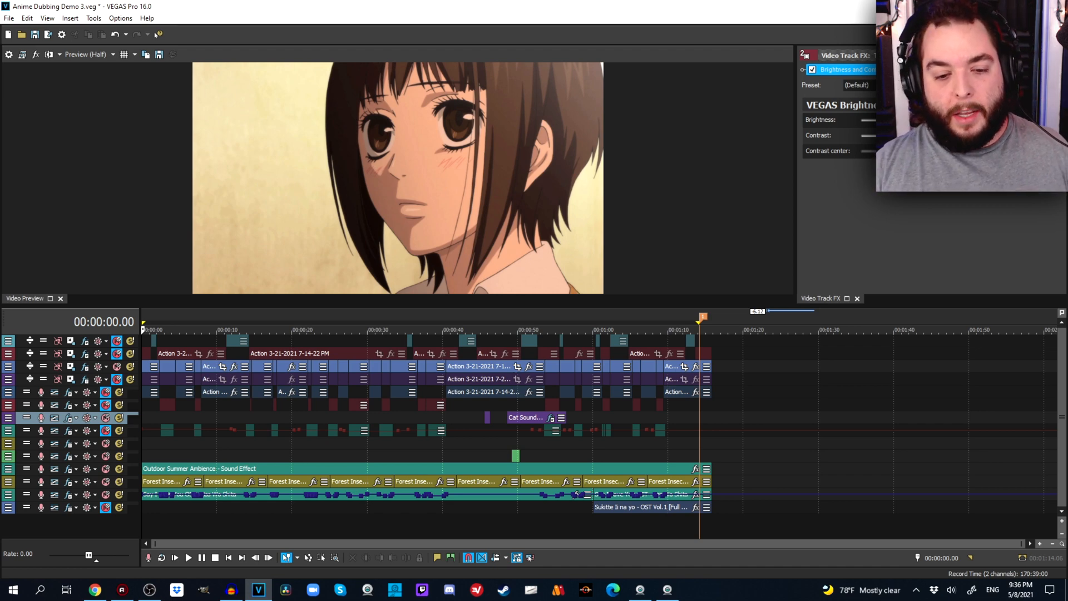
Mute the ambience and OST tracks and play the cat sound effects section from about 00:00:41, pausing at 00:00:56.02.
click(484, 456)
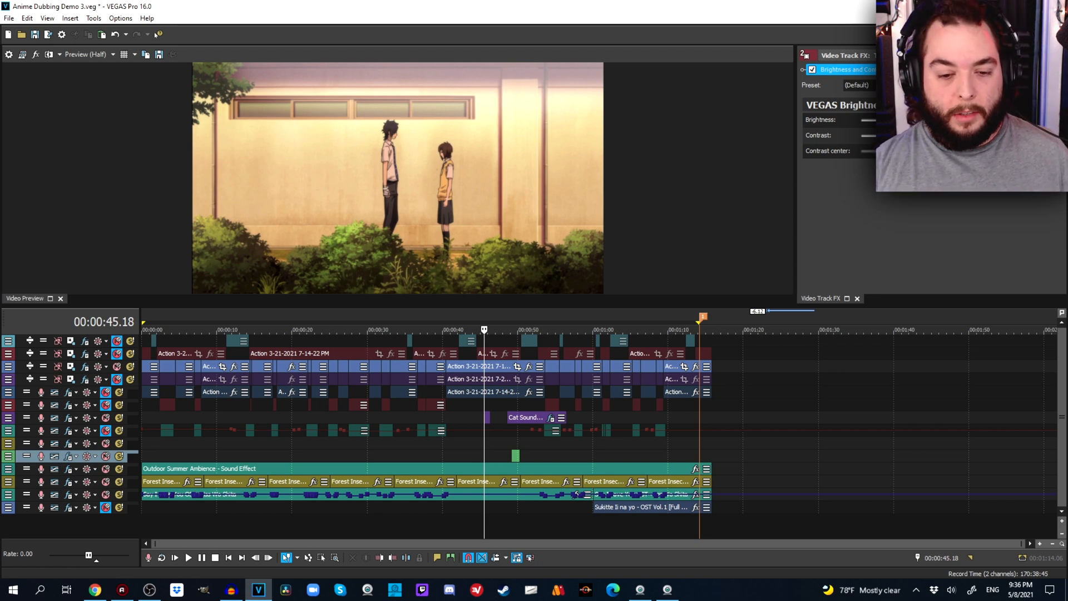
click(457, 443)
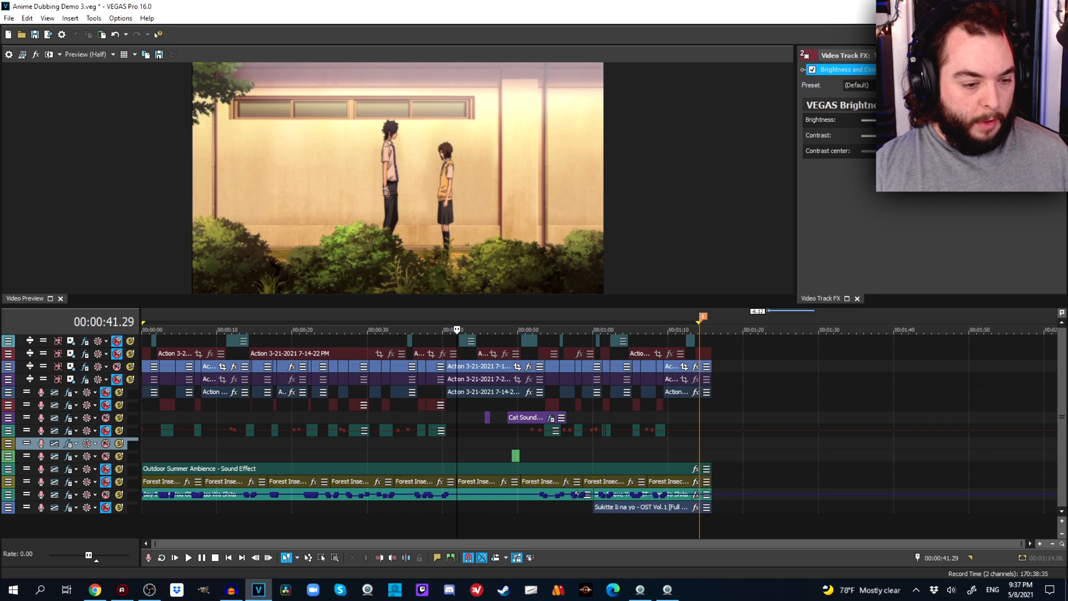
click(105, 493)
click(484, 456)
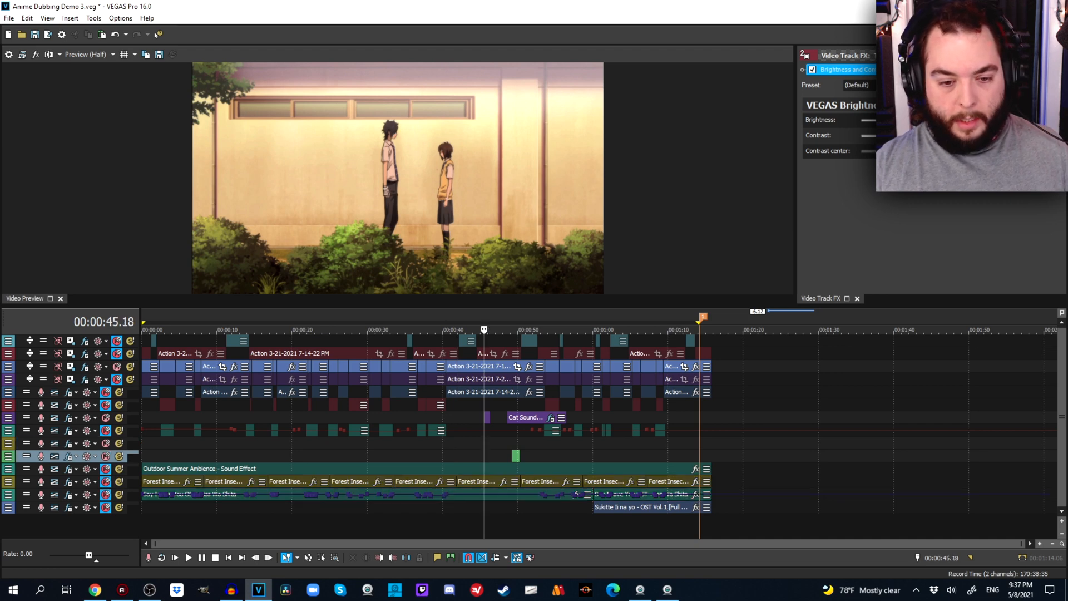
click(451, 443)
click(189, 557)
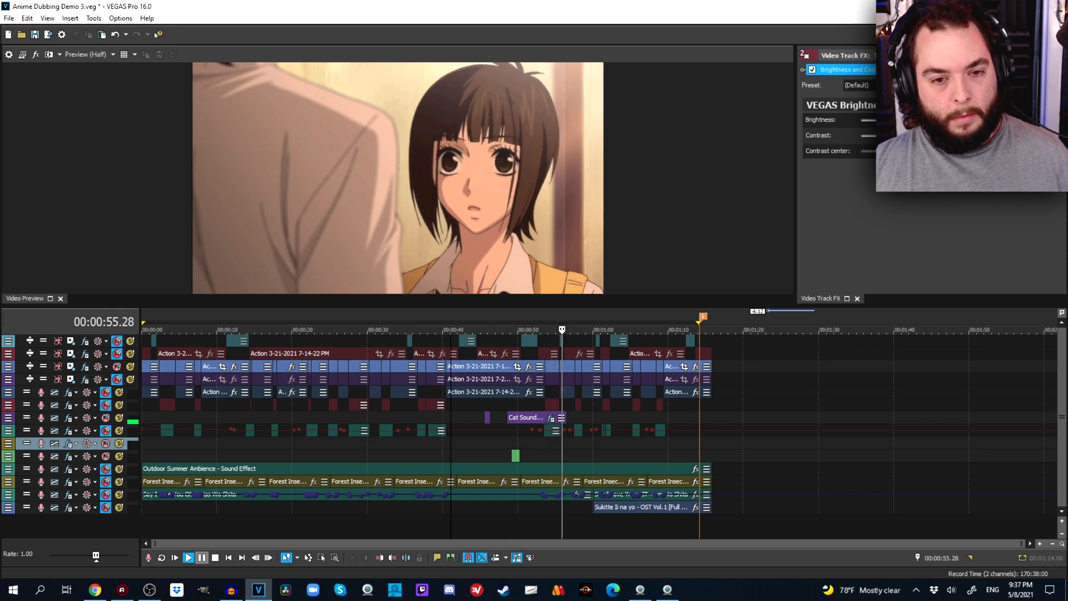
click(202, 557)
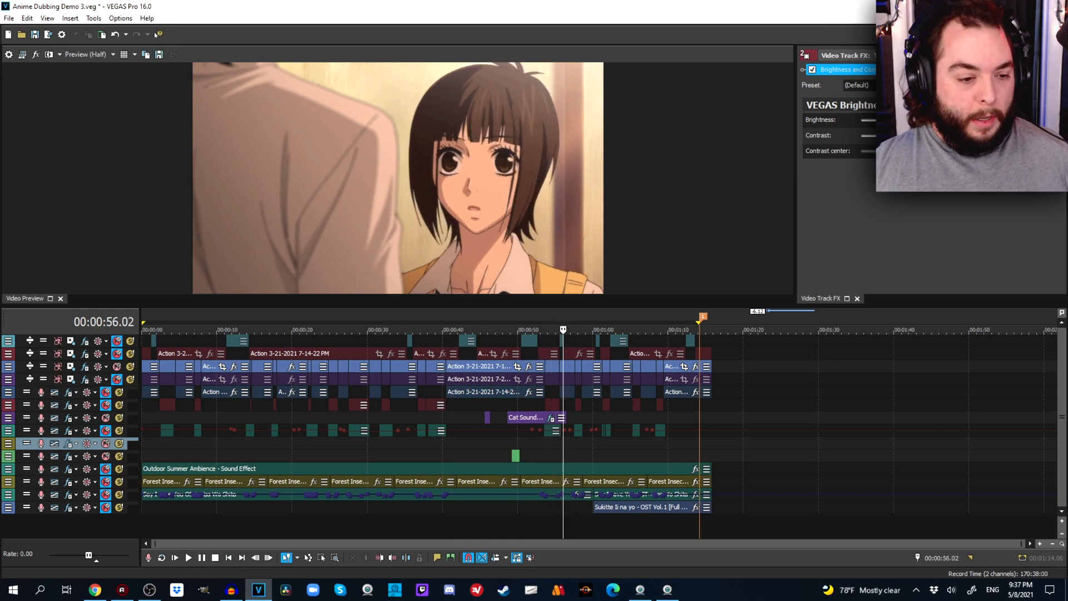
Expand the cat sound effects track and place the cursor at 00:00:44.17, just before its first event.
drag(119, 424, 119, 454)
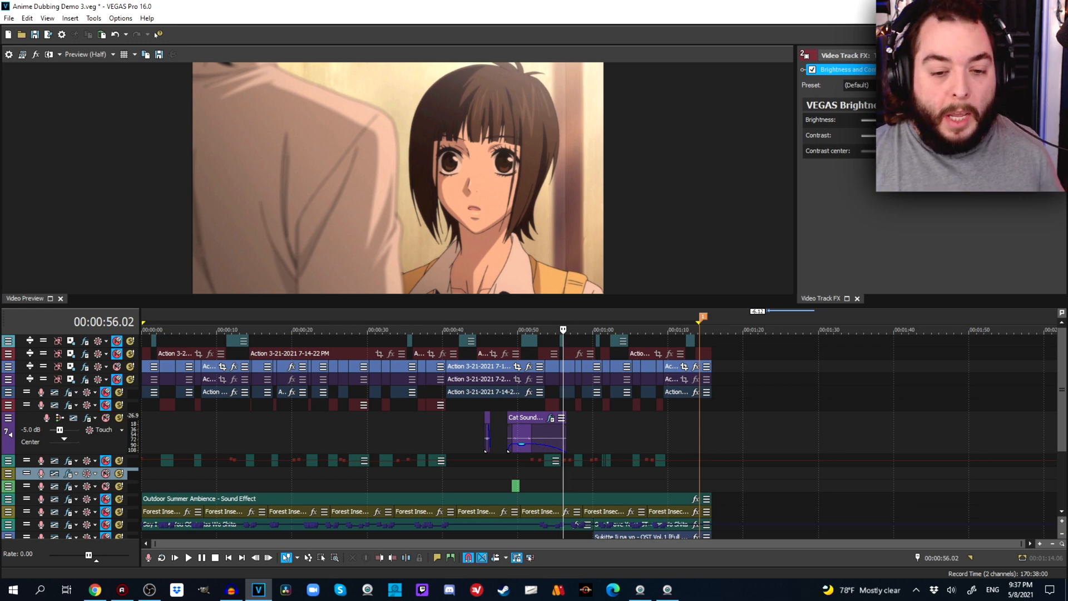
click(477, 433)
scroll(476, 433, up, 4)
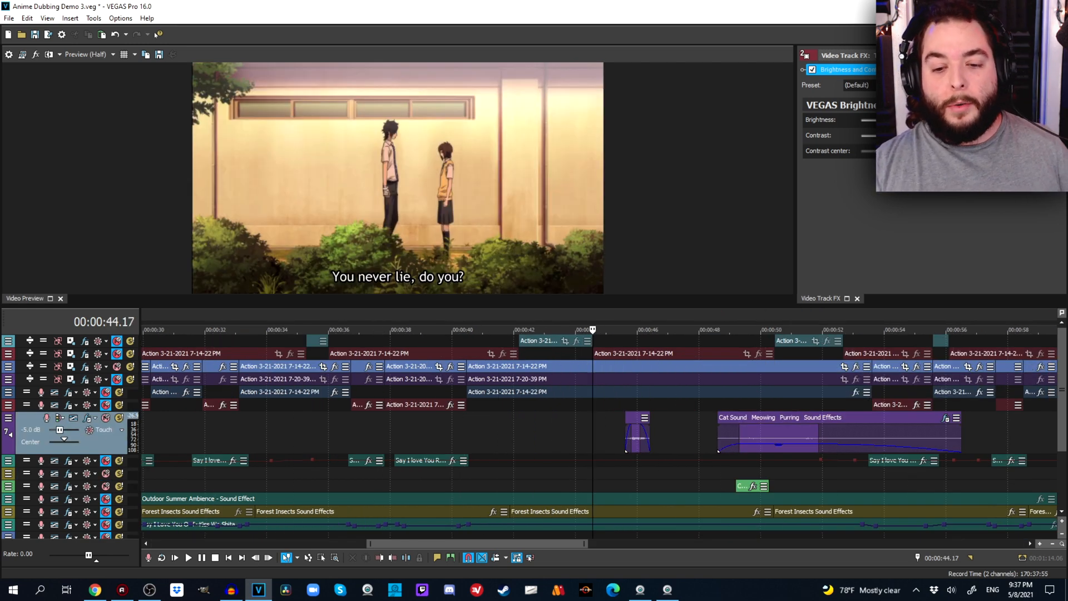
Examine the scene's frames around the two cat sound events, between about 00:00:45 and 00:00:51.
click(636, 473)
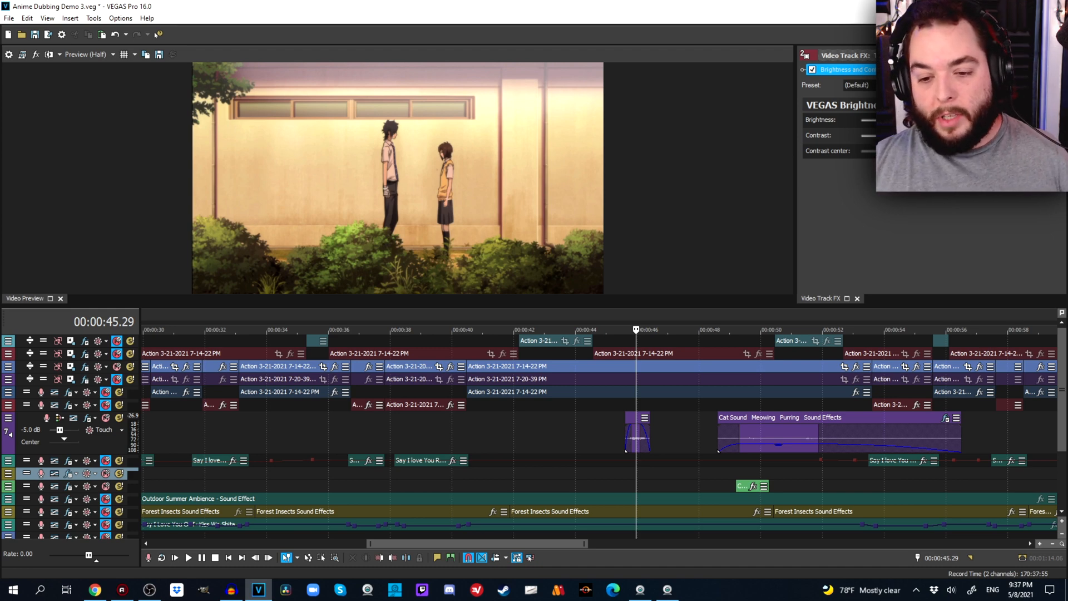
click(706, 473)
click(680, 473)
click(649, 486)
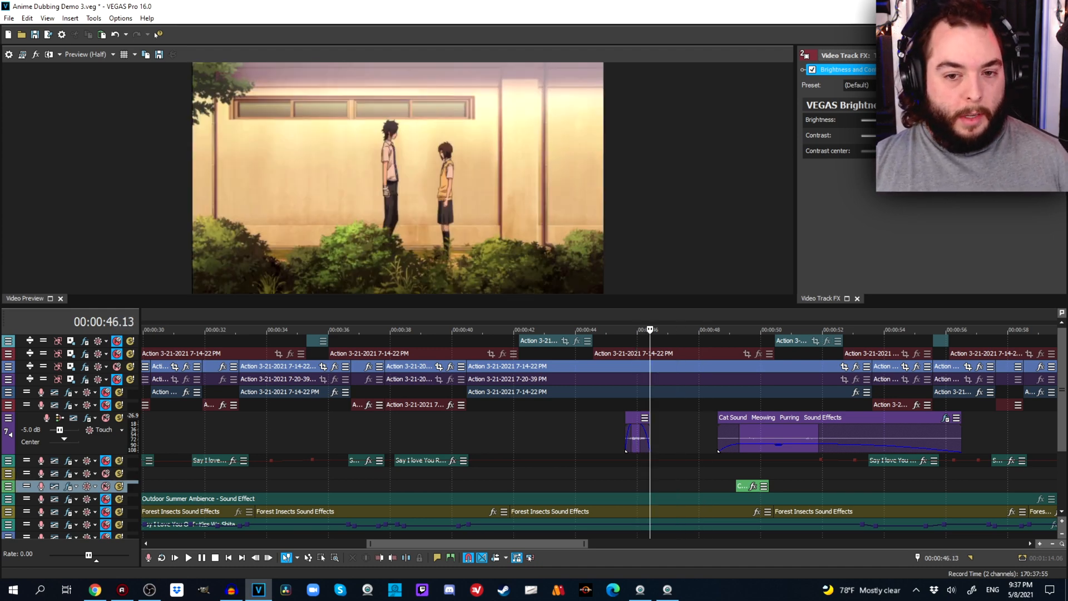
click(670, 486)
click(702, 486)
click(789, 474)
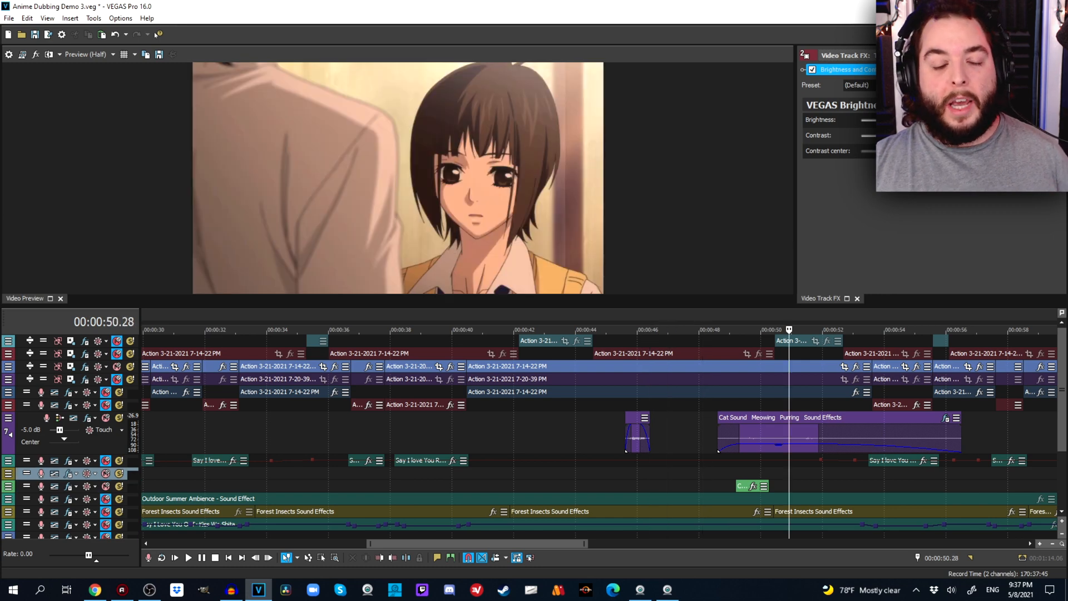
click(680, 486)
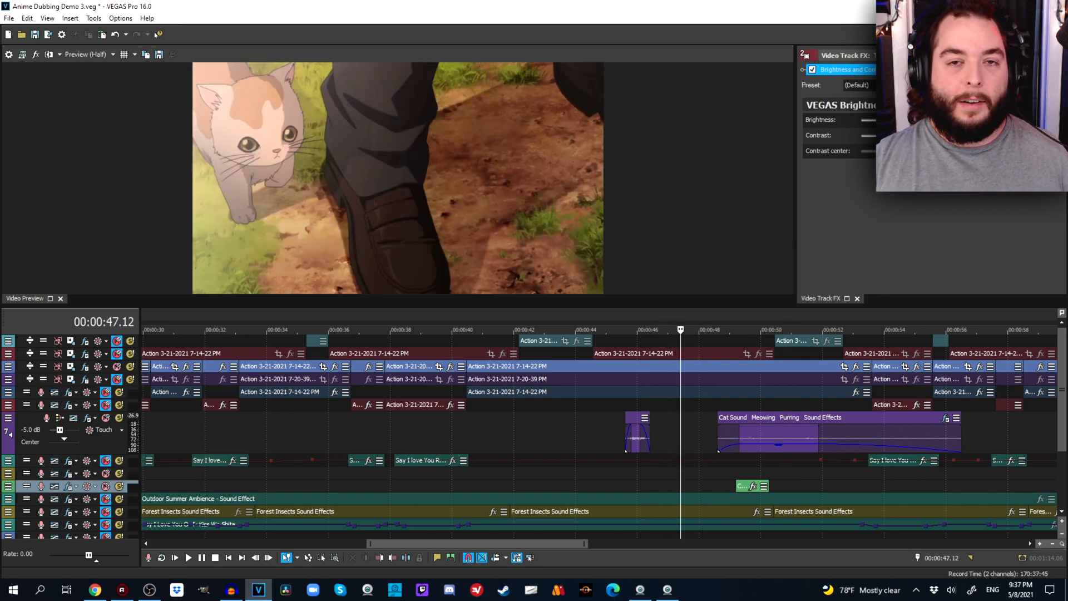
Play the cat sound effects together with the green effect track from 00:00:44.17, pausing at 00:00:51.05.
click(593, 486)
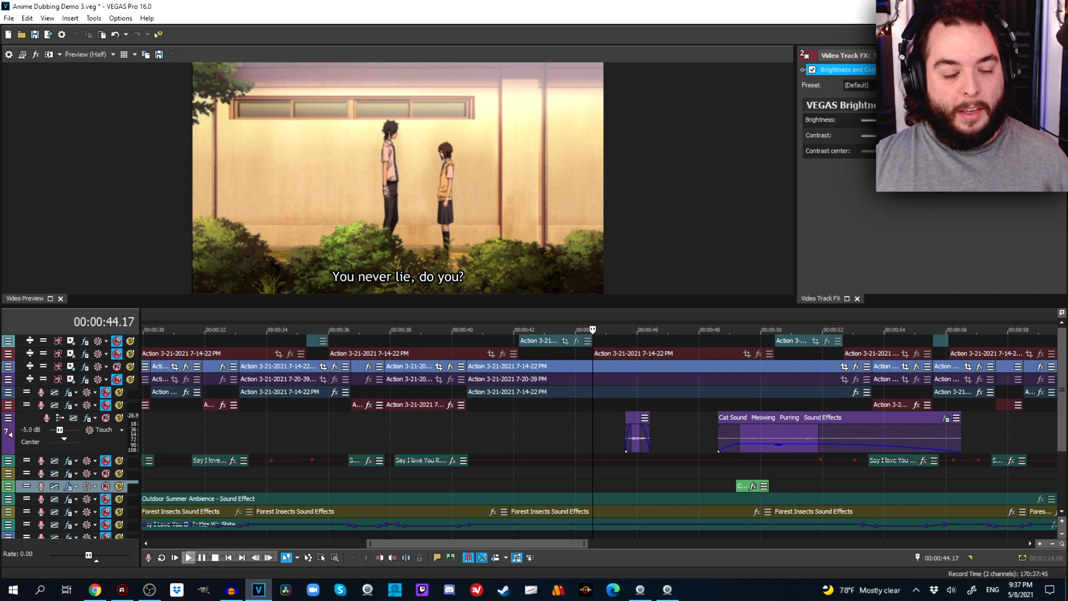
click(189, 557)
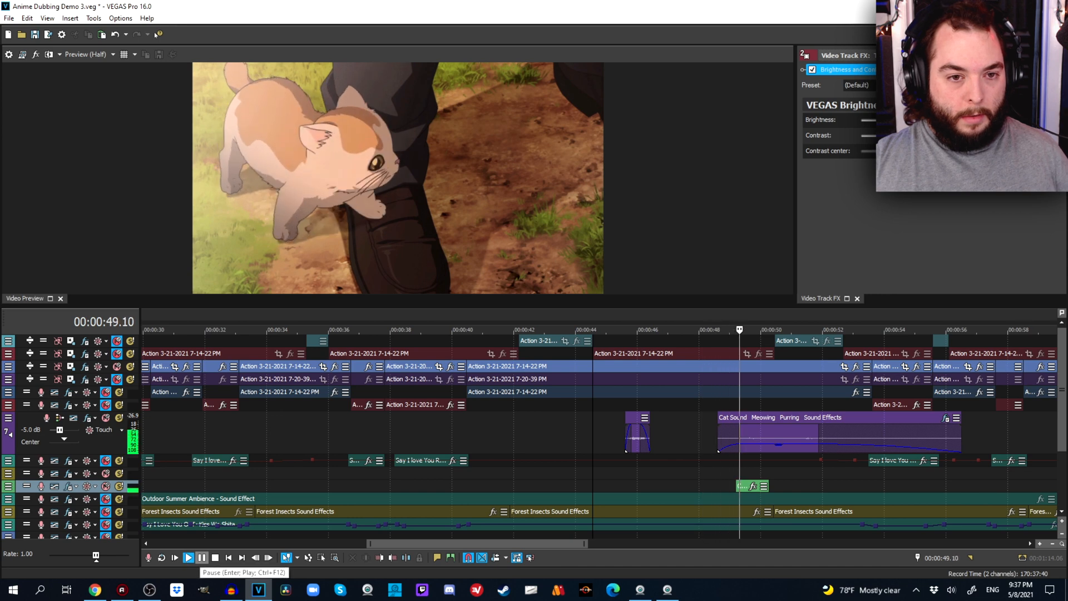
click(201, 557)
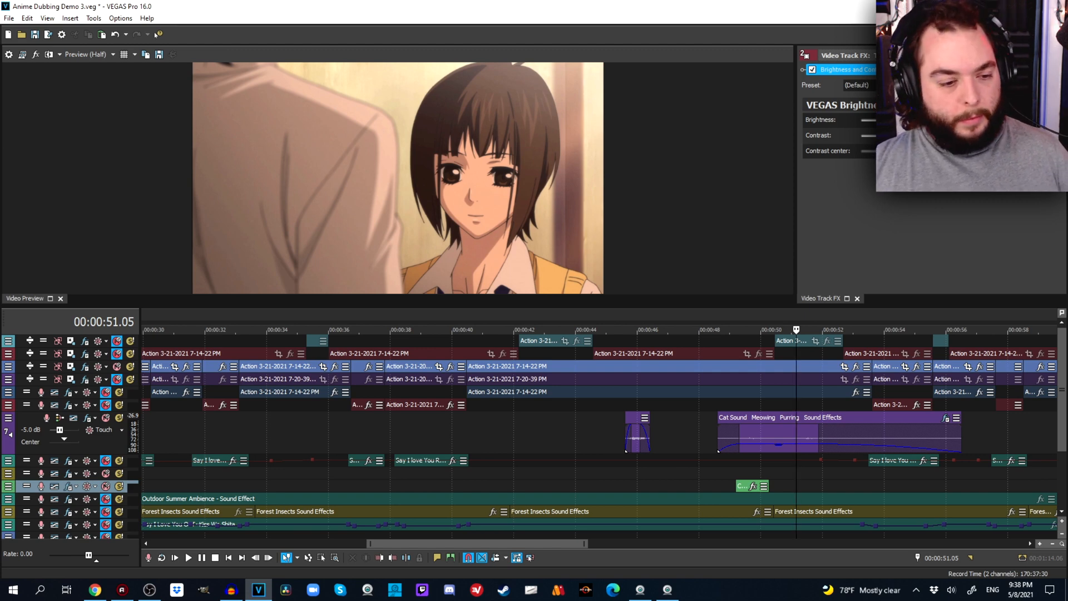
Expand the green Cloths rustling track, inspect its event up close, and place the cursor at 00:00:48.15.
drag(106, 492, 111, 538)
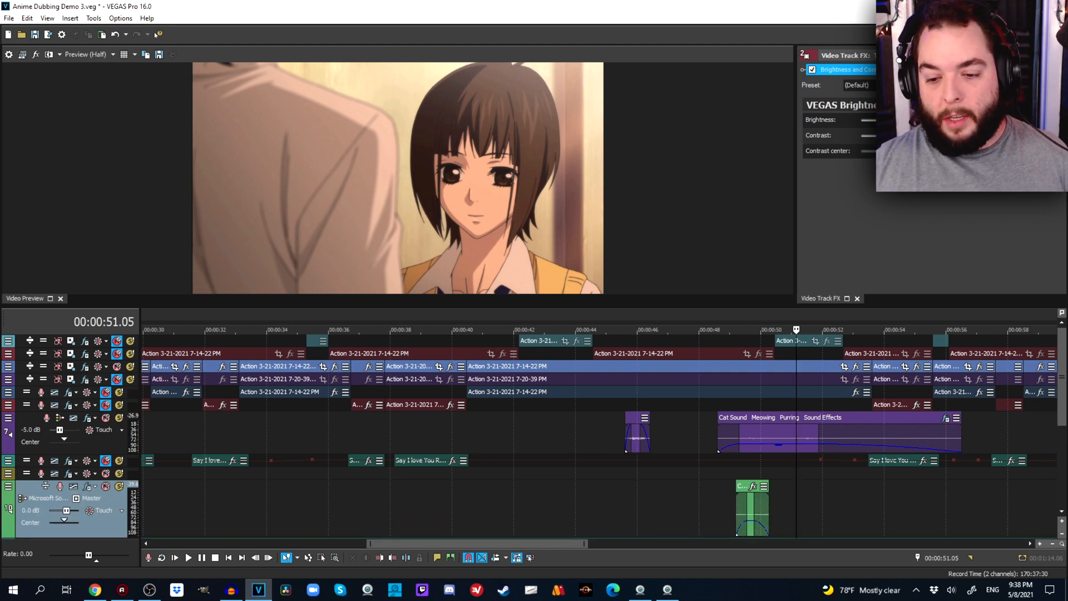
click(754, 473)
scroll(754, 473, up, 5)
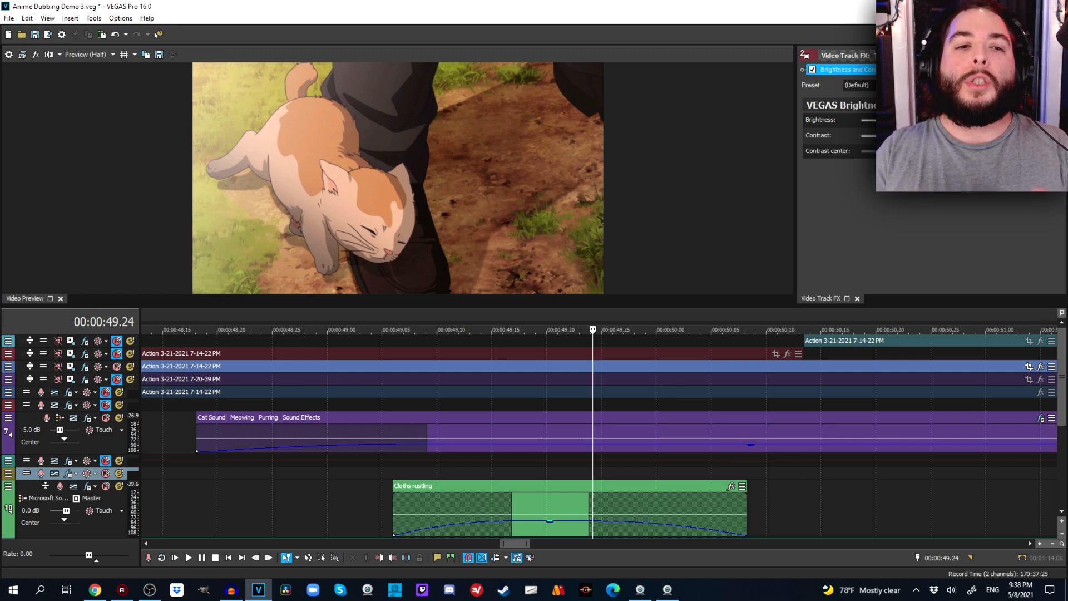
scroll(379, 508, down, 2)
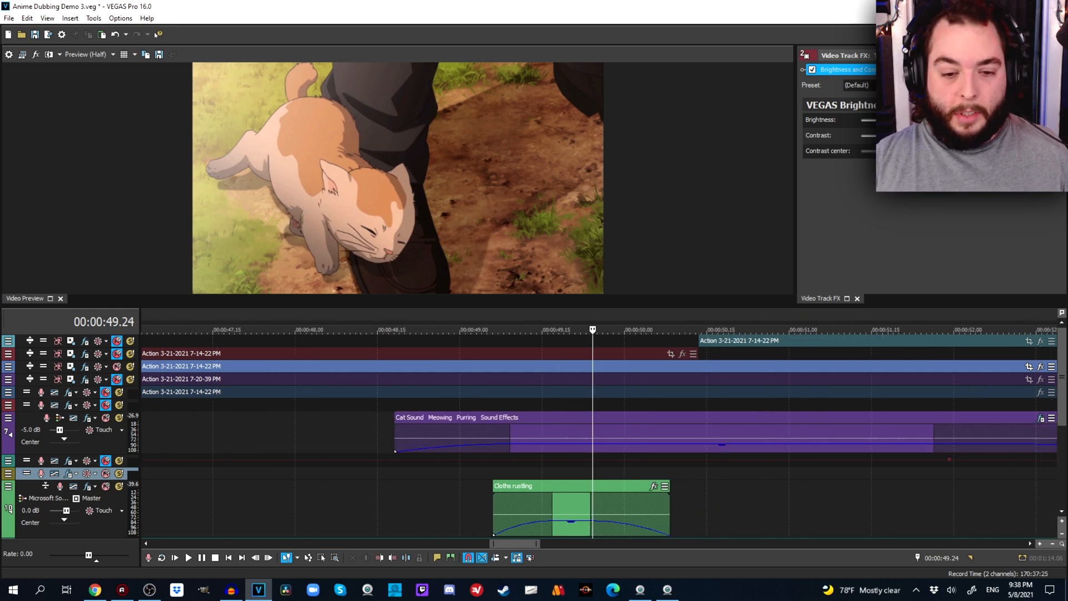
click(378, 509)
scroll(379, 509, down, 4)
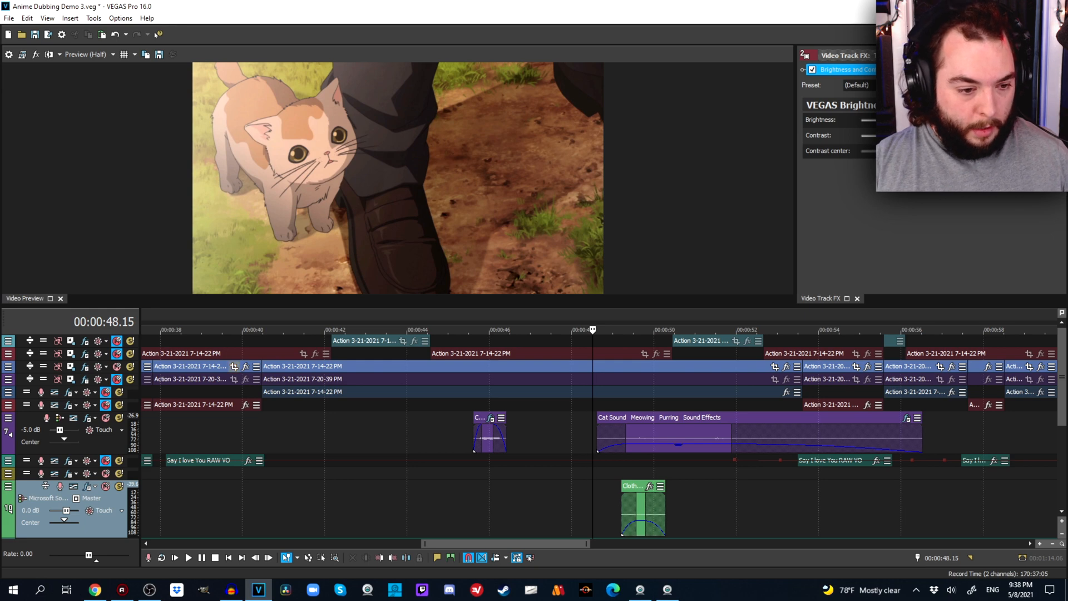
Shrink the video preview and play from 00:00:44.17 with the ambience and OST tracks unmuted, pausing at 00:00:51.28.
drag(222, 305, 223, 198)
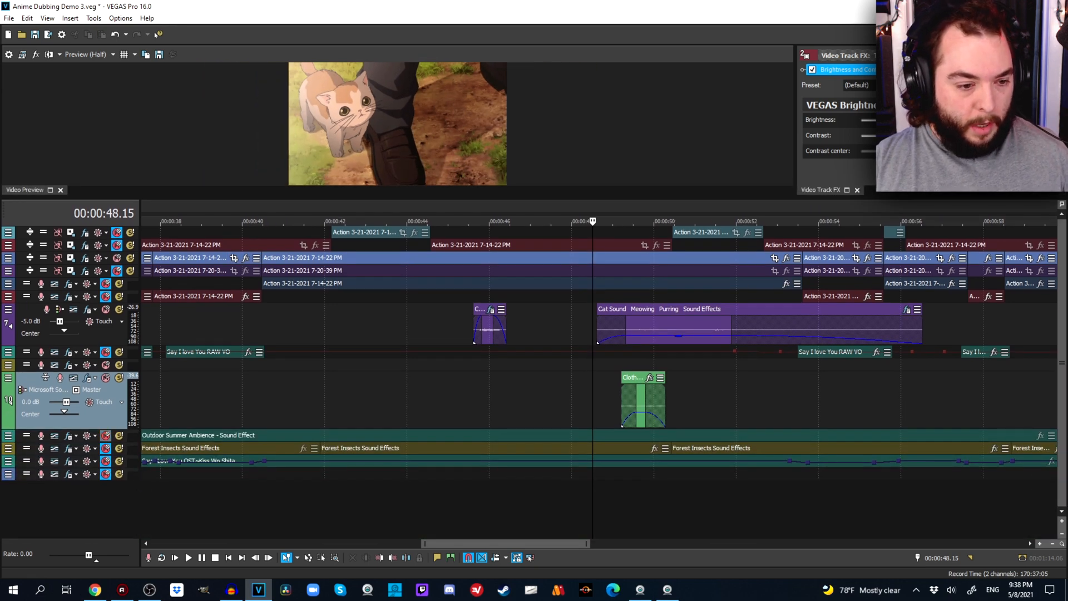
scroll(599, 378, down, 4)
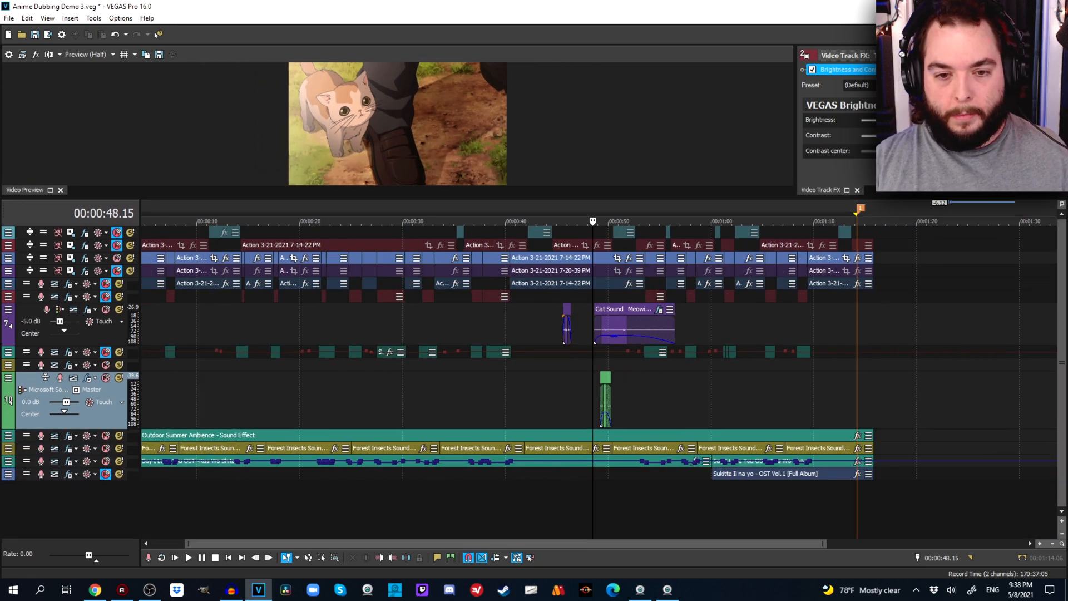
click(552, 222)
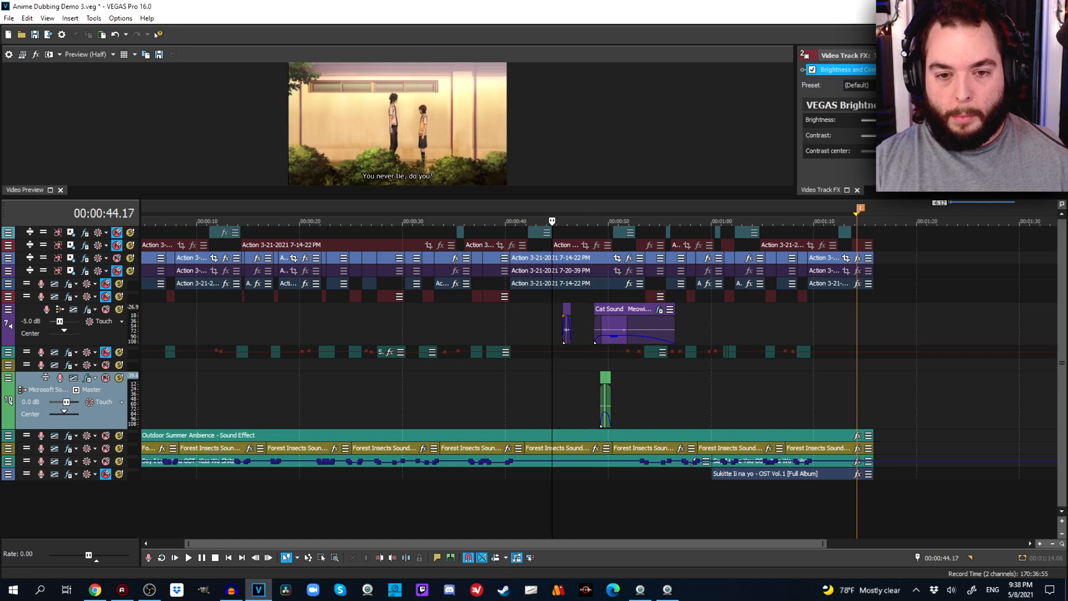
key(space)
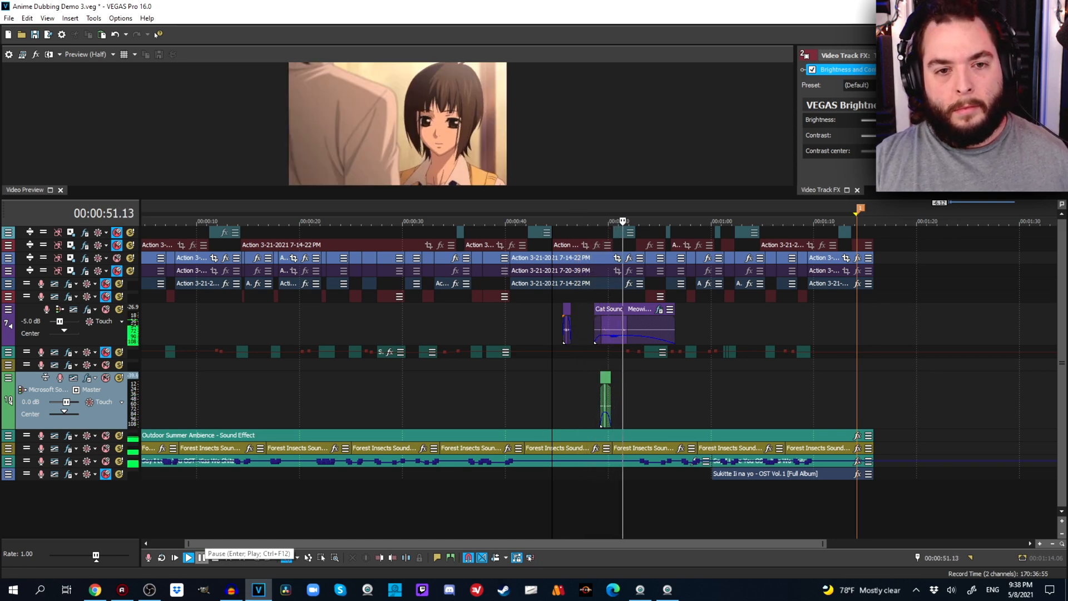
click(201, 557)
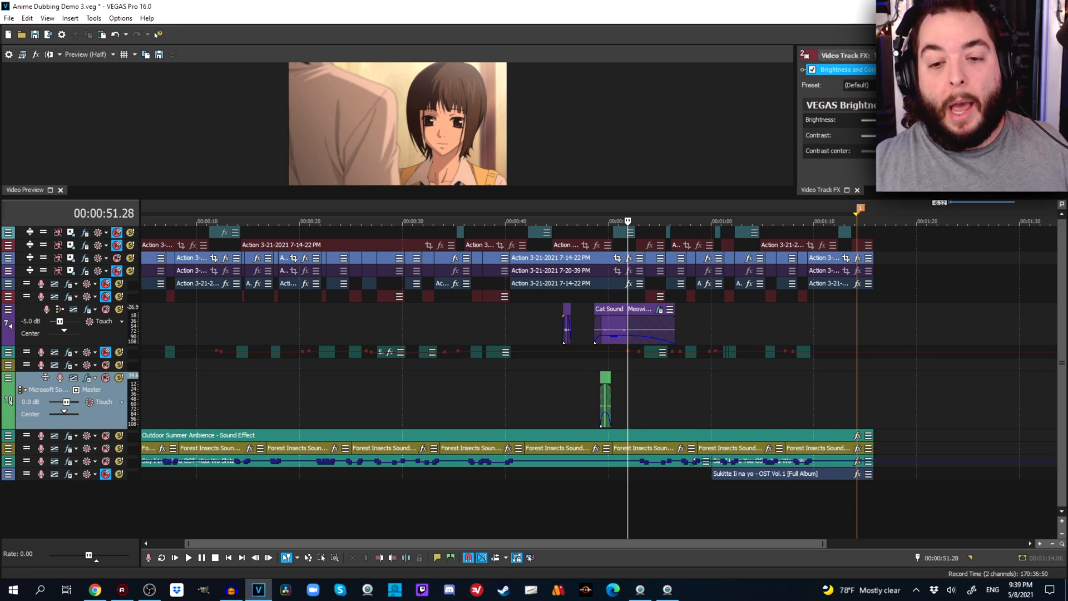
Collapse the Cloths rustling and cat sound effects tracks and enlarge the video preview.
drag(105, 428, 105, 383)
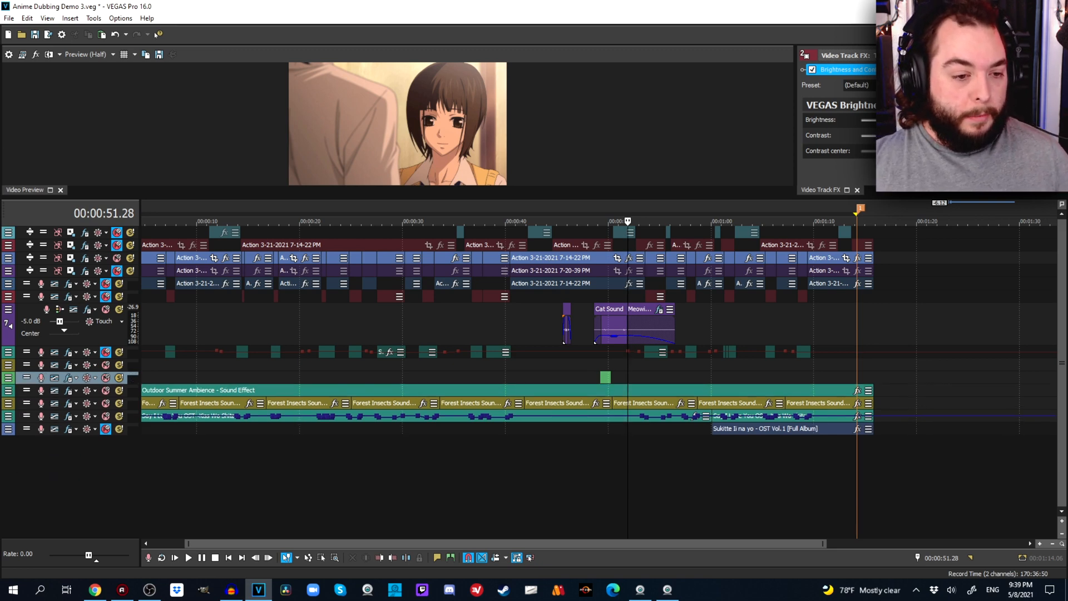
drag(106, 345, 106, 315)
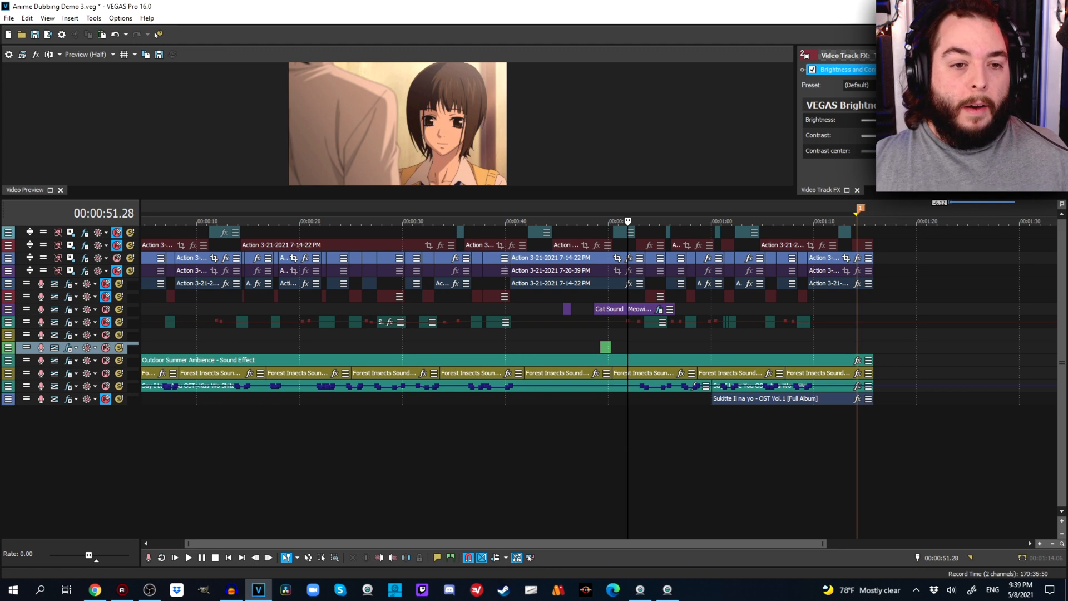
drag(356, 197, 355, 296)
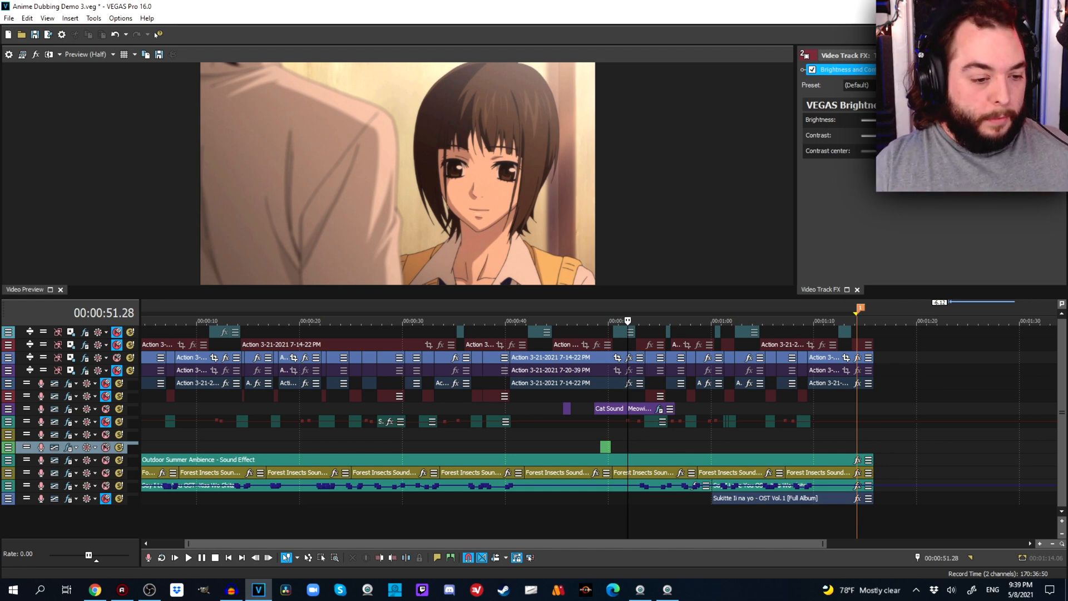
Expand the cat sound and Cloths rustling tracks to inspect the Cloths rustling event at 00:00:49.21, and collapse both again.
drag(64, 415, 64, 437)
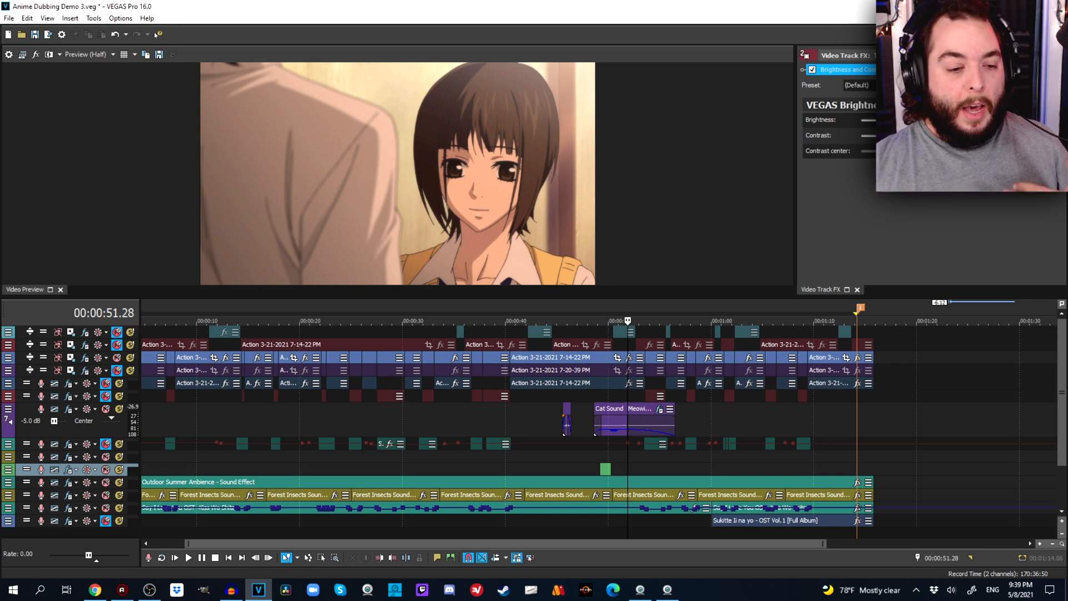
drag(127, 475, 127, 538)
click(580, 500)
scroll(580, 501, up, 3)
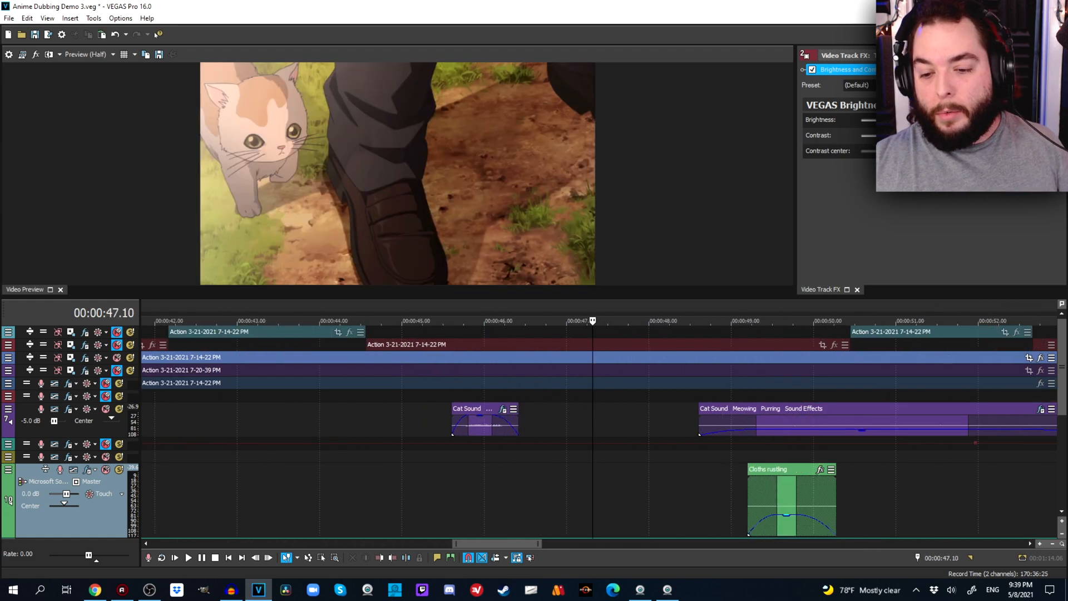
click(788, 501)
scroll(702, 501, up, 3)
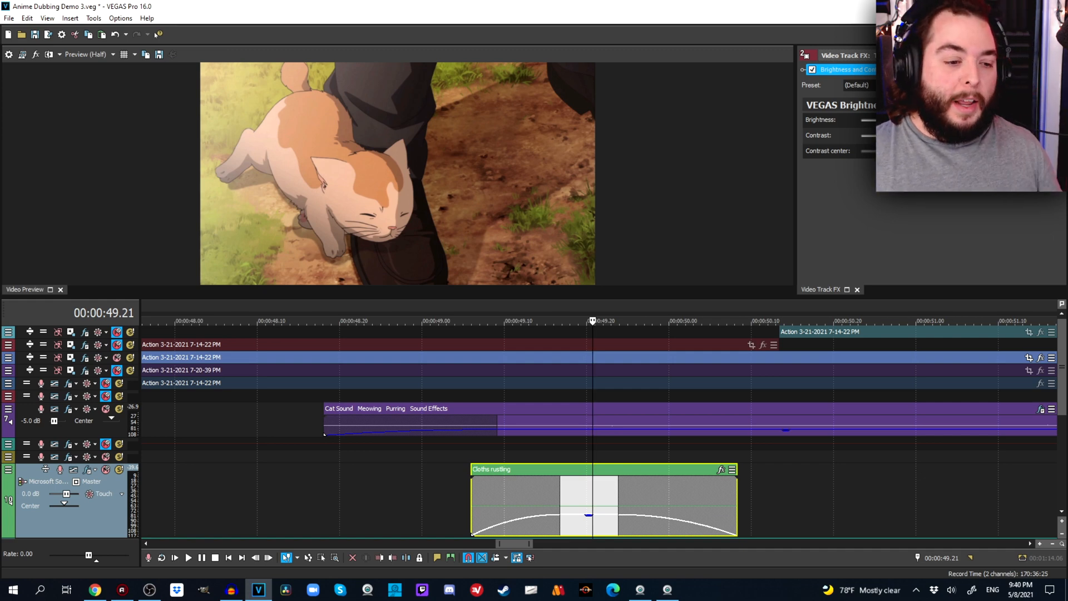
drag(78, 436, 77, 414)
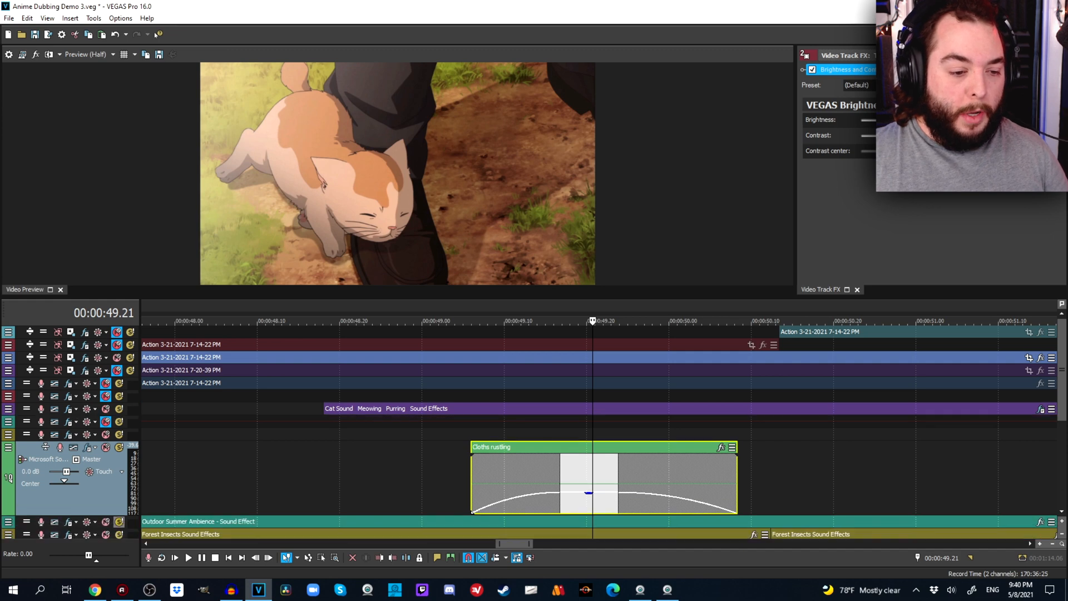
drag(118, 515, 118, 454)
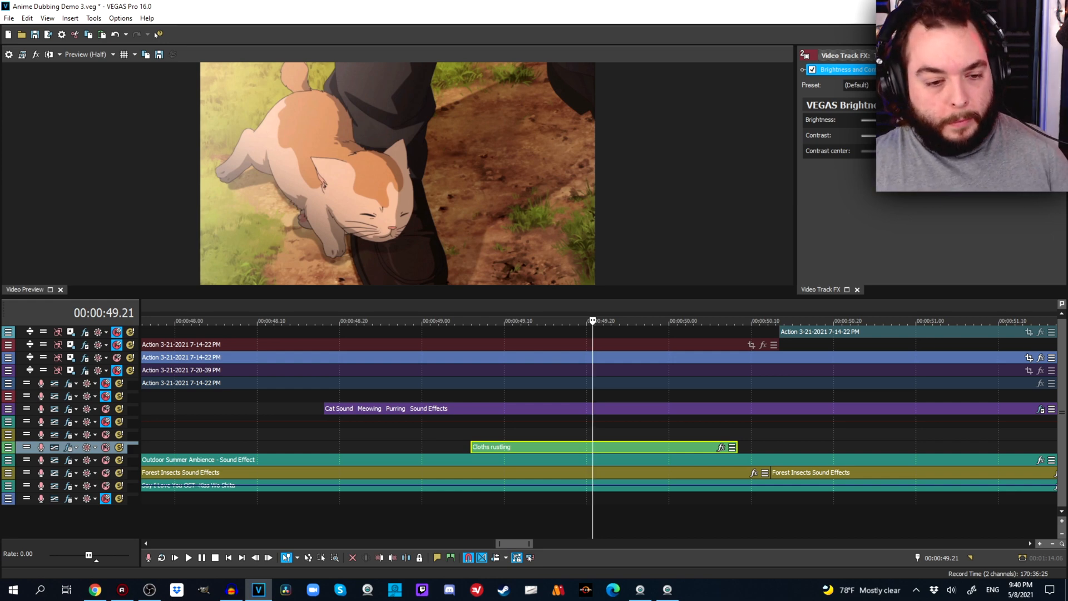
Expand and unmute the Say I love You RAW VO track with the cursor at 00:00:02.16, at the start of its first event.
scroll(598, 428, down, 8)
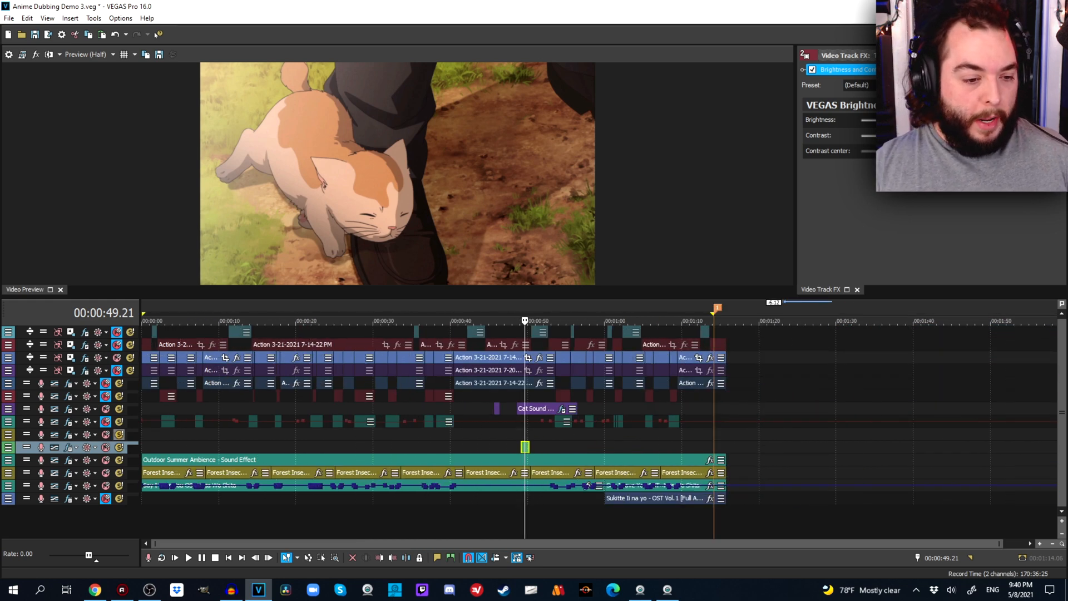
drag(118, 427, 118, 491)
click(162, 497)
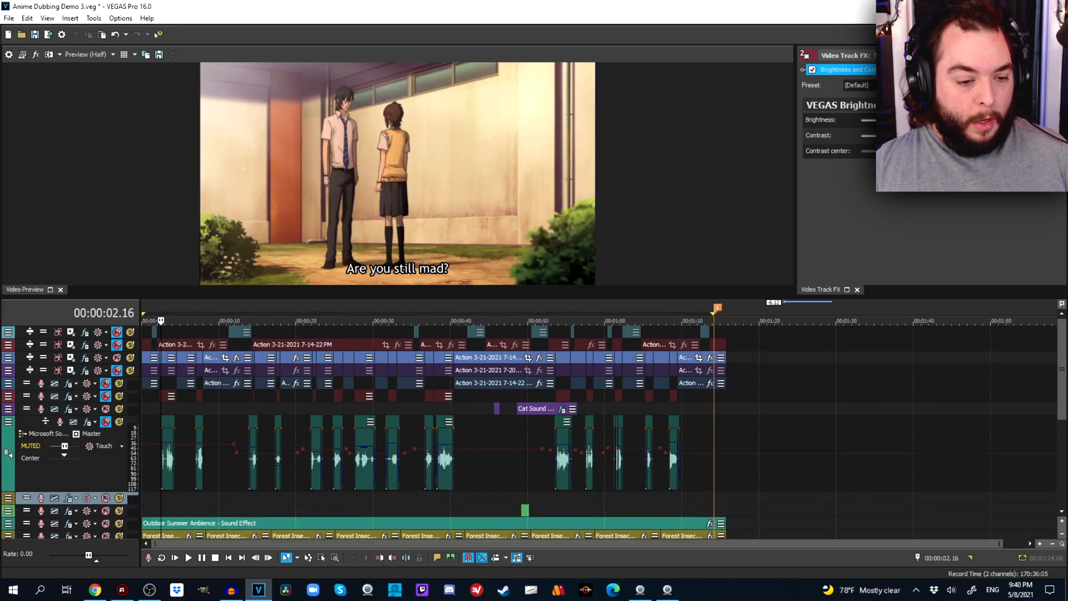
scroll(162, 498, up, 8)
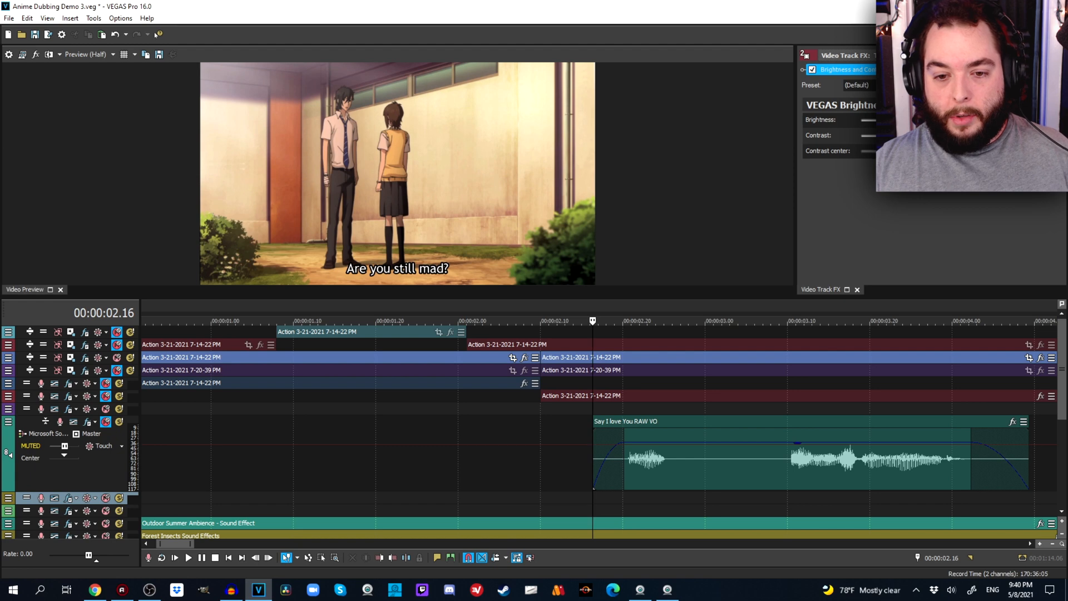
drag(397, 297, 397, 238)
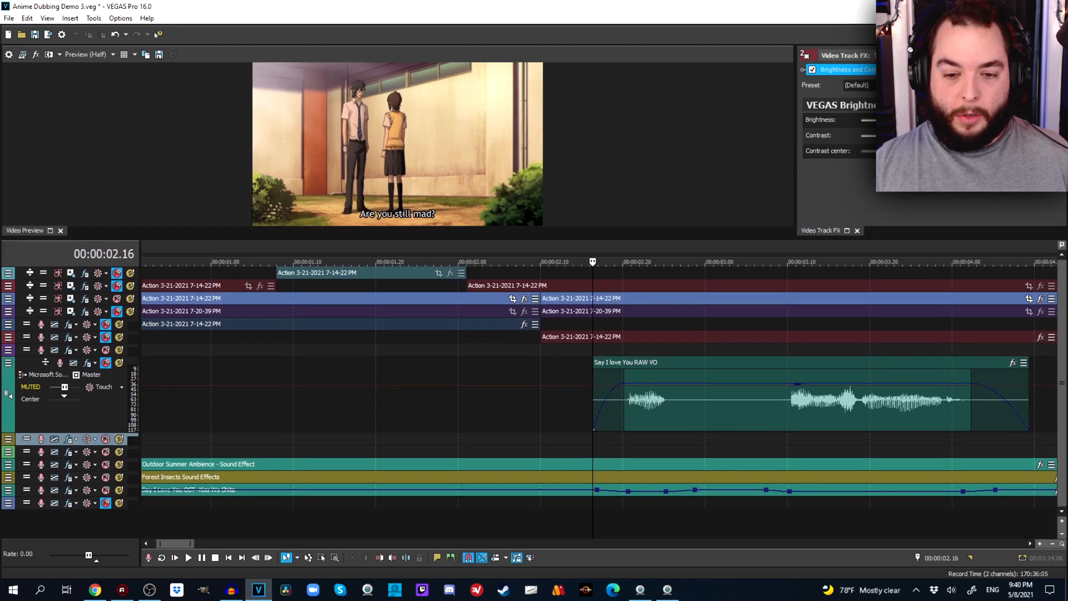
click(106, 362)
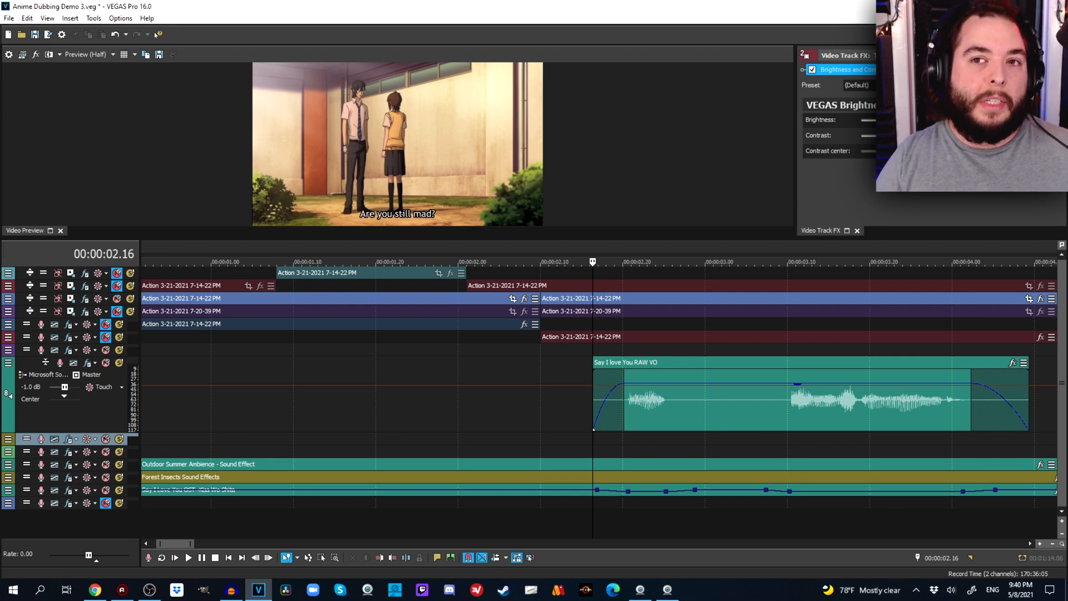
Collapse the Say I love You RAW VO track and expand the empty yellow audio track below it.
scroll(418, 383, down, 2)
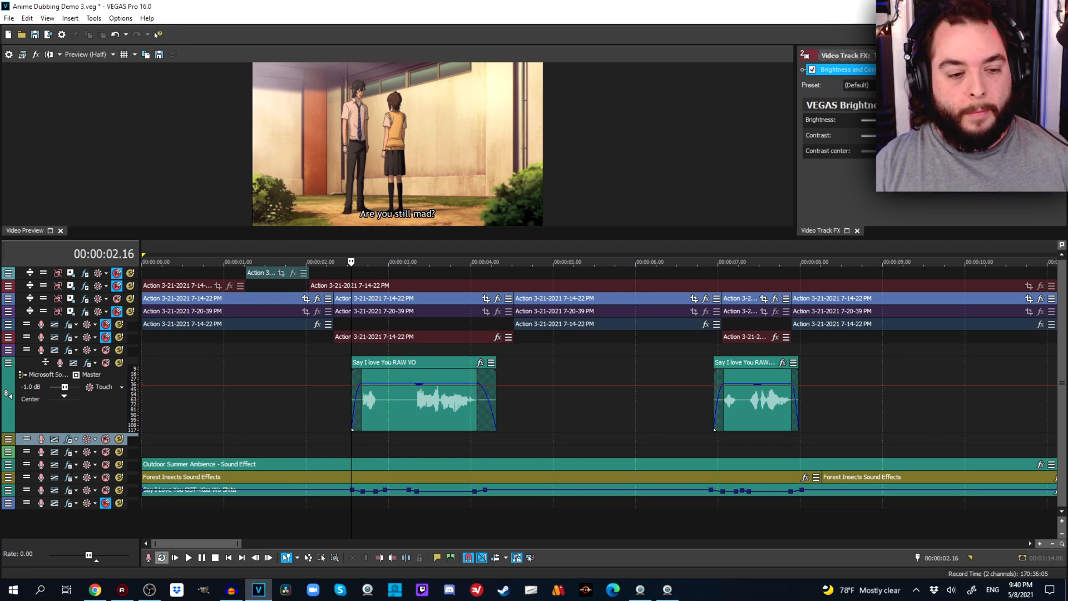
key(grave)
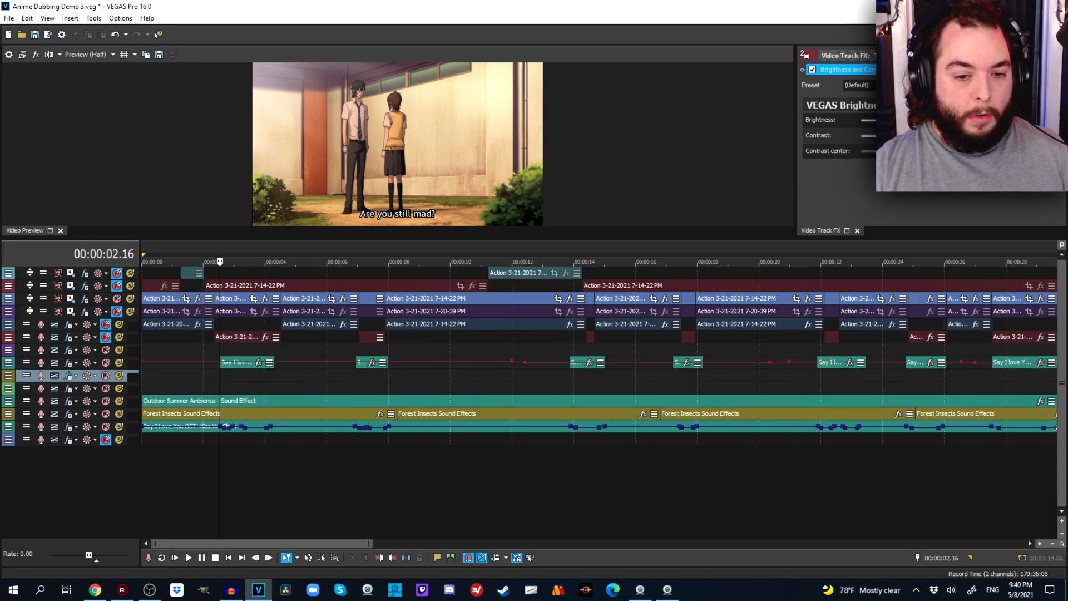
scroll(599, 356, up, 3)
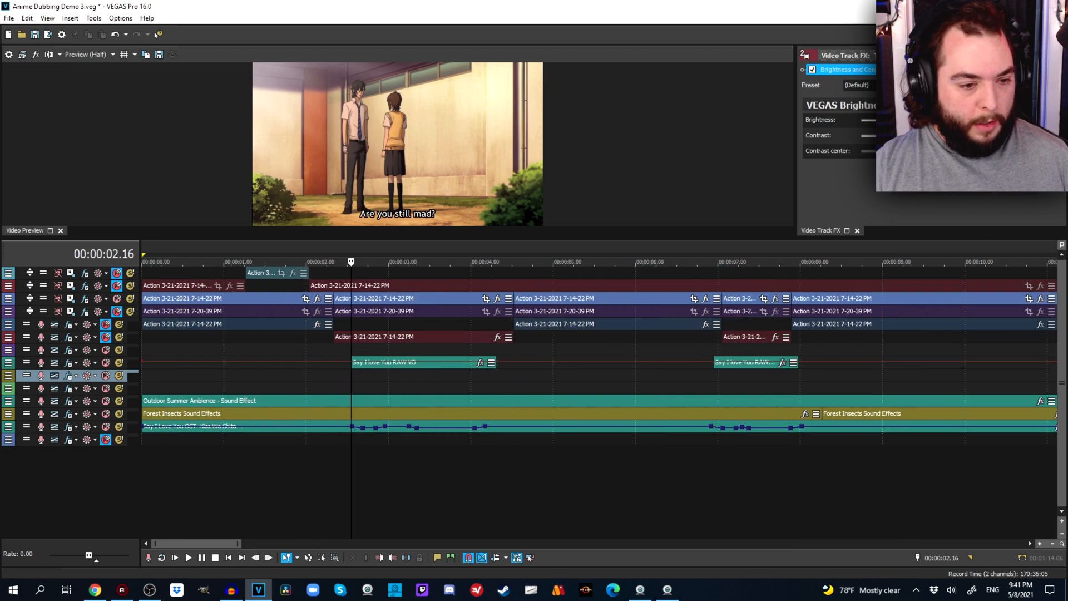
drag(67, 381, 67, 451)
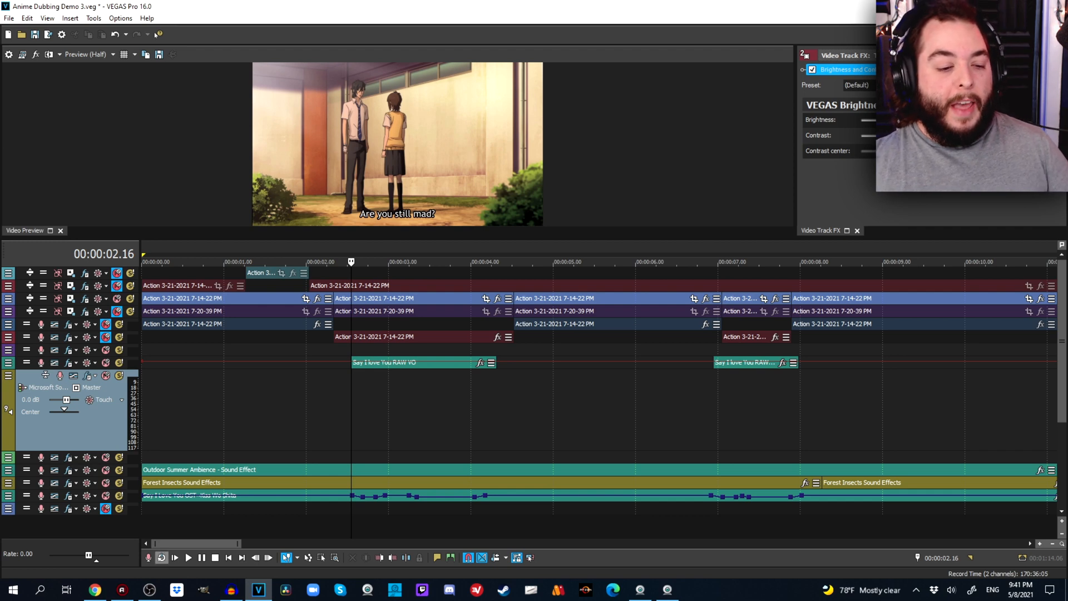
Turn on loop playback and set the loop region around the first RAW VO line, from 00:00:01.08 to 00:00:05.12.
click(161, 557)
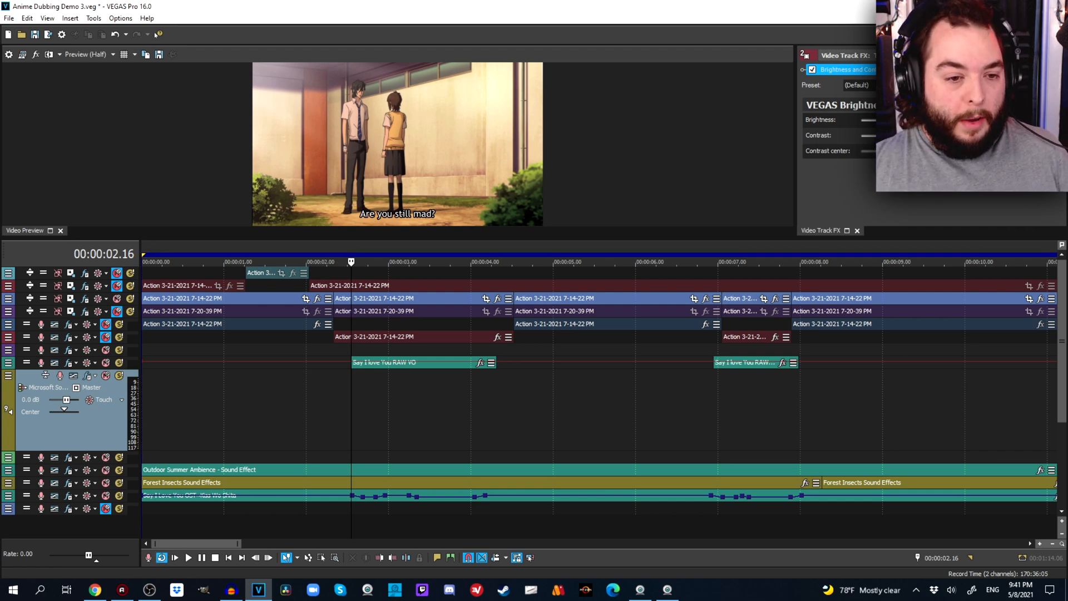
drag(247, 255, 586, 255)
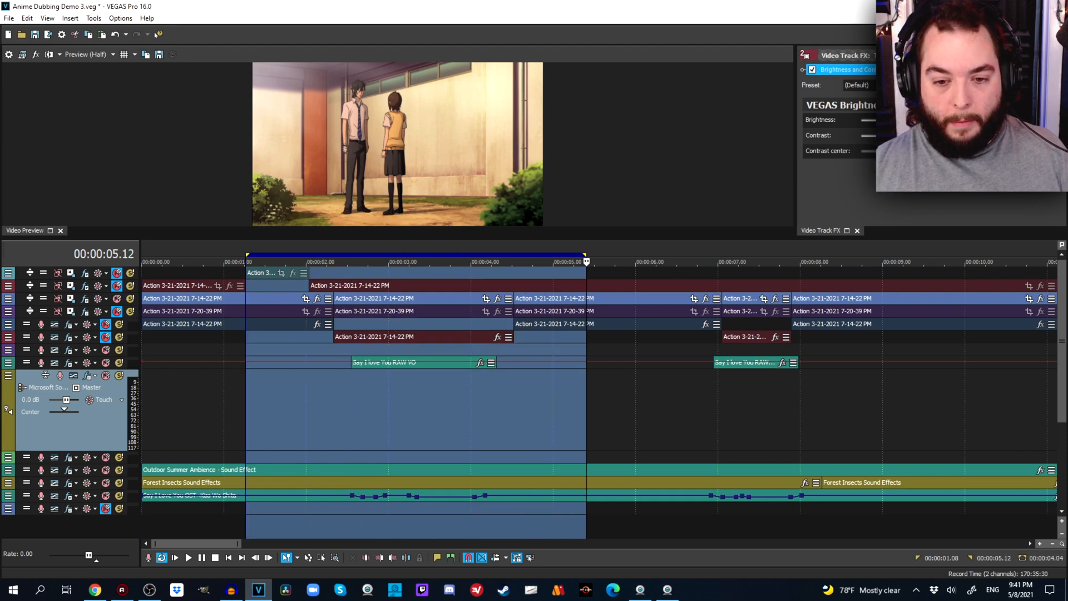
Play the looped section around the first voice line, checking it in a temporarily enlarged preview, and stop playback.
key(space)
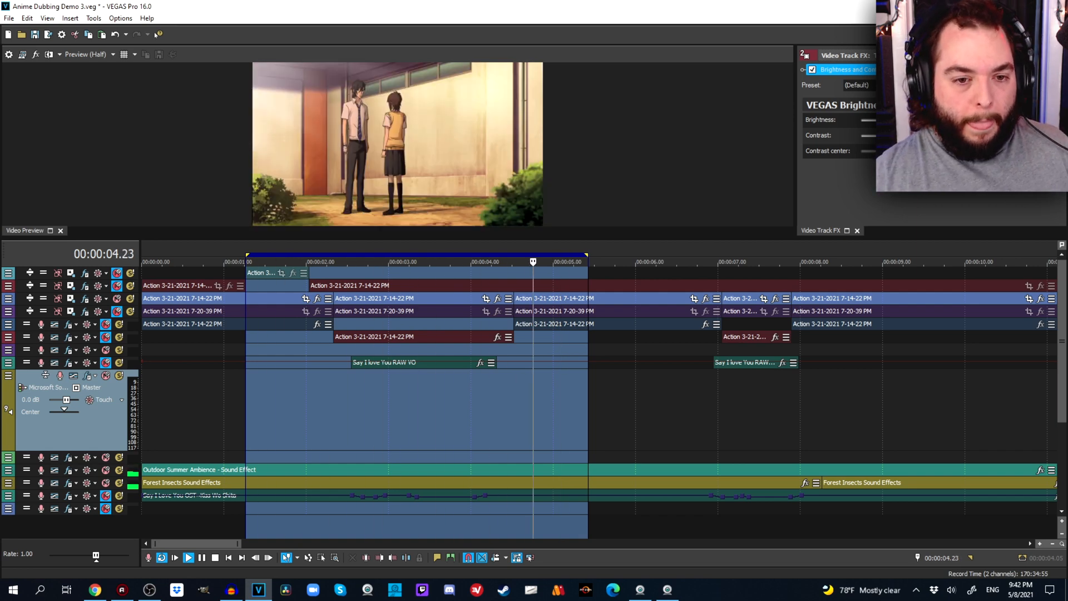
drag(399, 238, 398, 478)
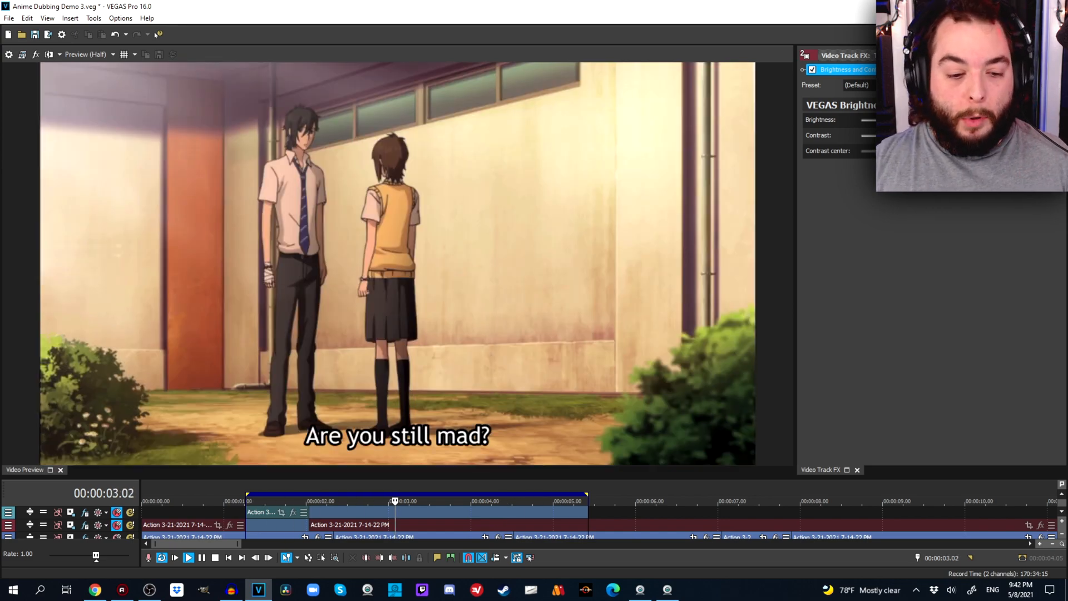
drag(223, 477, 223, 287)
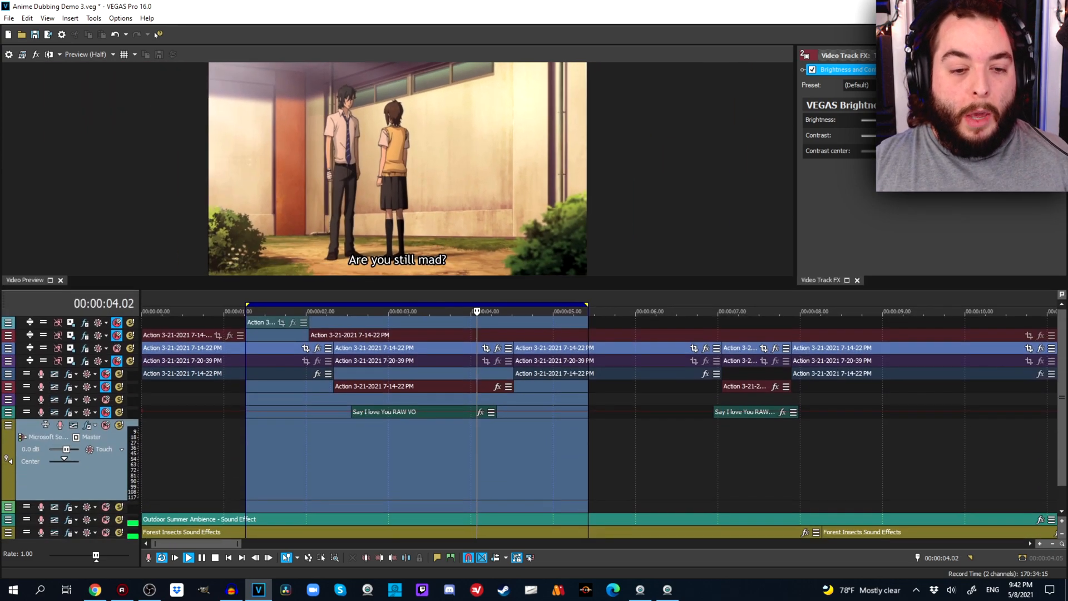
key(space)
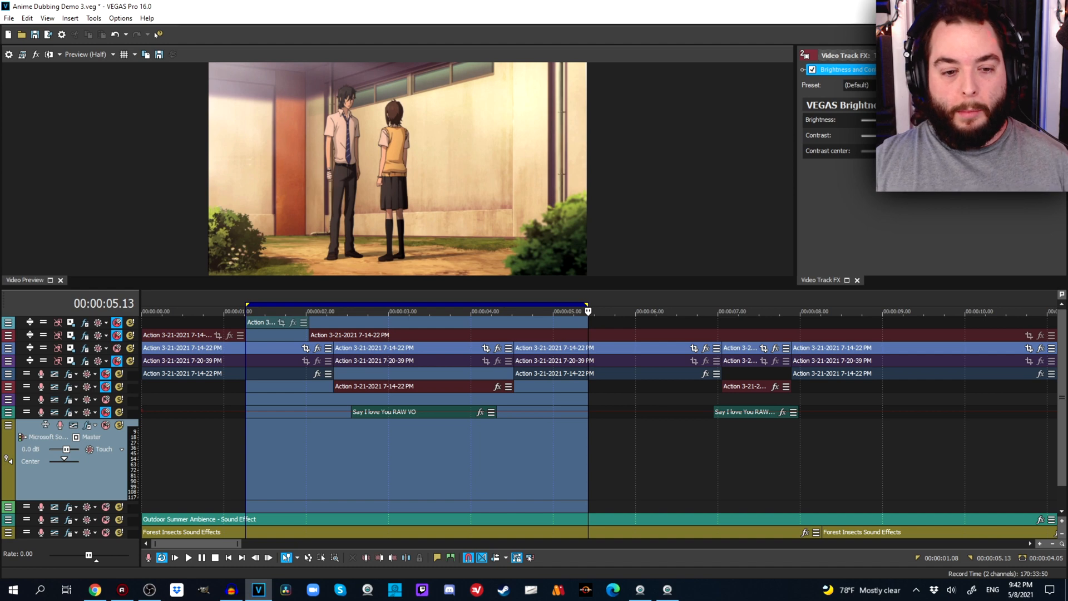
In Event Pan/Crop for the subtitled event at 00:00:03.11, crop the frame to about 637 by 358 around the boy.
click(389, 374)
click(419, 347)
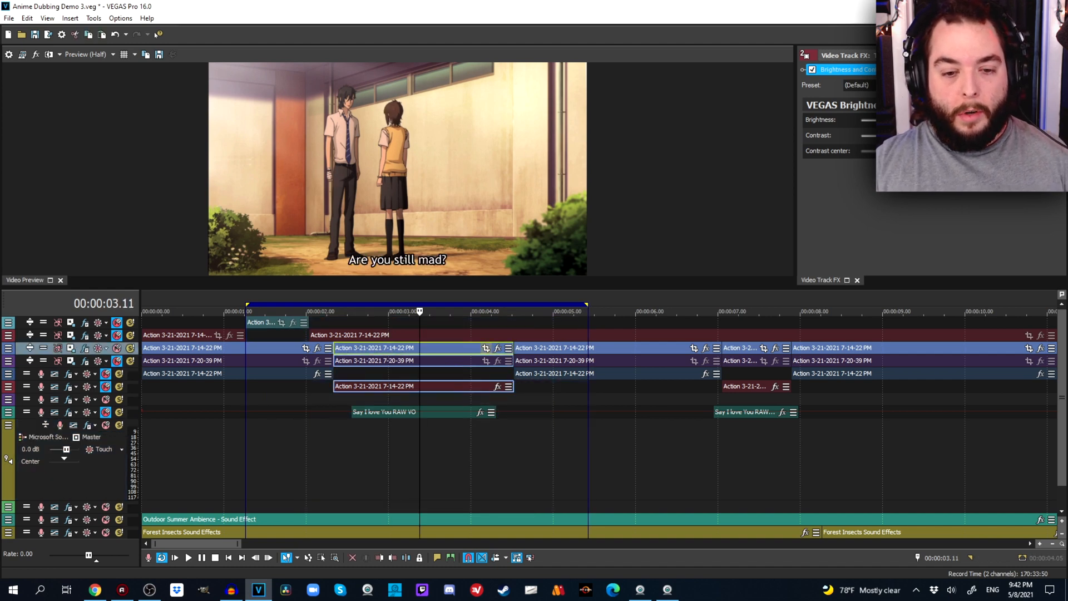
click(486, 348)
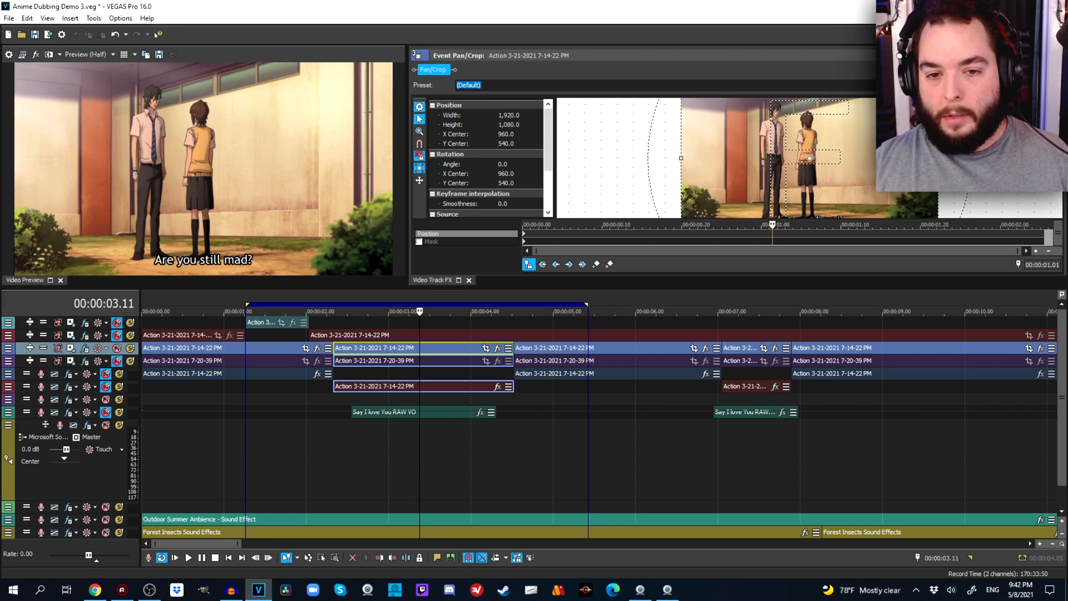
drag(534, 287, 534, 467)
scroll(779, 267, up, 5)
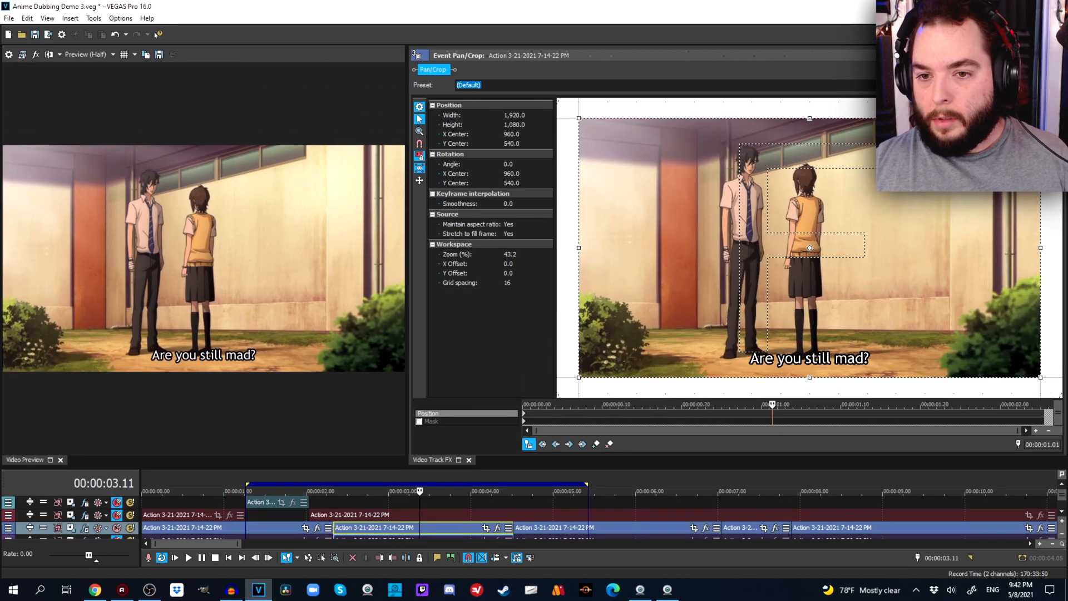
drag(1040, 377, 886, 290)
drag(809, 247, 749, 171)
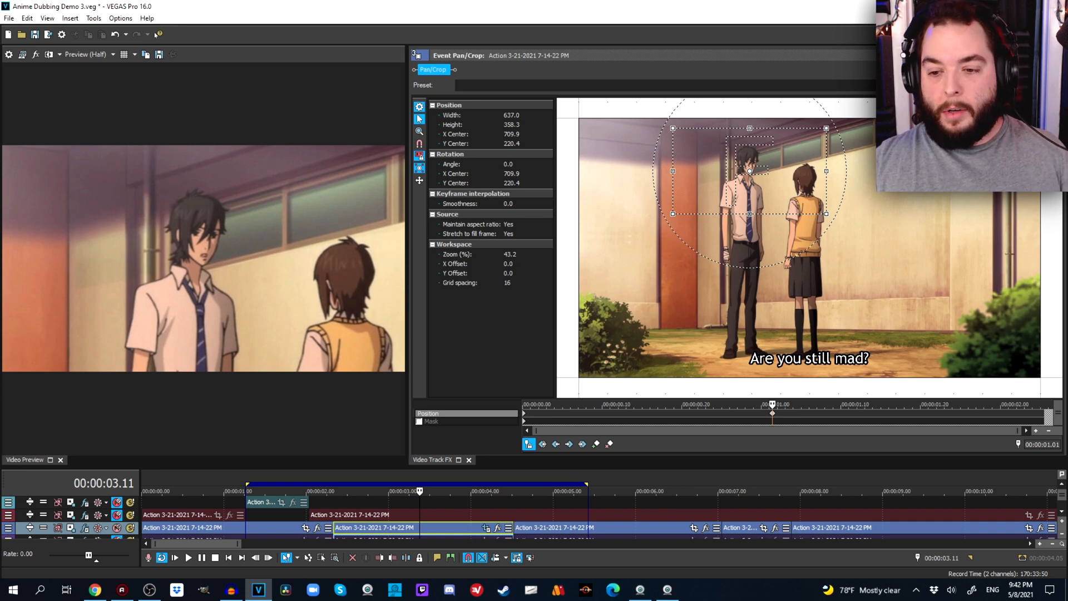
Delete the crop's Position keyframe at 00:00:01.01, close the pan/crop view, and reduce the preview to reveal the tracks.
key(space)
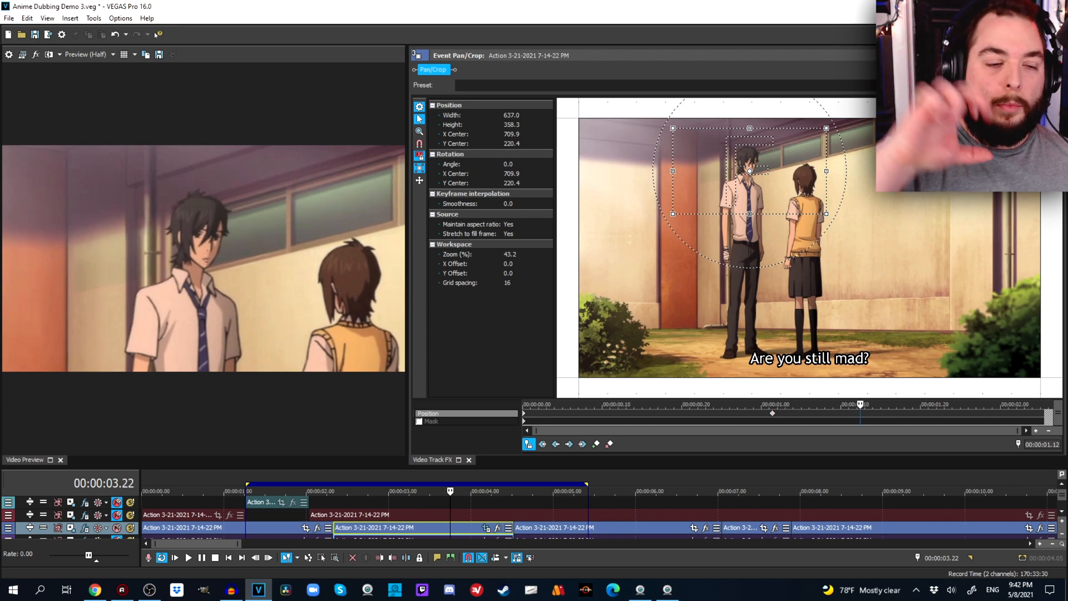
right_click(770, 414)
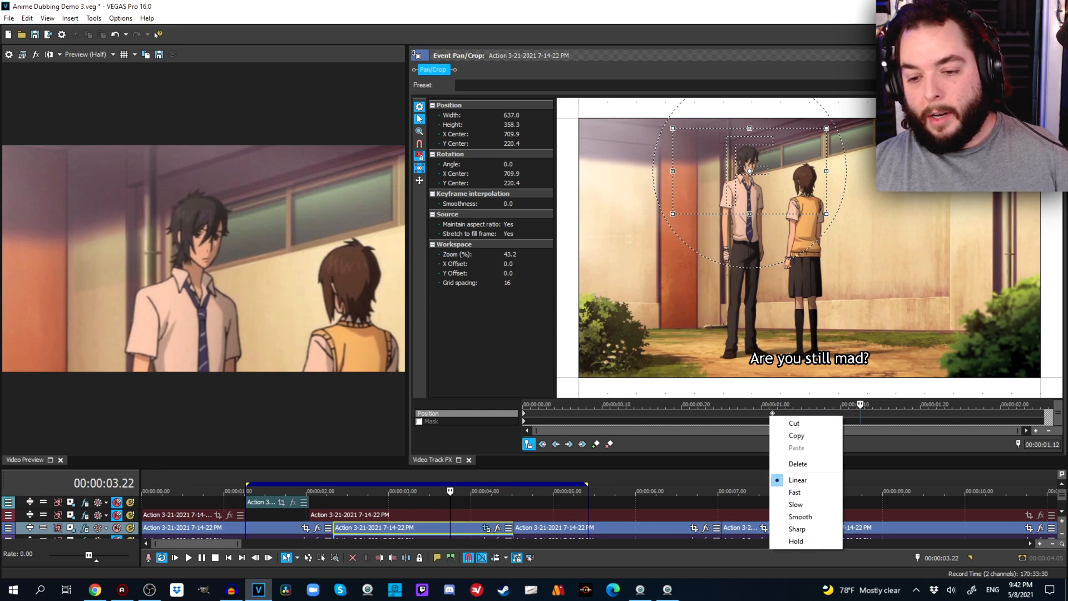
click(799, 435)
right_click(772, 415)
click(801, 463)
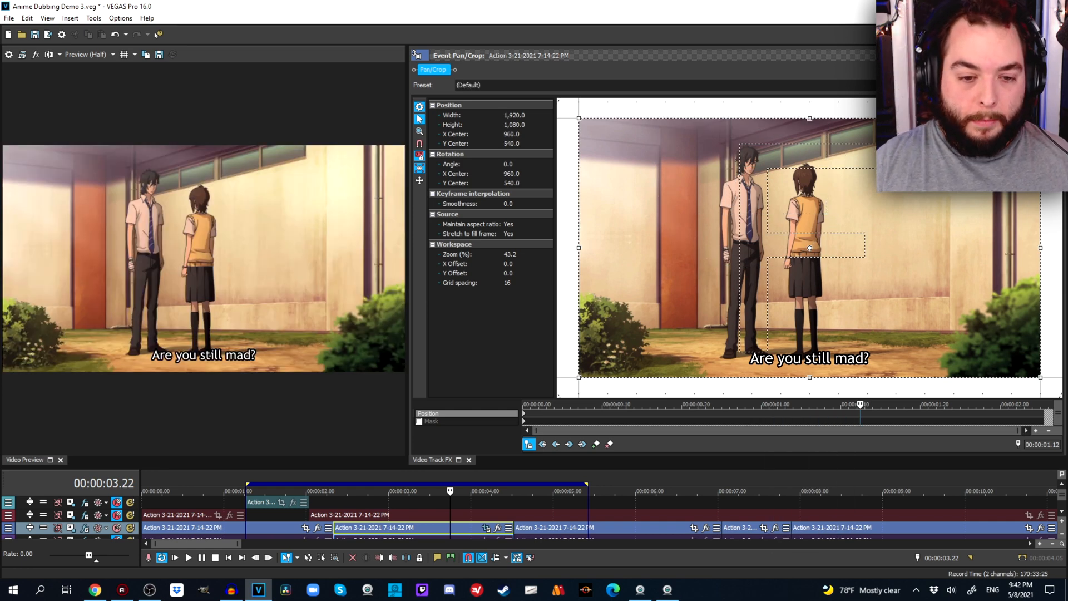
click(469, 460)
drag(471, 467, 470, 271)
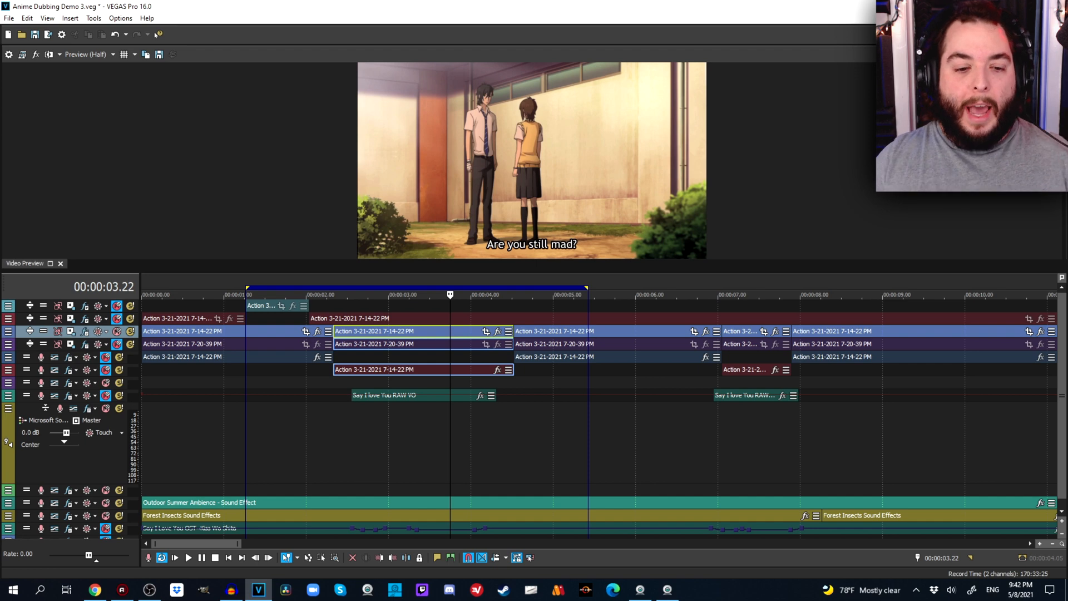
Arm the empty yellow track for recording at 00:00:01.08, accept the Documents recording folder, and set its volume to -3.4 dB.
click(246, 441)
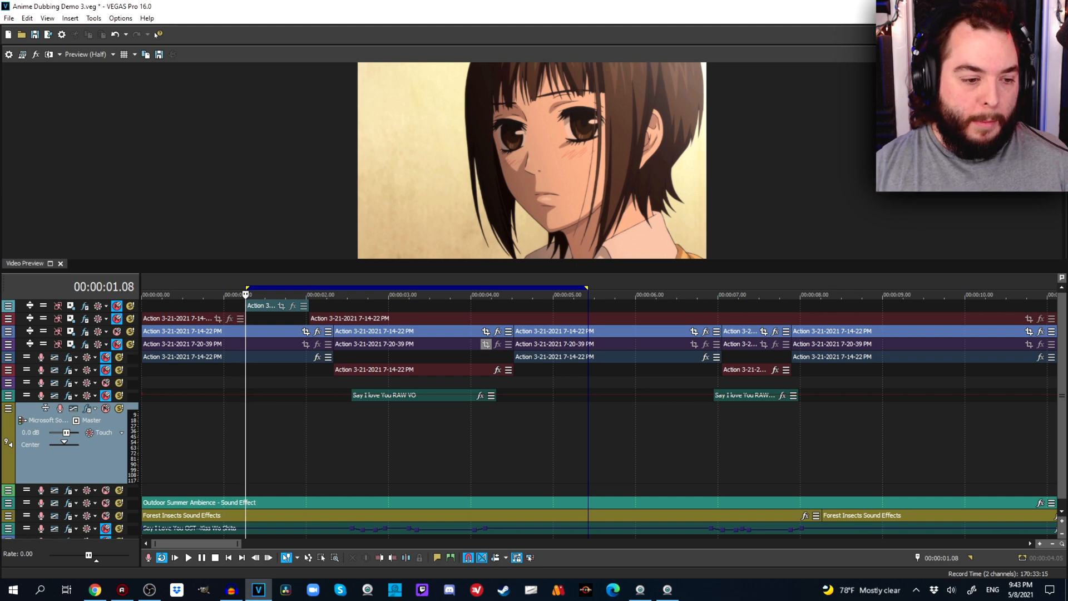
key(ctrl+r)
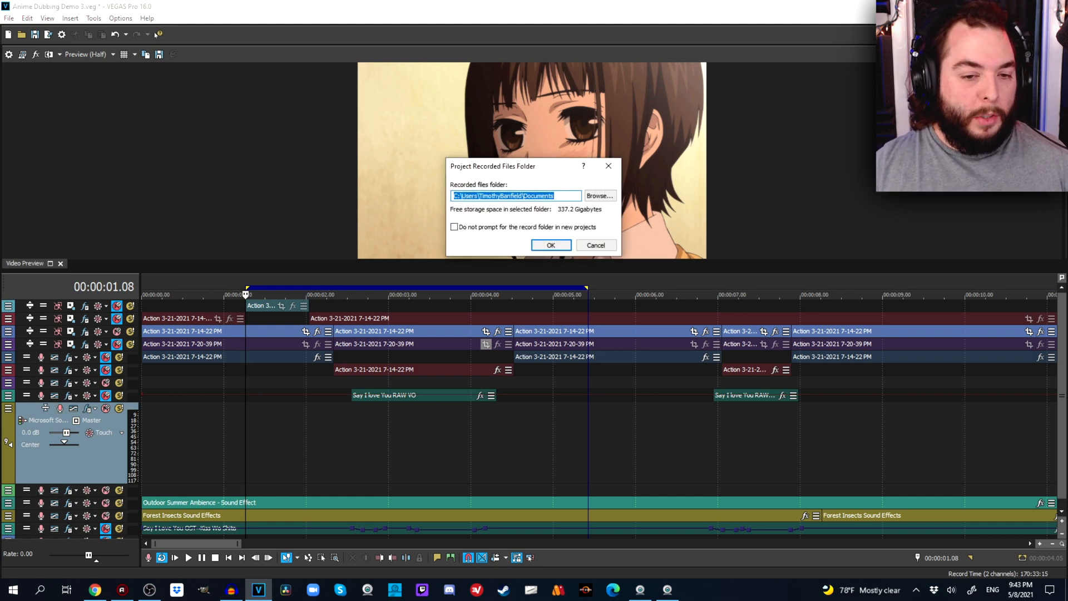
key(Return)
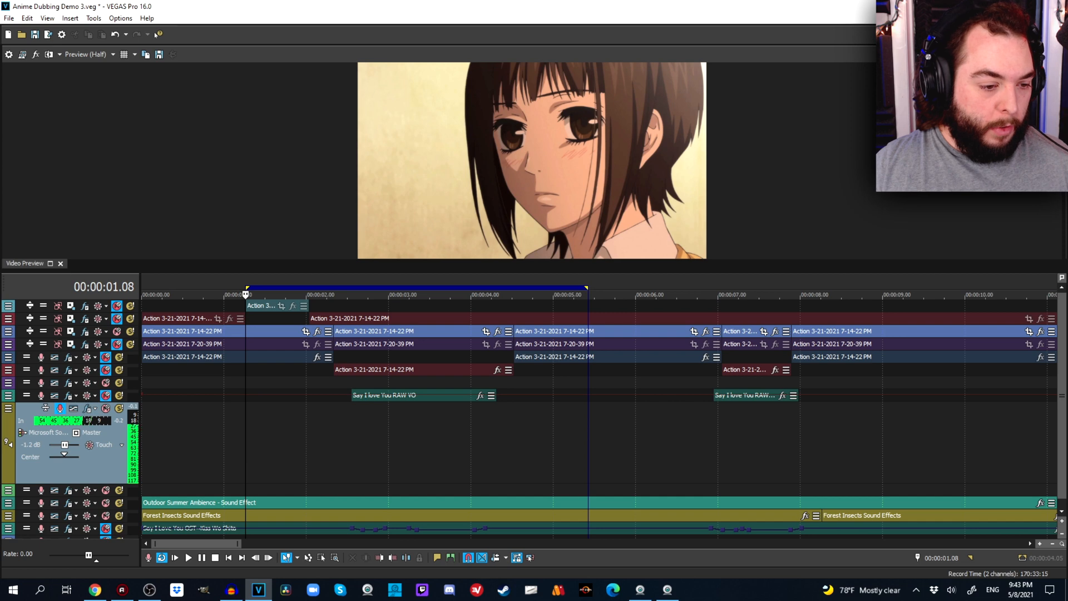
drag(65, 445, 63, 444)
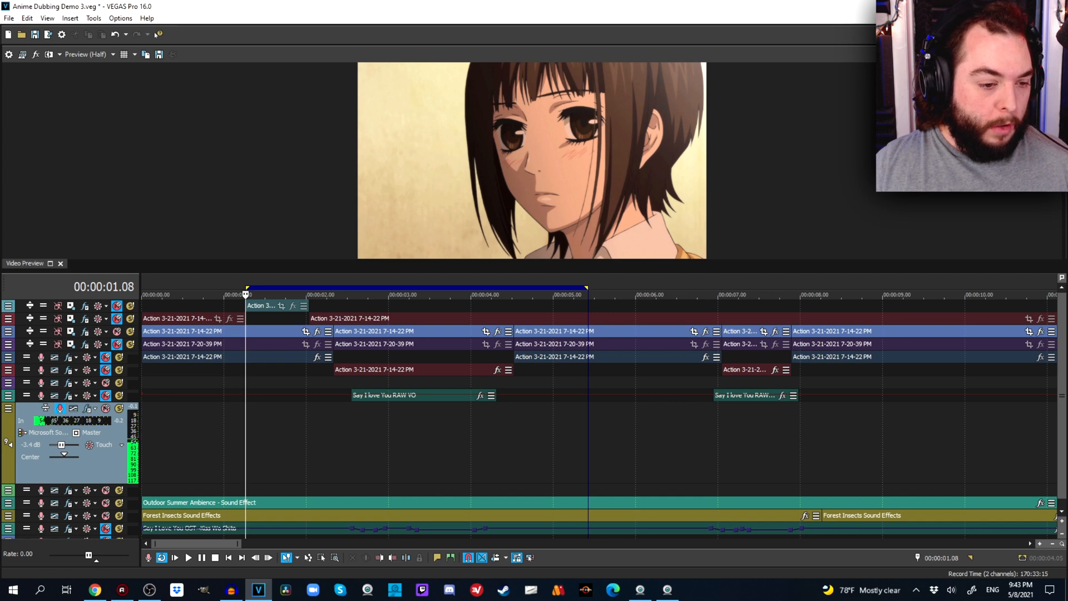
Record looped voice takes on the armed yellow track and keep the recorded file Track 9 - 1.wav.
drag(105, 483, 104, 414)
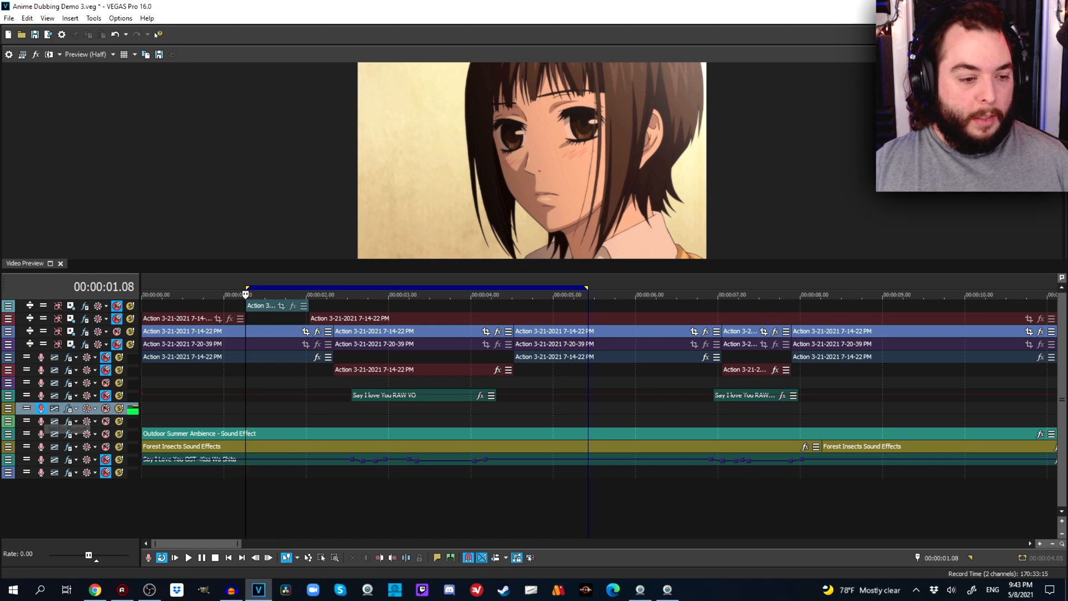
drag(43, 414, 44, 463)
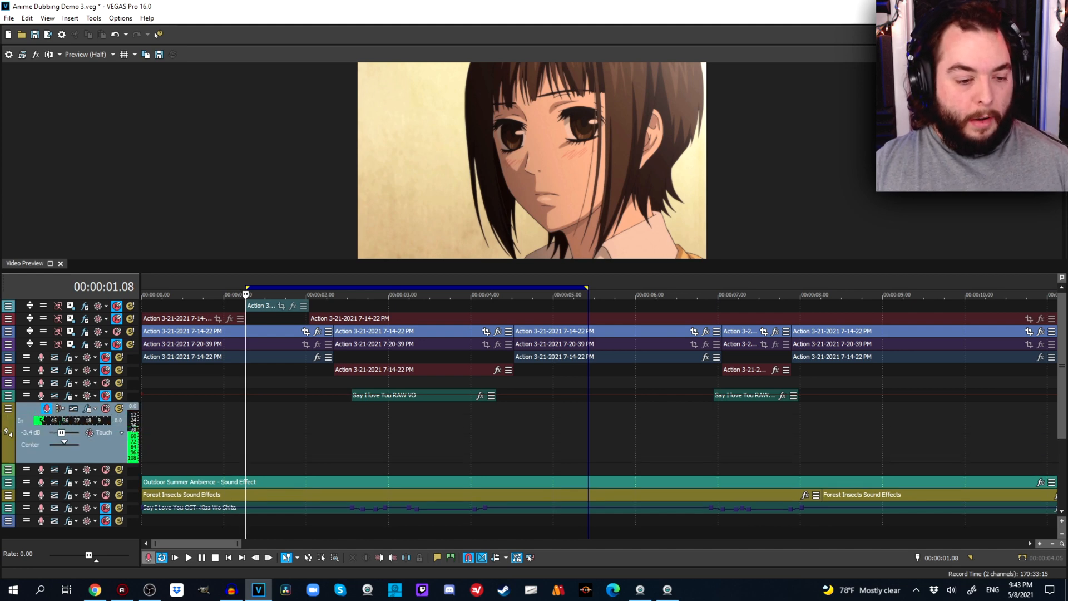
click(148, 557)
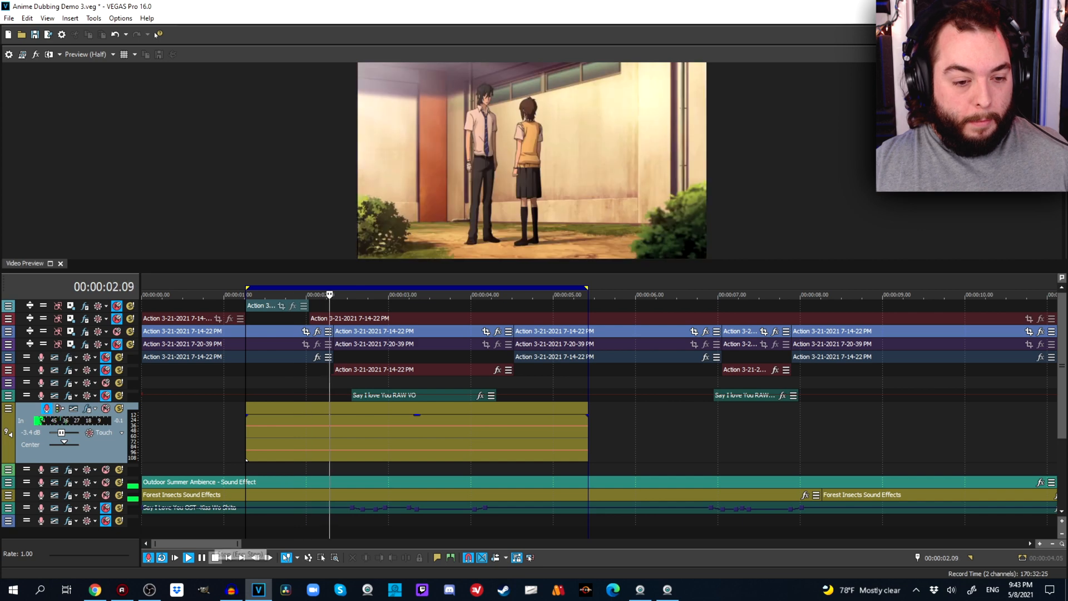
click(215, 557)
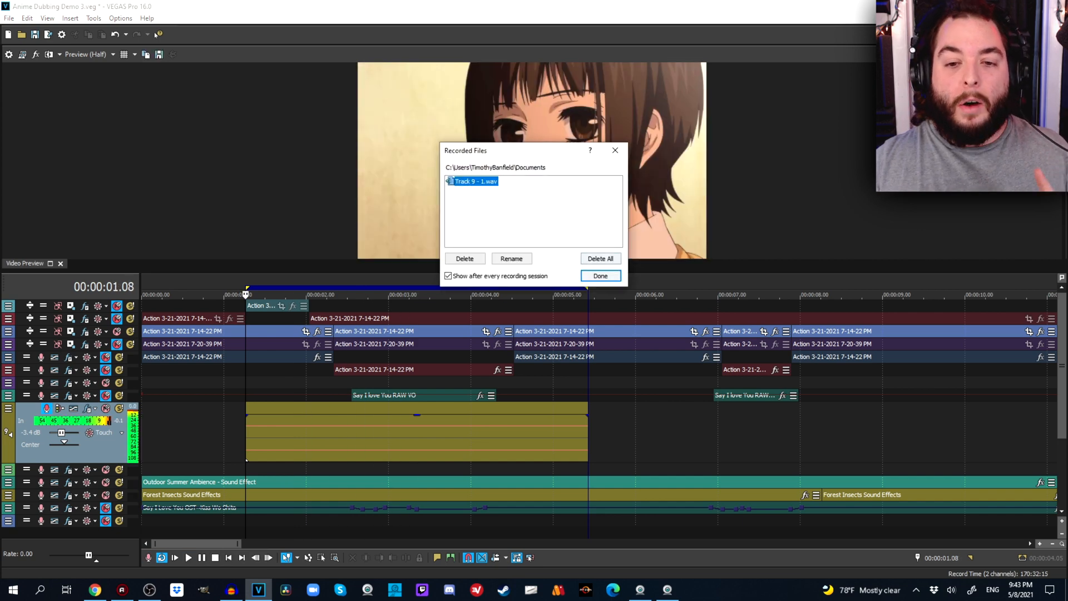
click(601, 276)
Extend the recorded event backwards to expose all five takes and align its start with 00:00:01.08.
scroll(601, 412, down, 5)
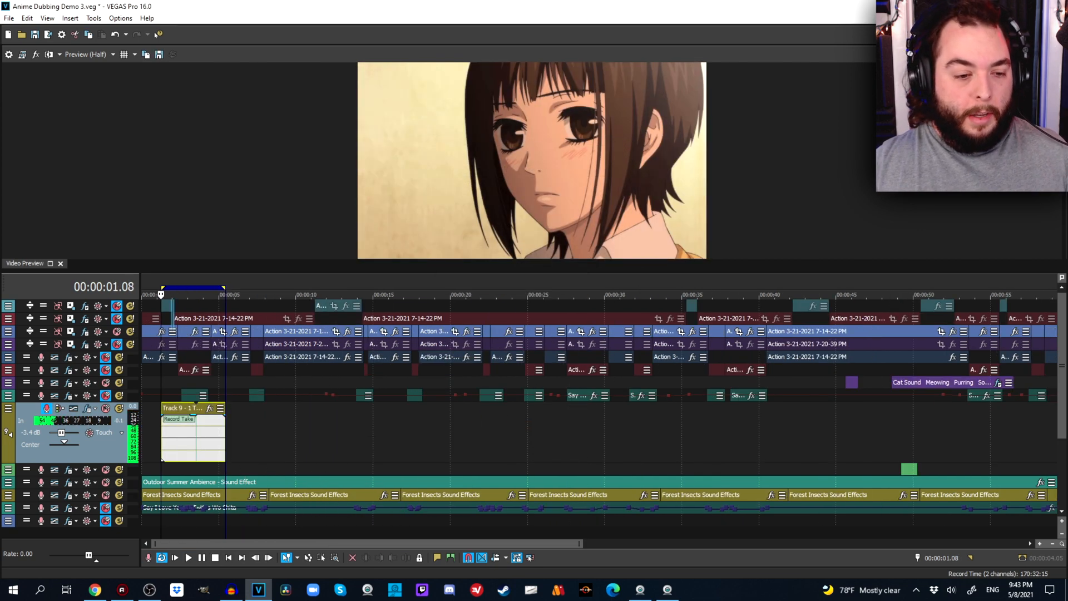
drag(173, 439, 531, 461)
drag(601, 439, 226, 440)
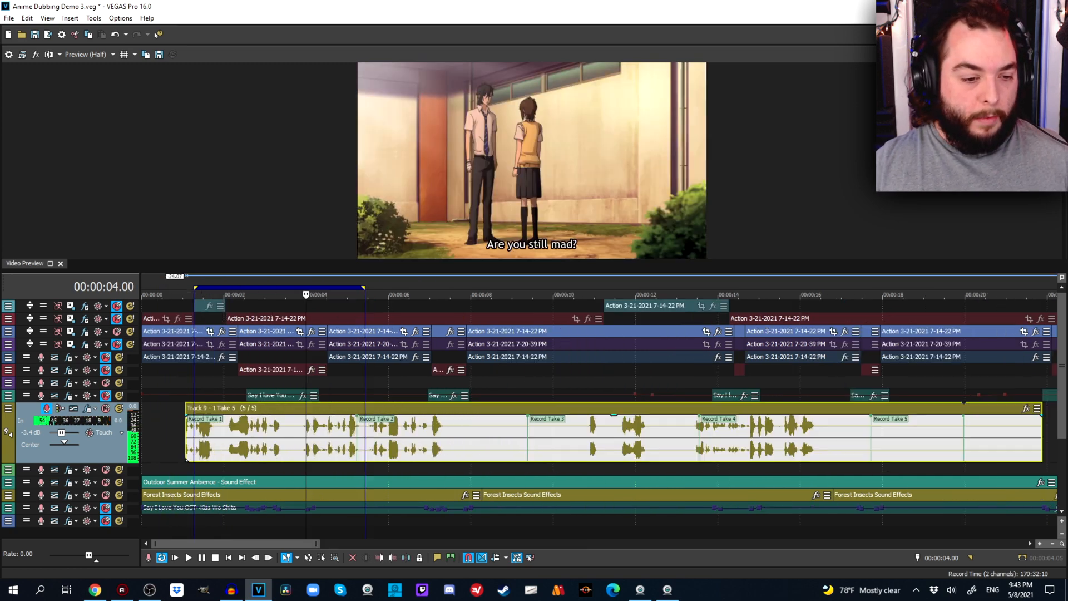
scroll(255, 440, up, 1)
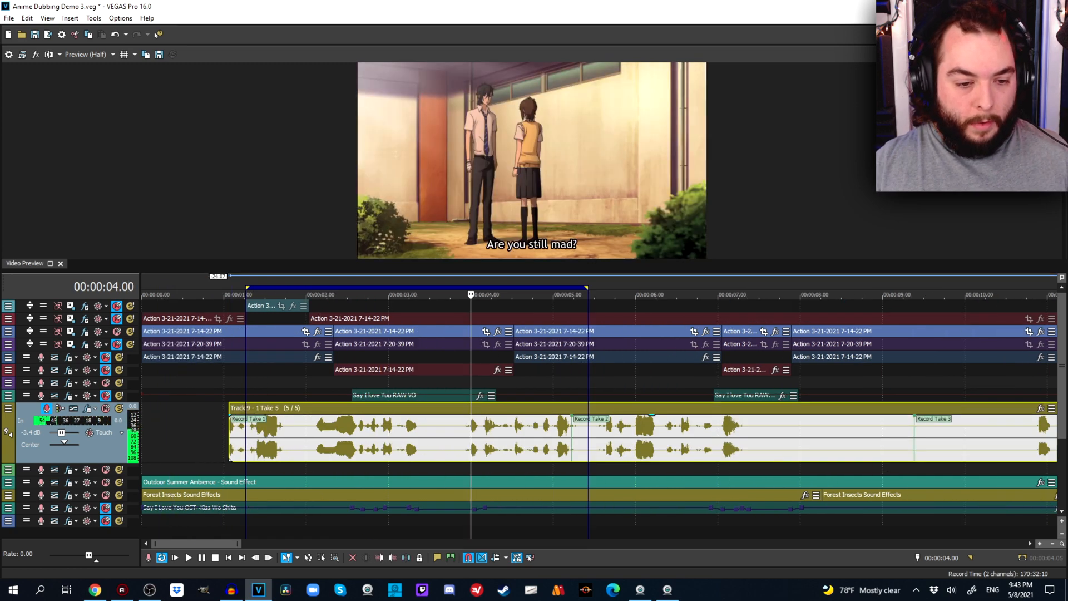
drag(256, 439, 274, 439)
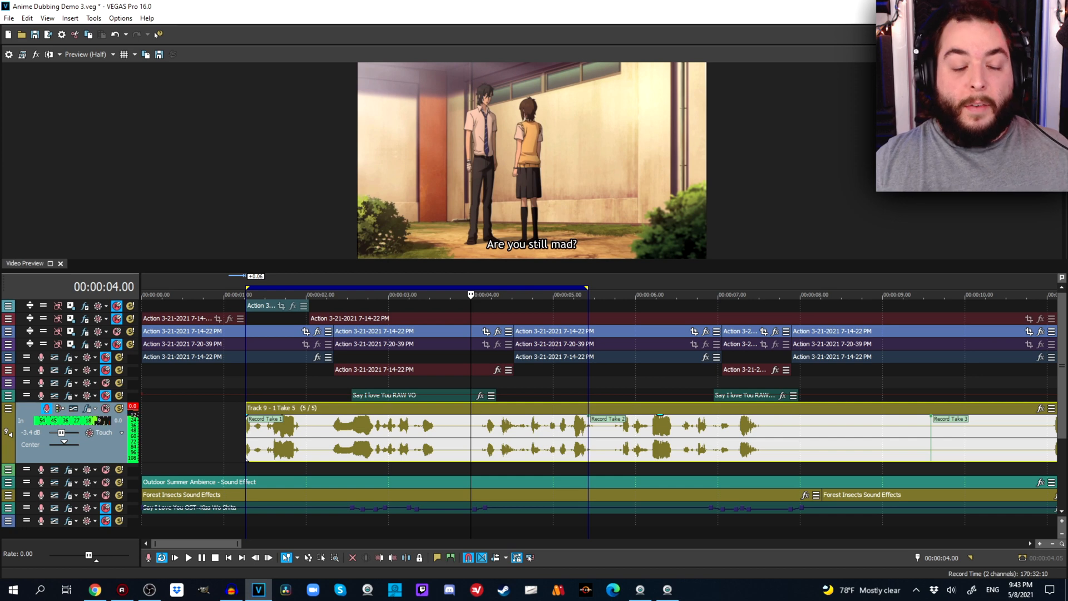
Trim off Record Takes 1 and 2 and the silence before Take 3's line, and add a short fade-in.
scroll(599, 412, down, 5)
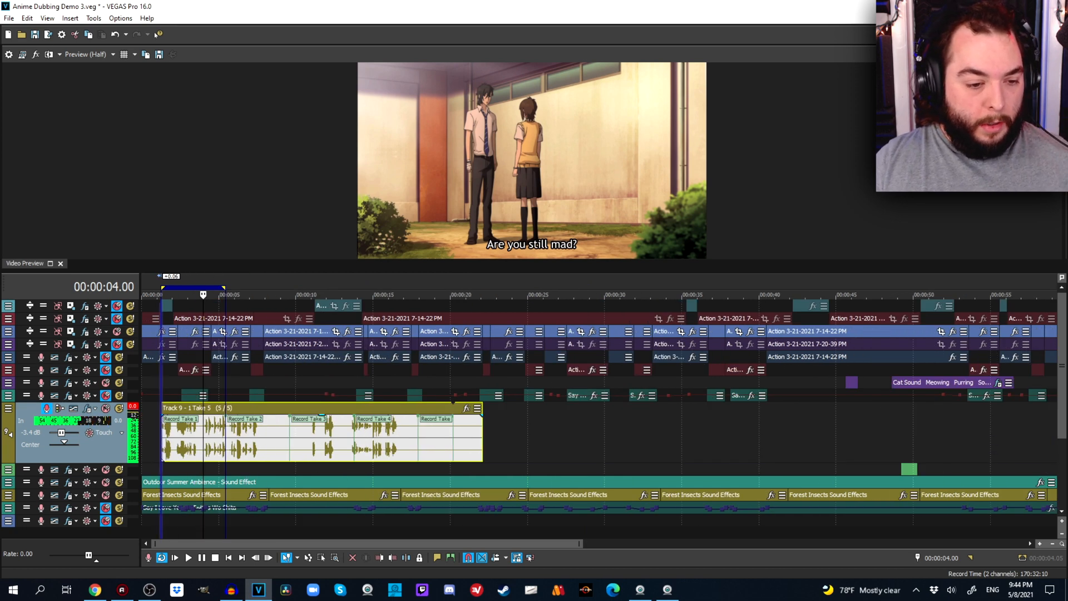
mouse_move(162, 459)
mouse_down()
mouse_move(288, 460)
mouse_move(162, 460)
mouse_up()
scroll(162, 459, up, 8)
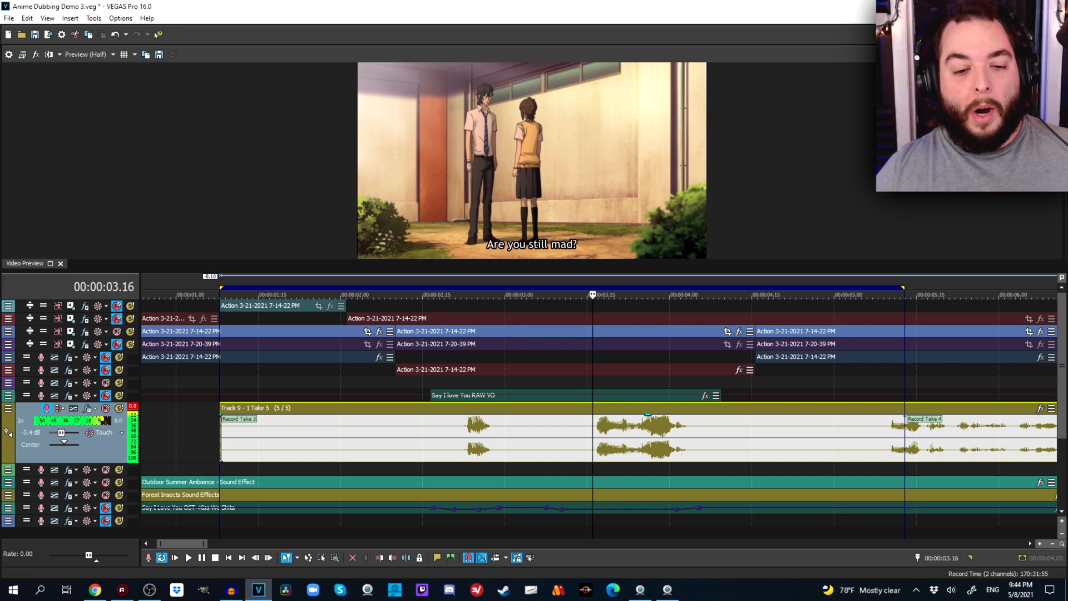
drag(221, 417, 443, 460)
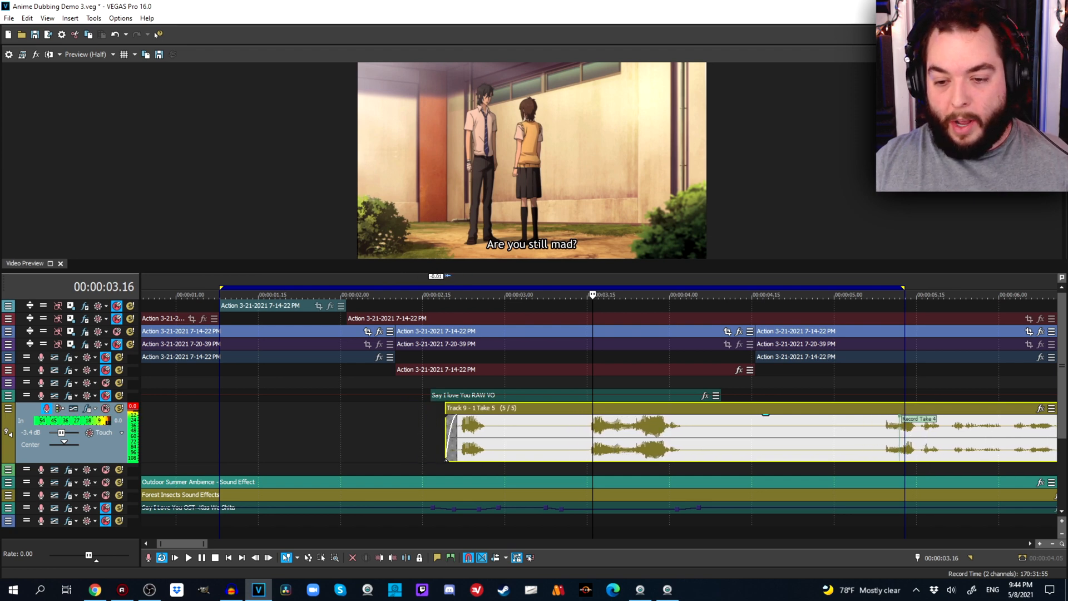
Trim the take's end to match the end of the first Say I love You RAW VO event and add a fade-out.
scroll(443, 460, down, 5)
drag(565, 436, 274, 436)
click(266, 436)
scroll(265, 436, up, 5)
scroll(599, 423, up, 1)
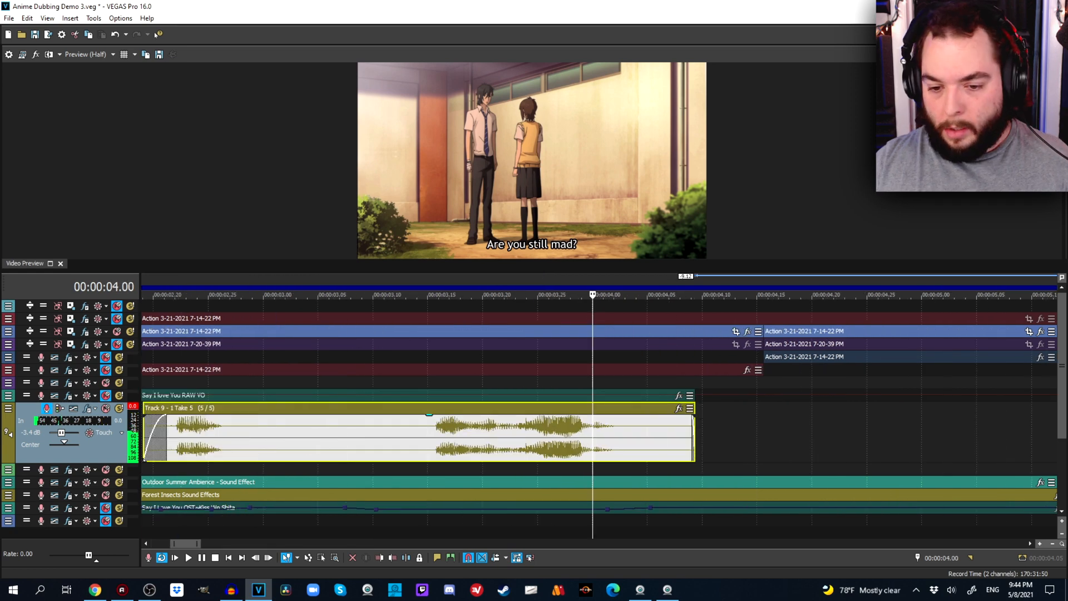
drag(693, 417, 616, 418)
scroll(616, 418, down, 5)
scroll(360, 459, up, 5)
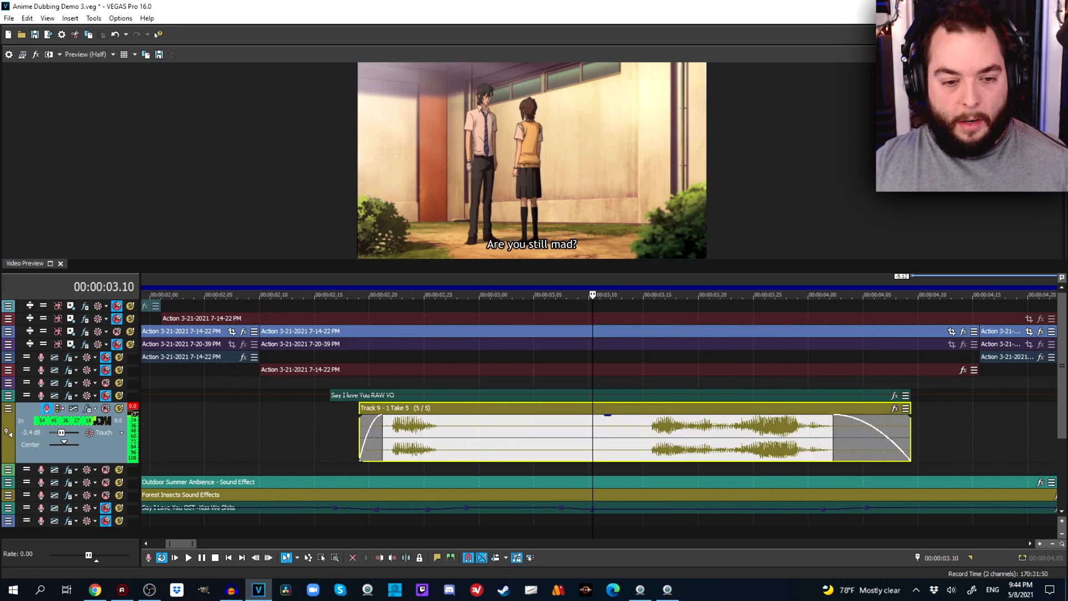
Locate where the line should begin in the picture and move the trimmed take to start at 00:00:02.16.
click(390, 383)
click(382, 344)
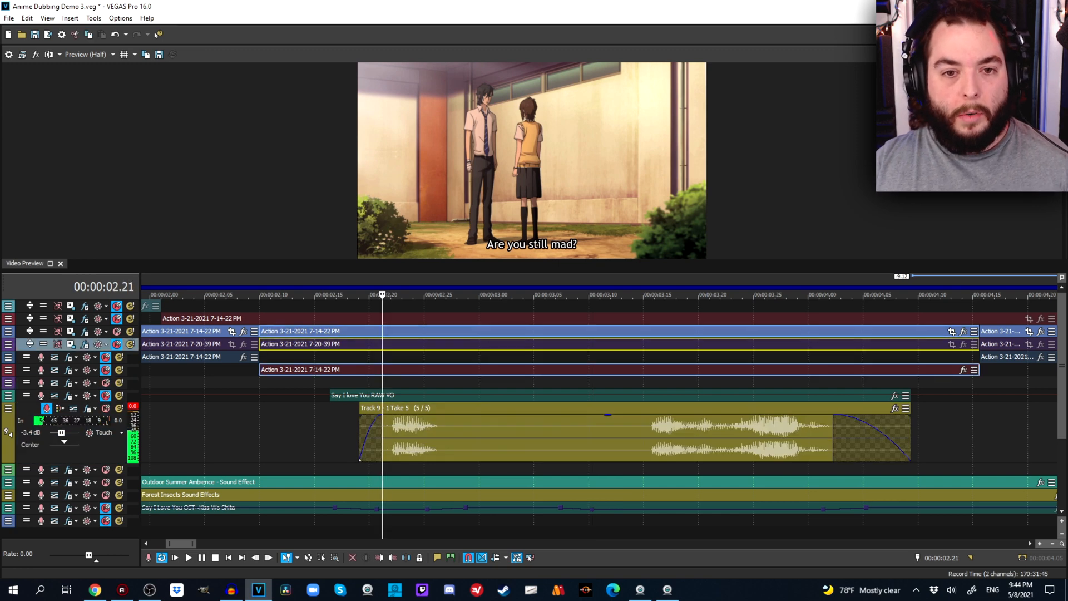
click(380, 288)
drag(380, 294, 267, 294)
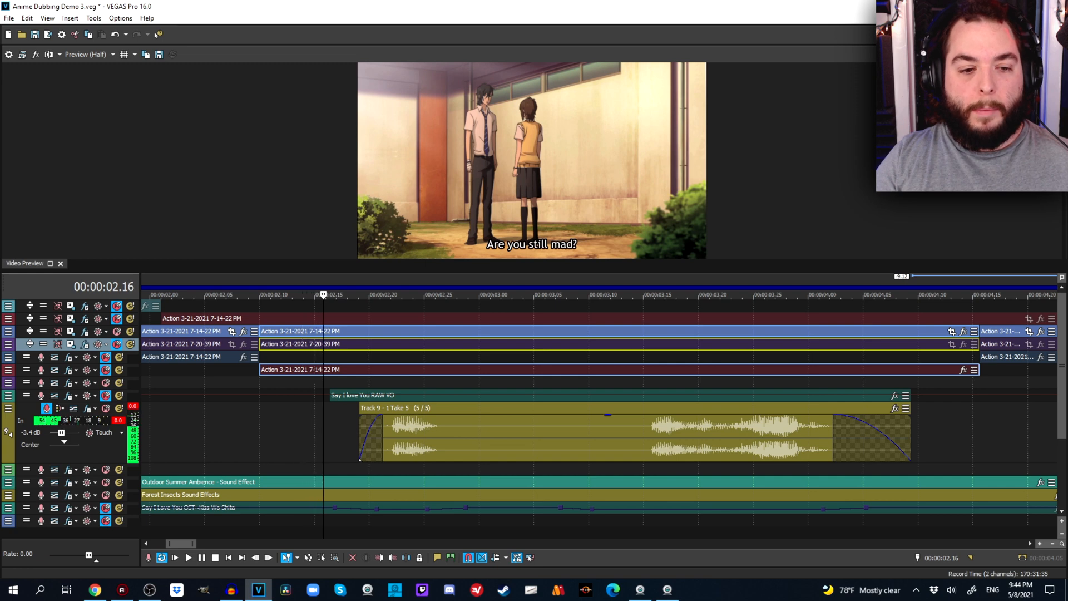
drag(360, 459, 308, 458)
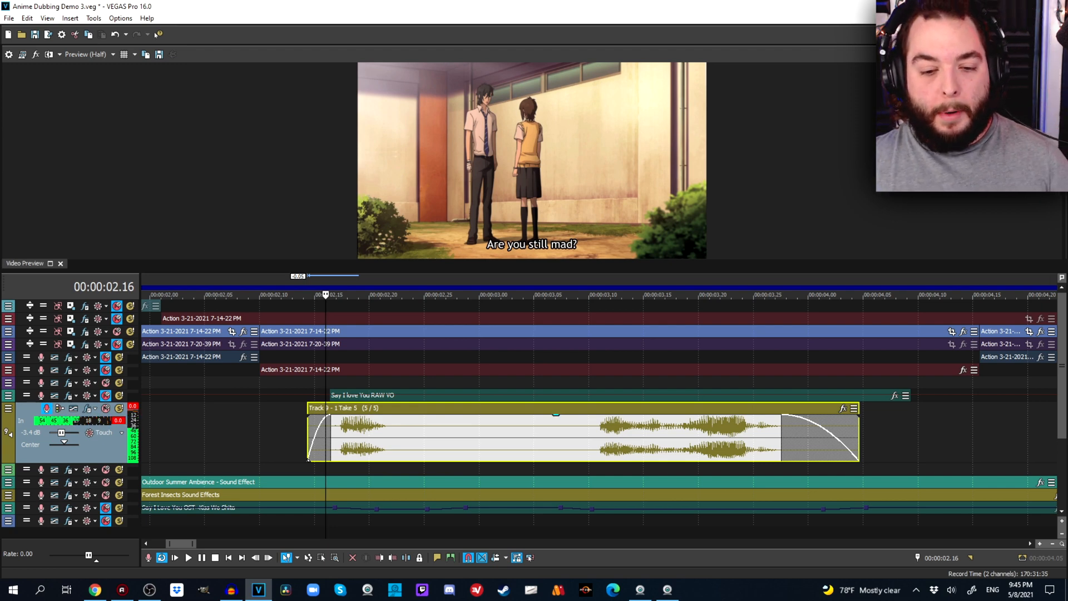
drag(309, 457, 327, 459)
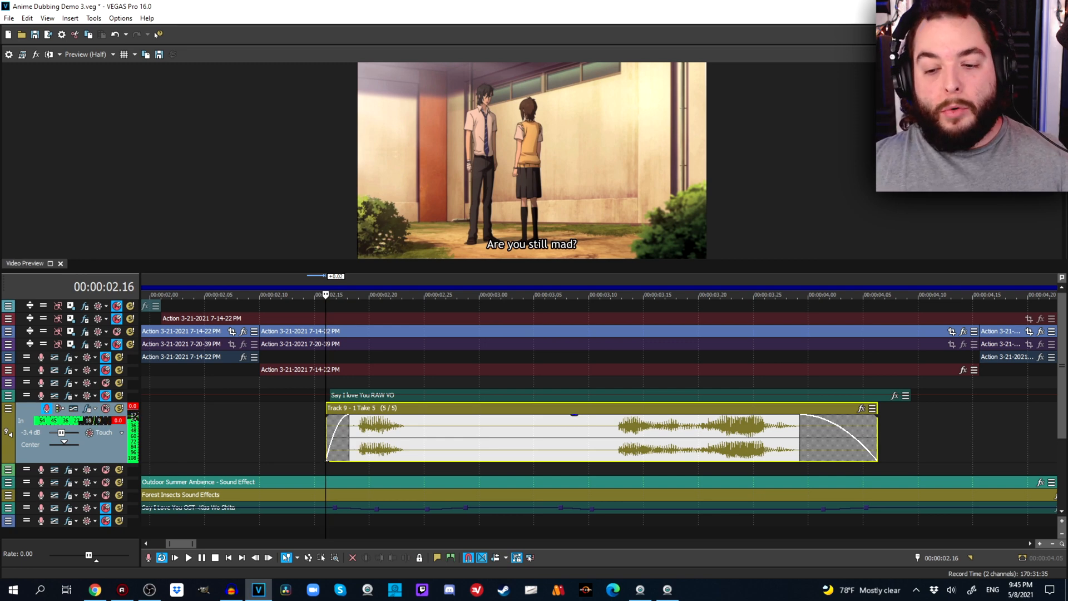
Check the line's ending against the picture at 00:00:04.00 and select the trimmed take at 00:00:03.07.
click(771, 357)
click(811, 357)
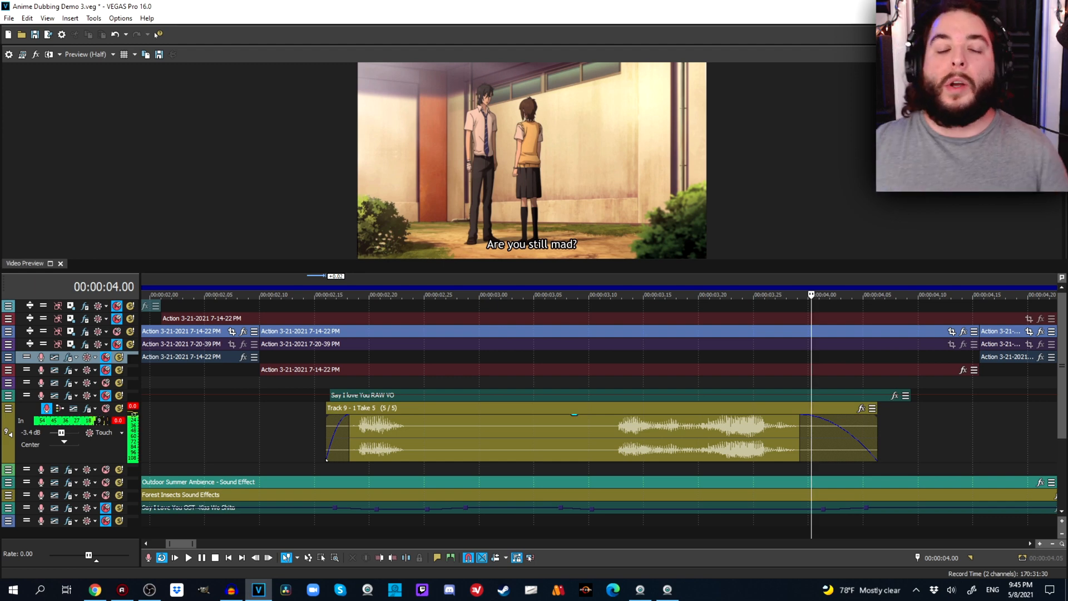
scroll(598, 411, down, 9)
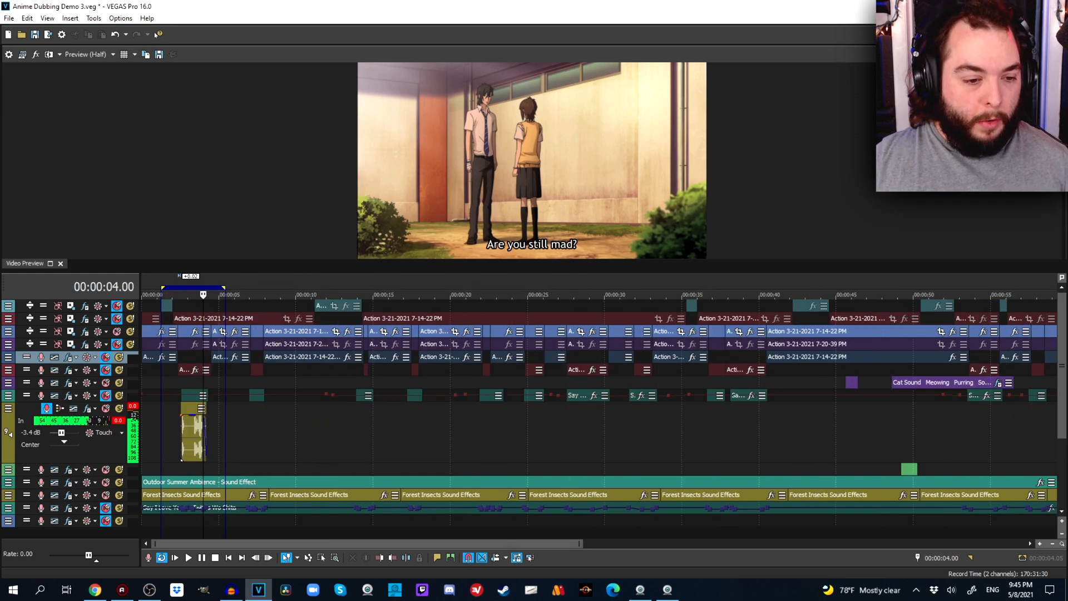
click(166, 437)
scroll(165, 436, up, 6)
click(541, 436)
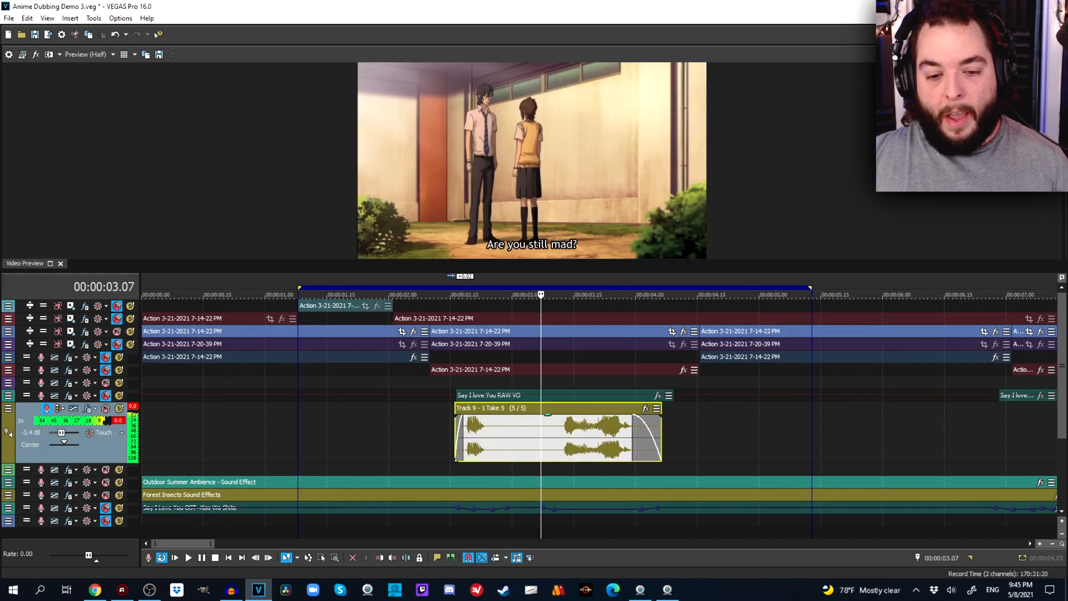
Examine the trimmed take's start and the pause between its words against the picture from 00:00:02.16 to 00:00:03.08.
click(495, 436)
click(455, 383)
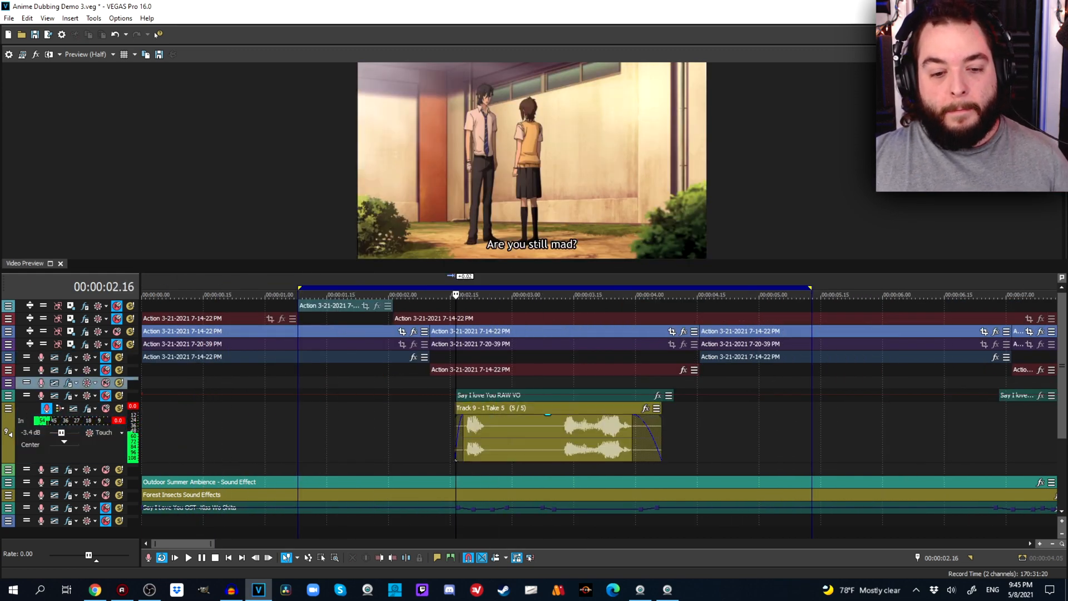
scroll(455, 382, up, 5)
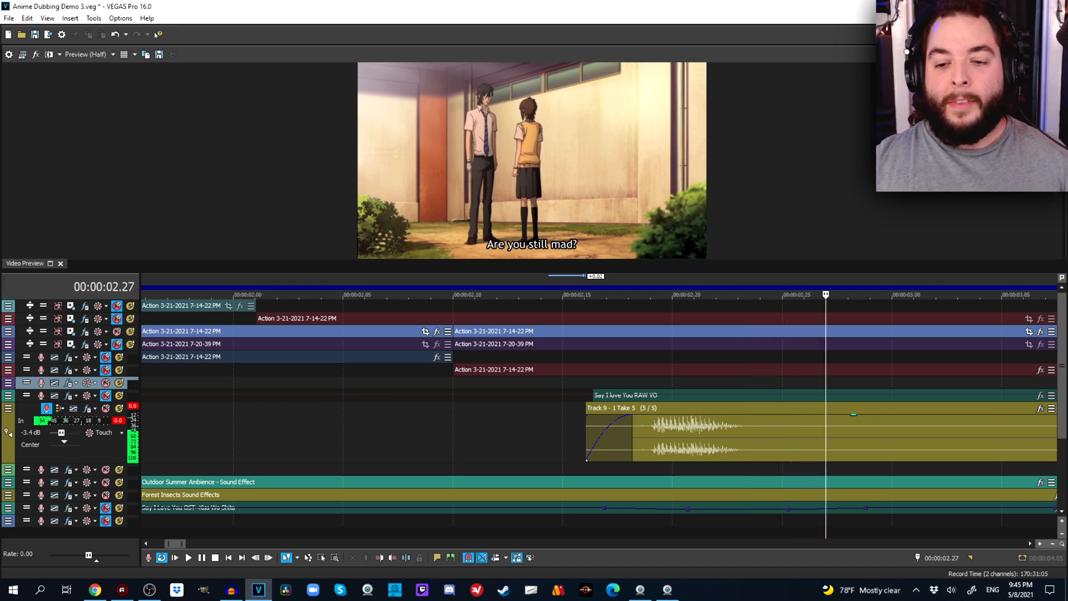
scroll(605, 436, down, 4)
click(605, 436)
click(620, 437)
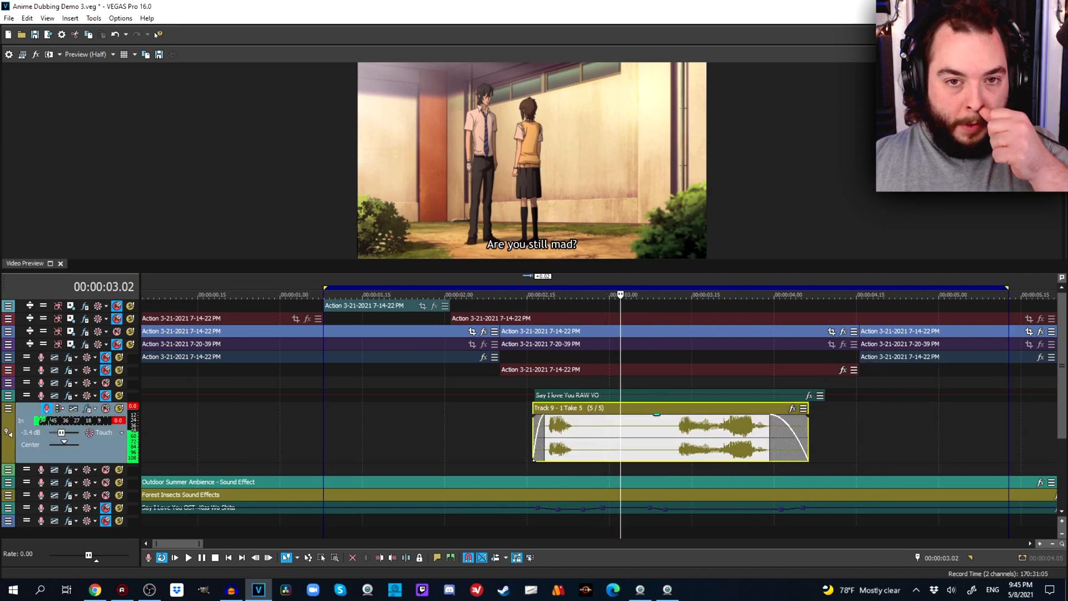
click(642, 437)
click(650, 437)
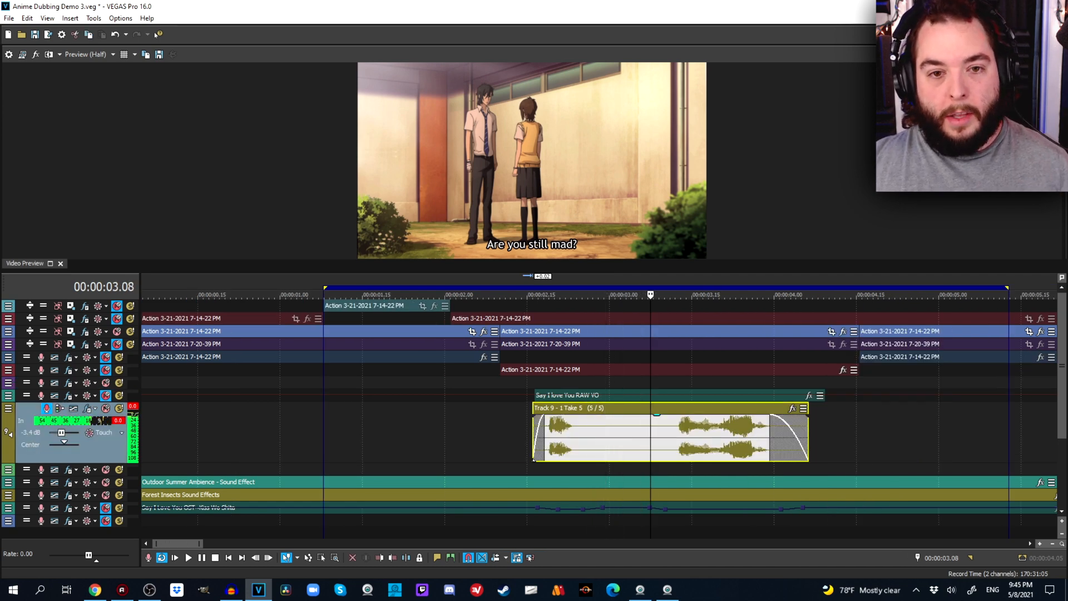
click(664, 437)
click(636, 437)
scroll(636, 437, up, 4)
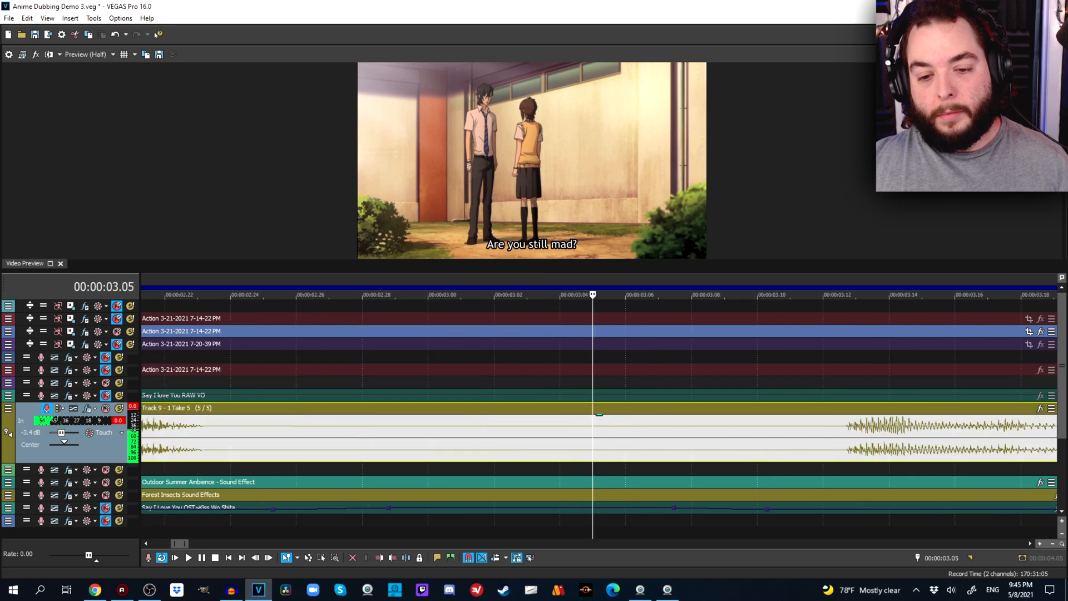
scroll(636, 436, down, 4)
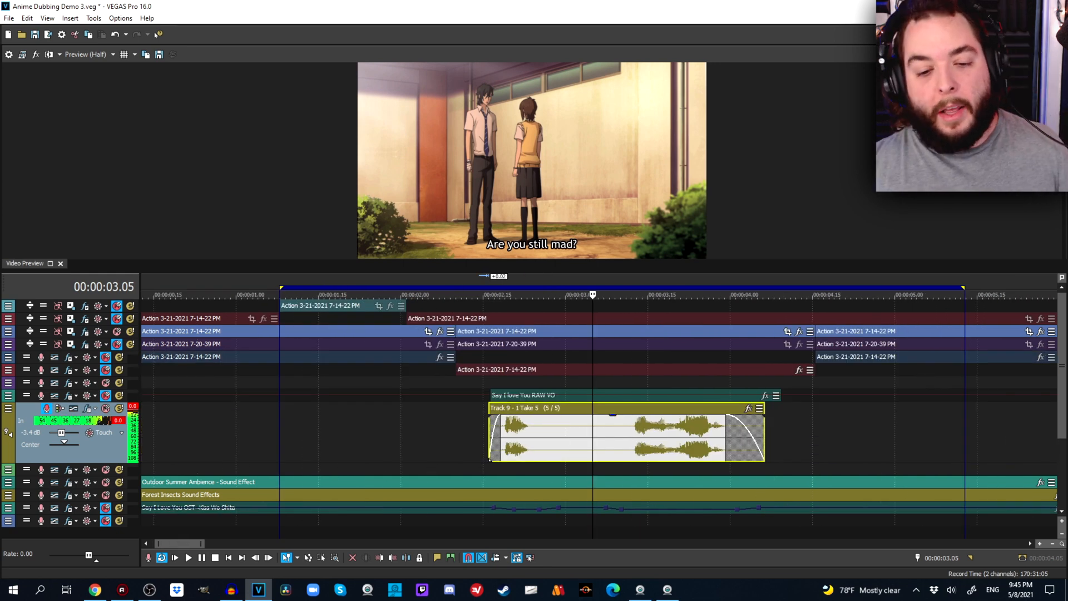
Mark a loop region across the trimmed take from 00:00:02.24 to 00:00:03.22 and check the frames at 00:00:03.12 and 00:00:03.01.
click(531, 436)
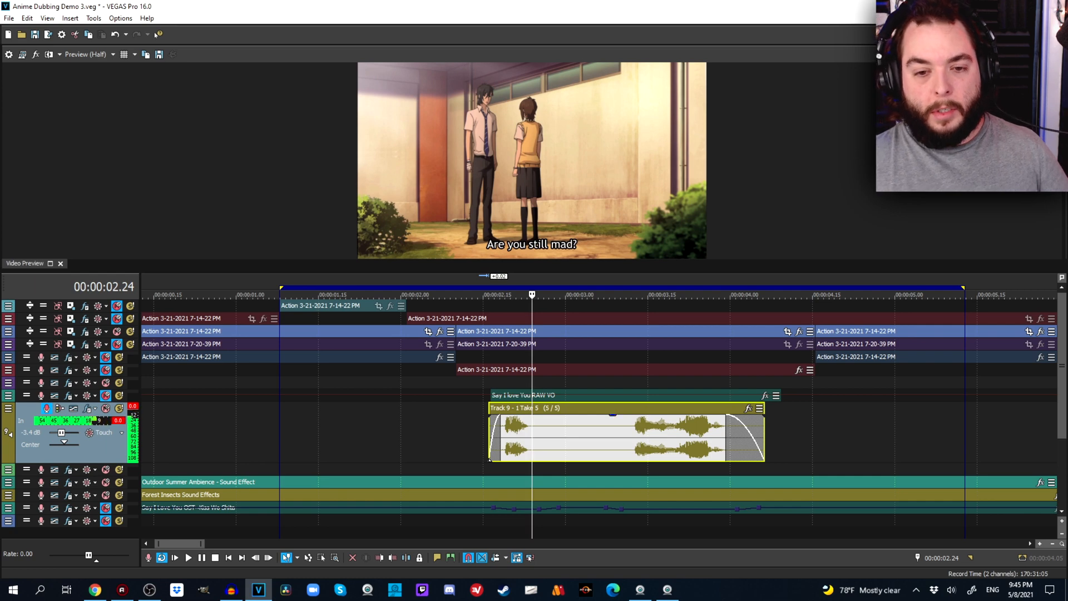
drag(531, 294, 686, 295)
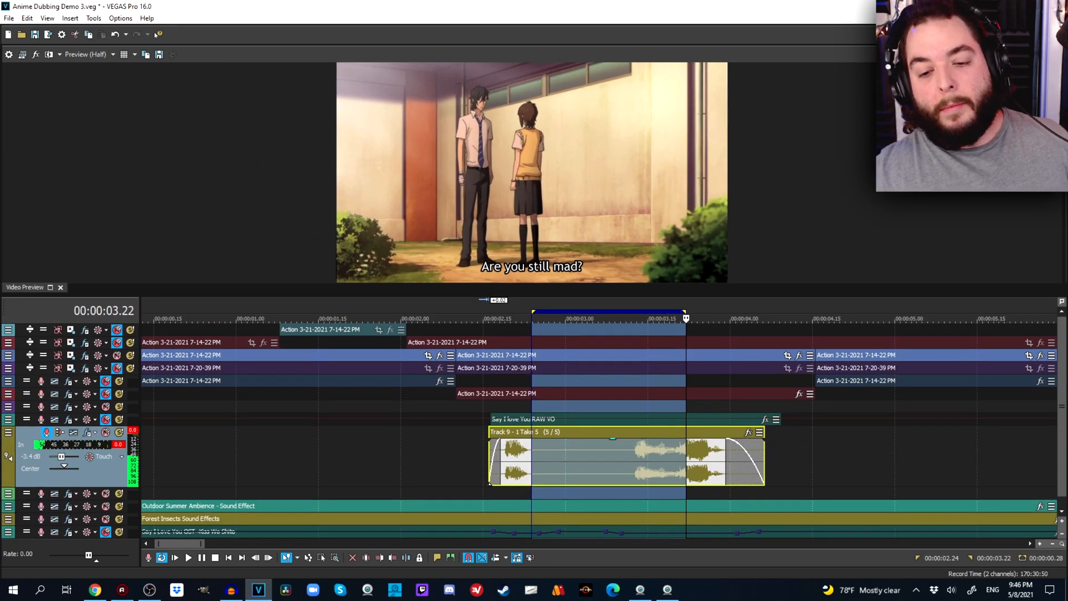
click(631, 461)
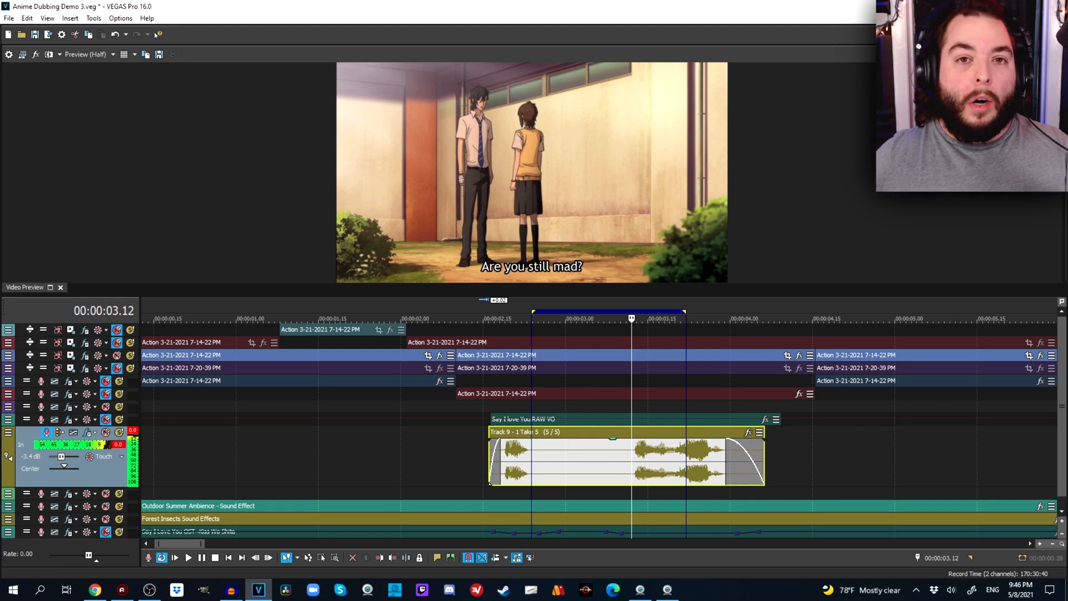
click(572, 461)
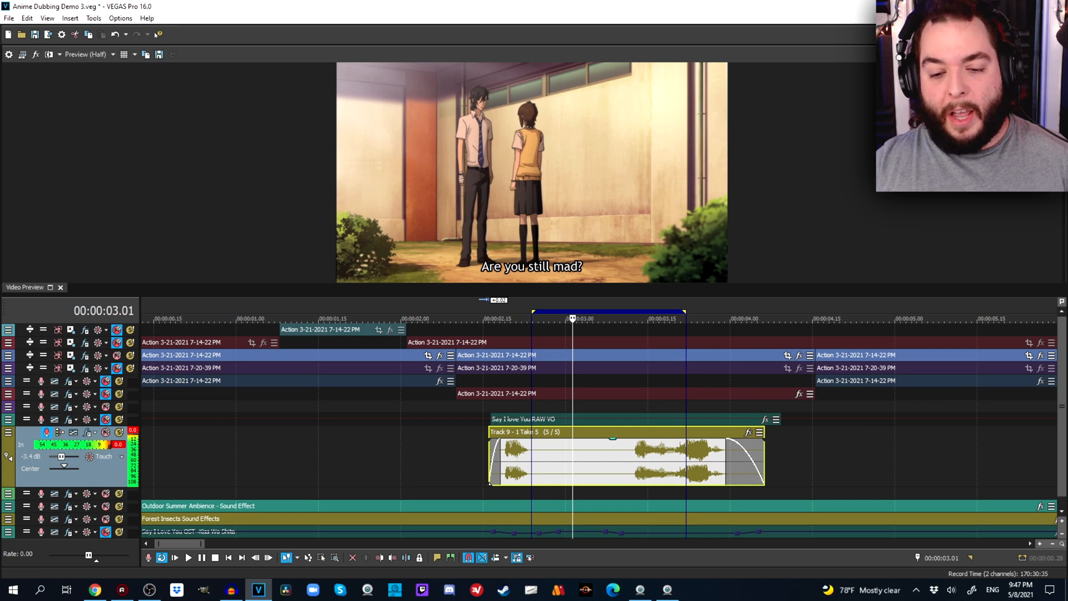
Set a loop region from about 00:00:06.15 to 00:00:08.15 around the second Say I love You RAW VO event and preview its frames.
scroll(599, 456, down, 3)
click(284, 456)
scroll(284, 456, up, 3)
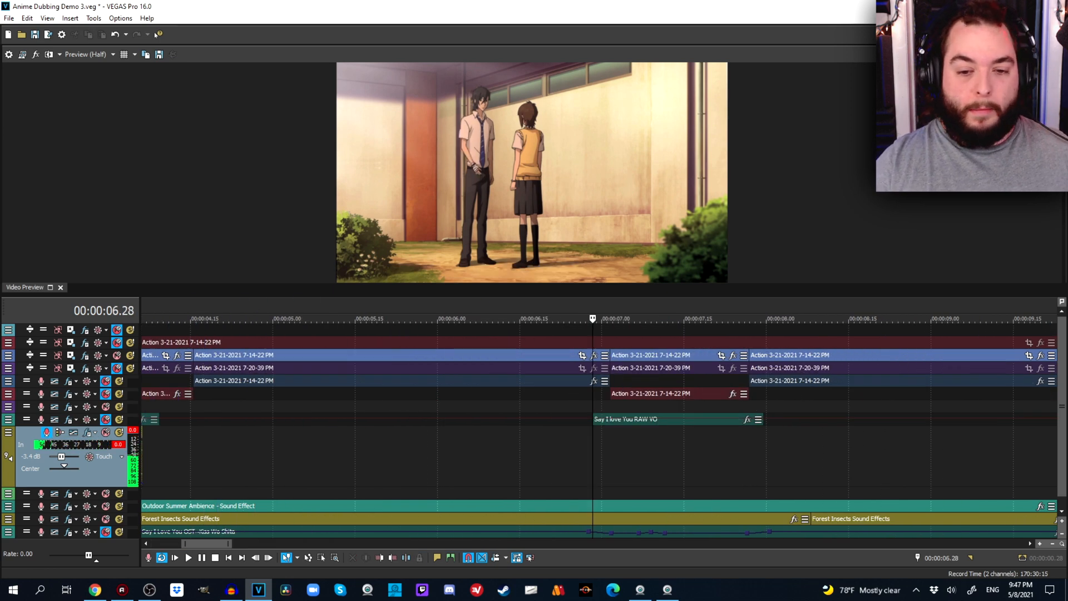
drag(520, 318, 849, 318)
key(space)
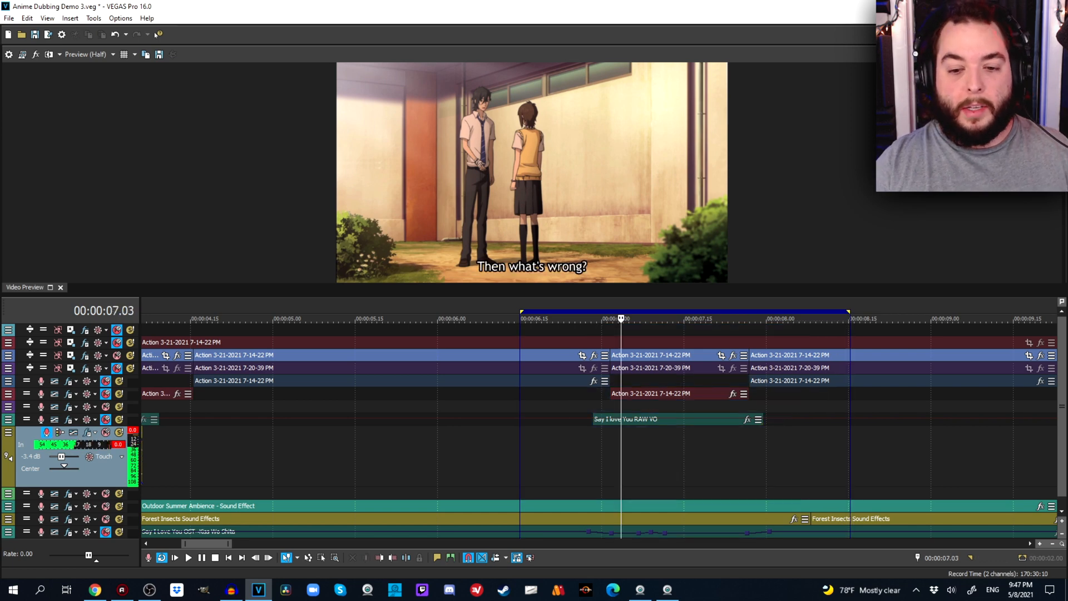
click(654, 456)
click(702, 456)
click(731, 456)
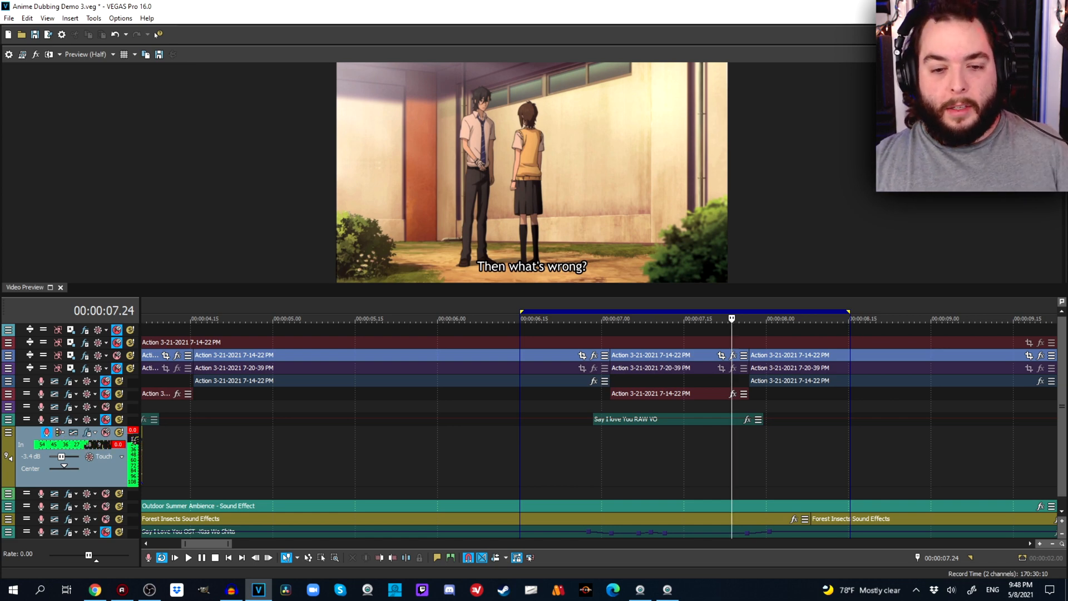
Extend the loop region's start back to 00:00:06.00 and play the looped section.
drag(521, 311, 439, 312)
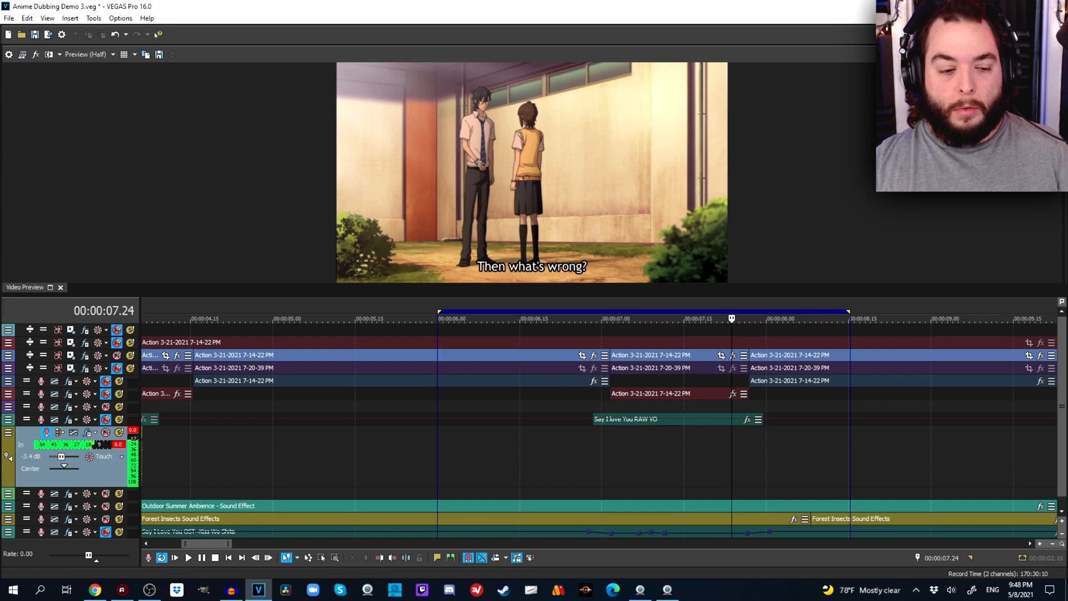
click(188, 557)
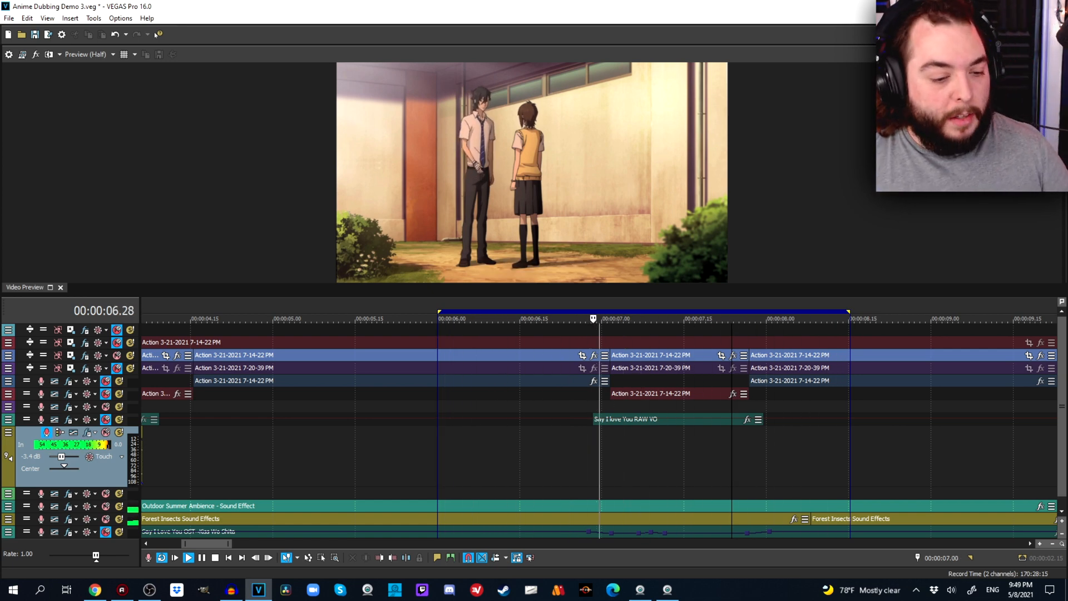
key(space)
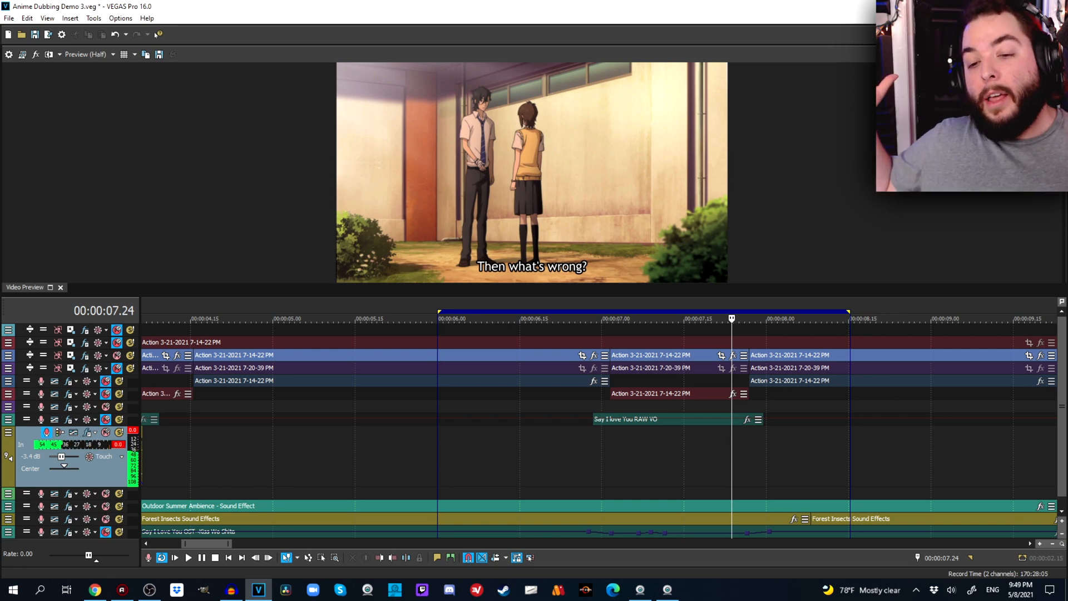
Insert a marker at 00:00:07.01, where the second line's clip starts, and delete it again.
scroll(599, 429, down, 5)
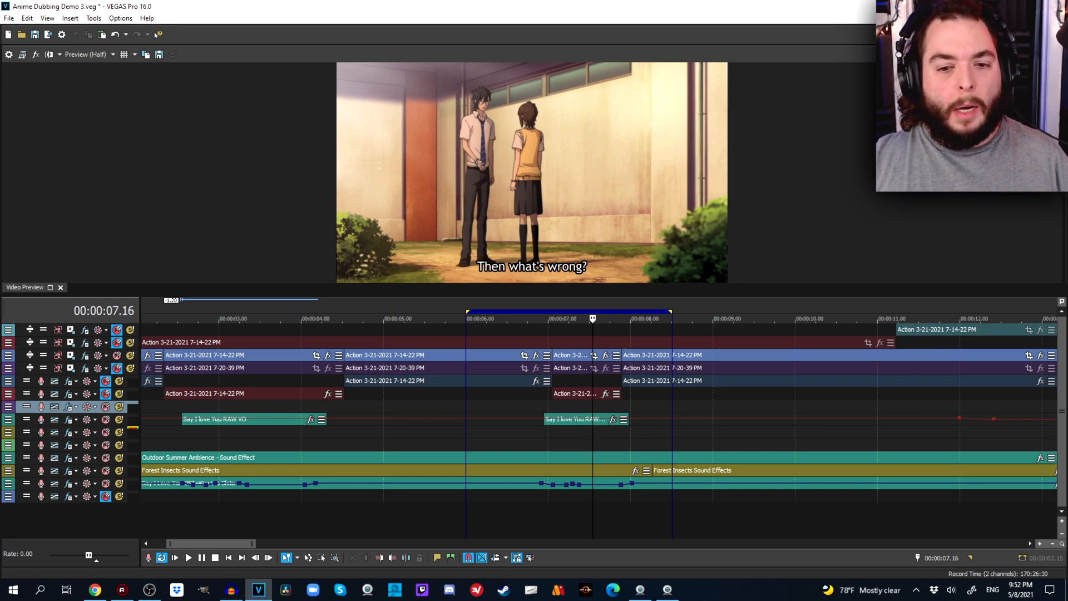
click(551, 319)
right_click(555, 304)
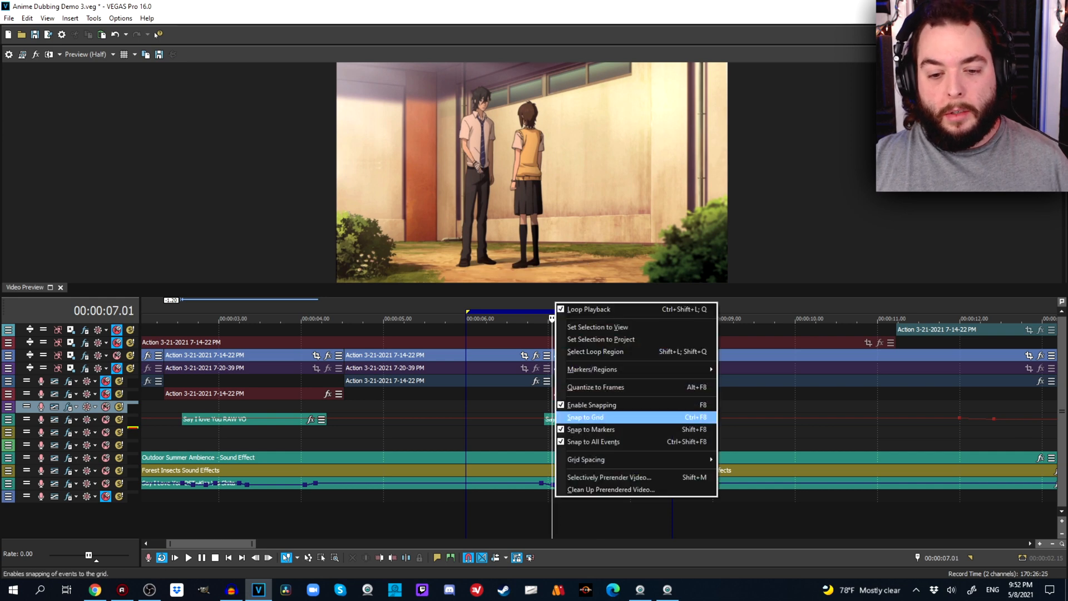
mouse_move(612, 369)
click(748, 369)
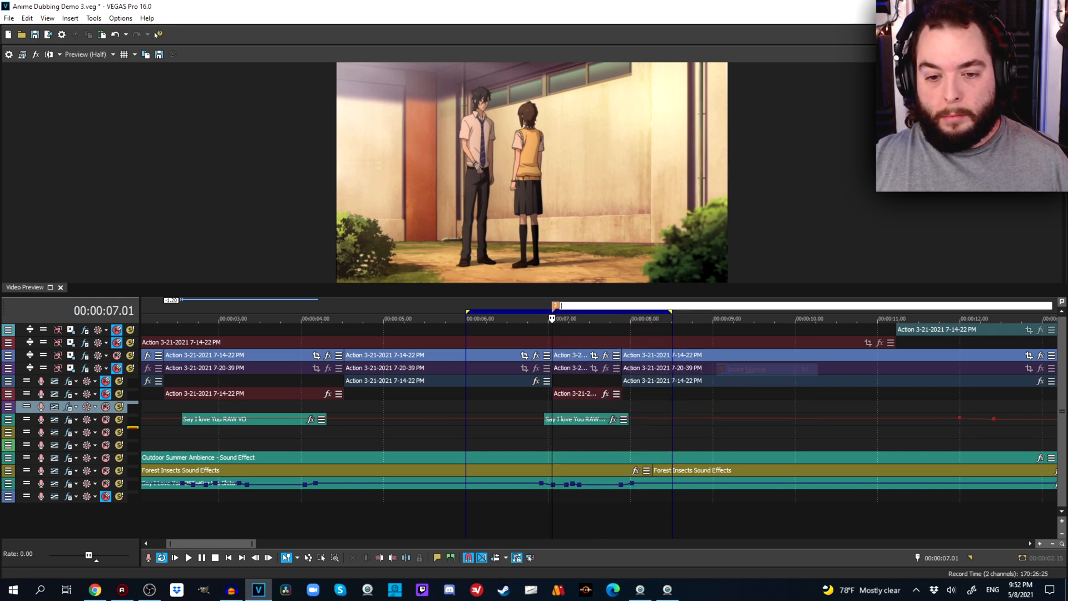
click(452, 319)
right_click(555, 305)
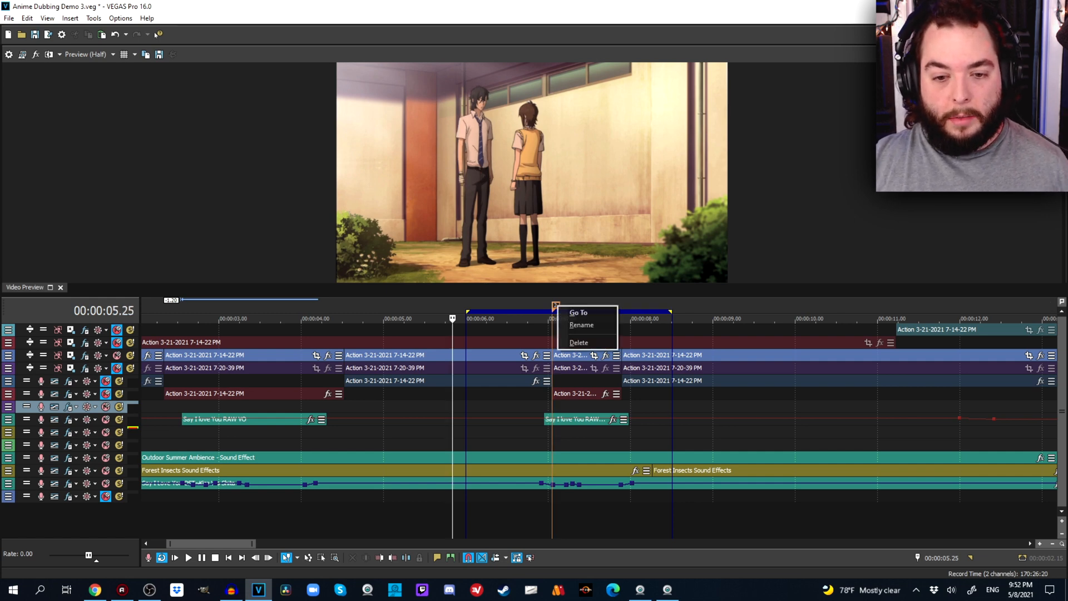
click(580, 343)
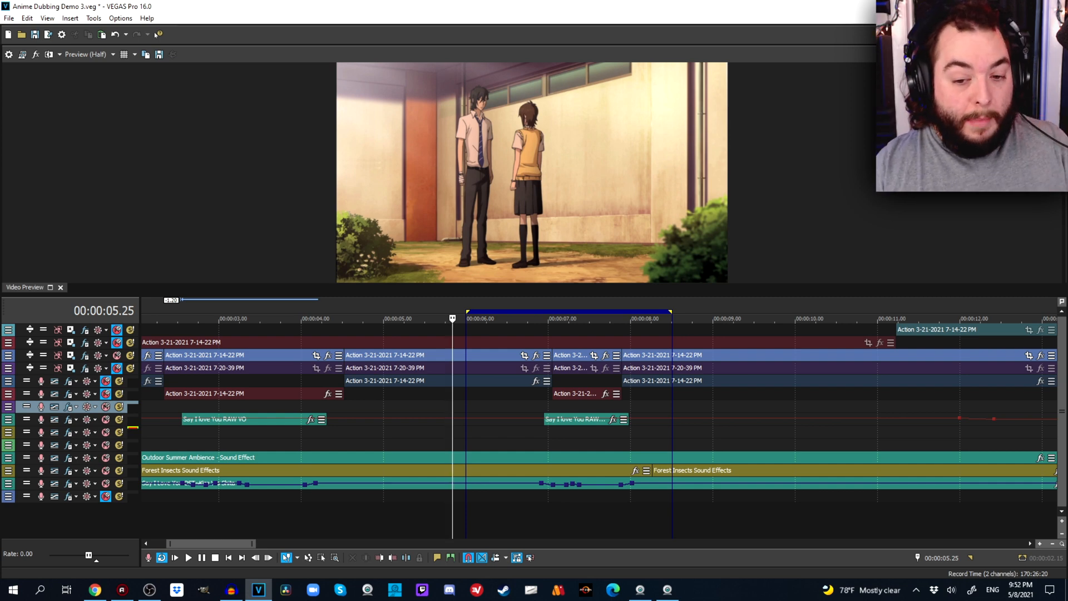
Compare the frames at 00:00:07.01 and 00:00:07.03 around the cut, and inspect the waveform of the muted clip starting there.
click(551, 382)
scroll(551, 382, up, 3)
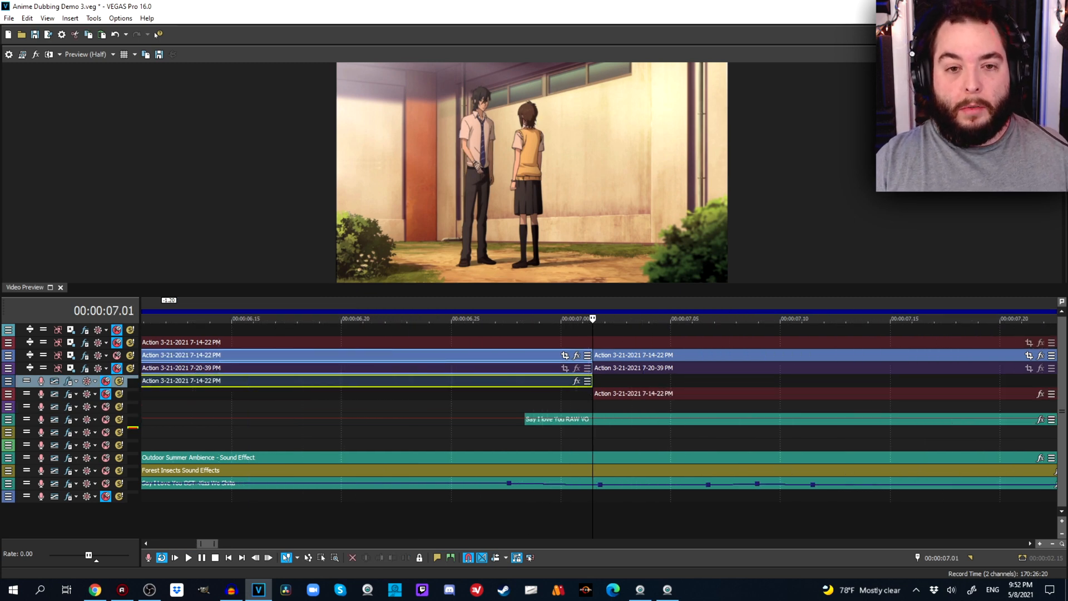
key(alt+Right)
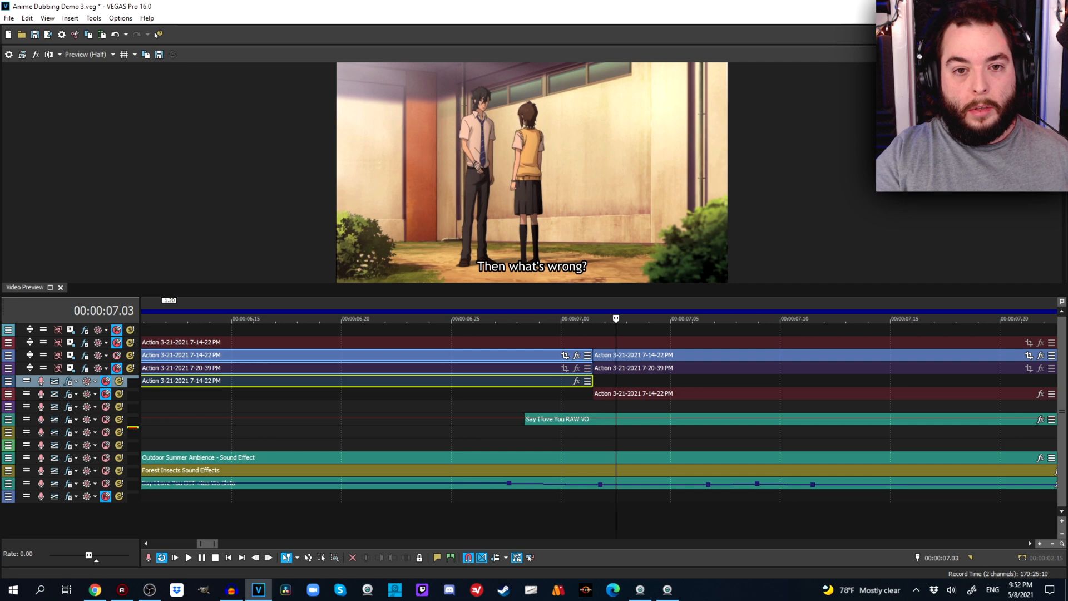
click(592, 380)
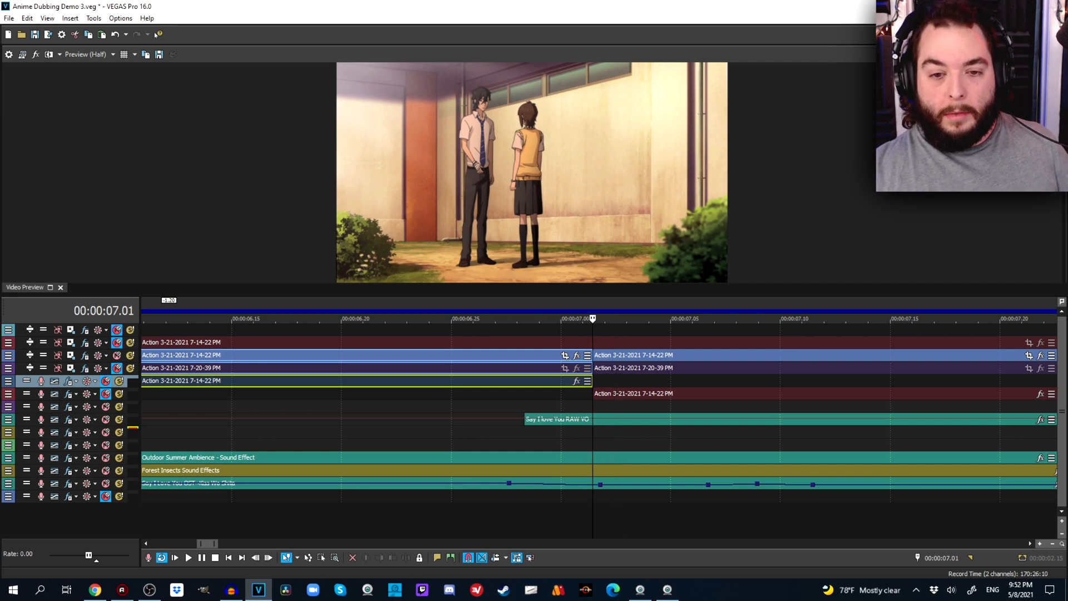
click(623, 381)
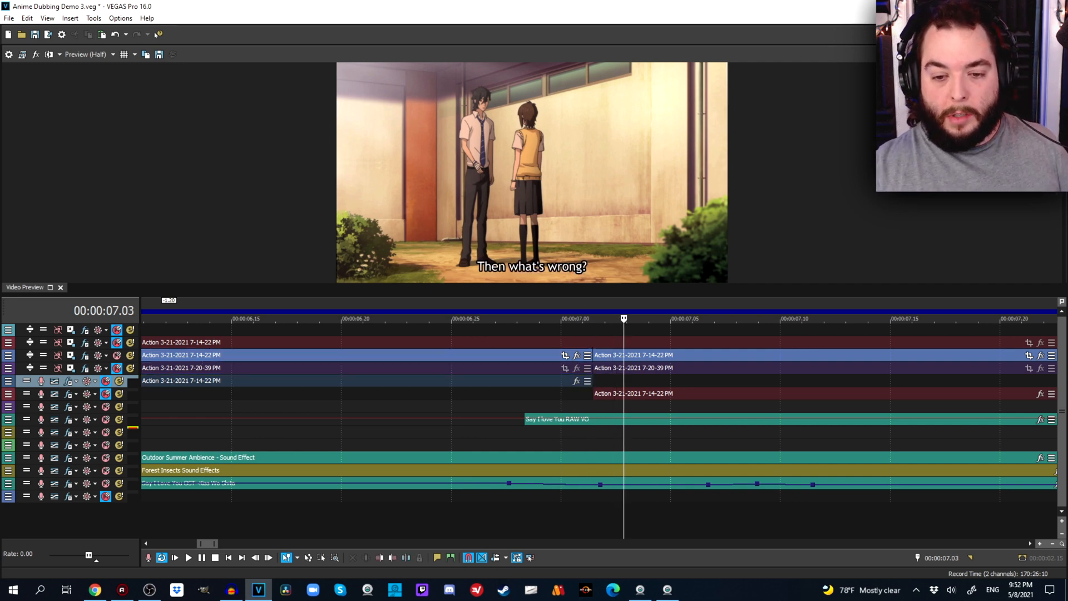
click(591, 381)
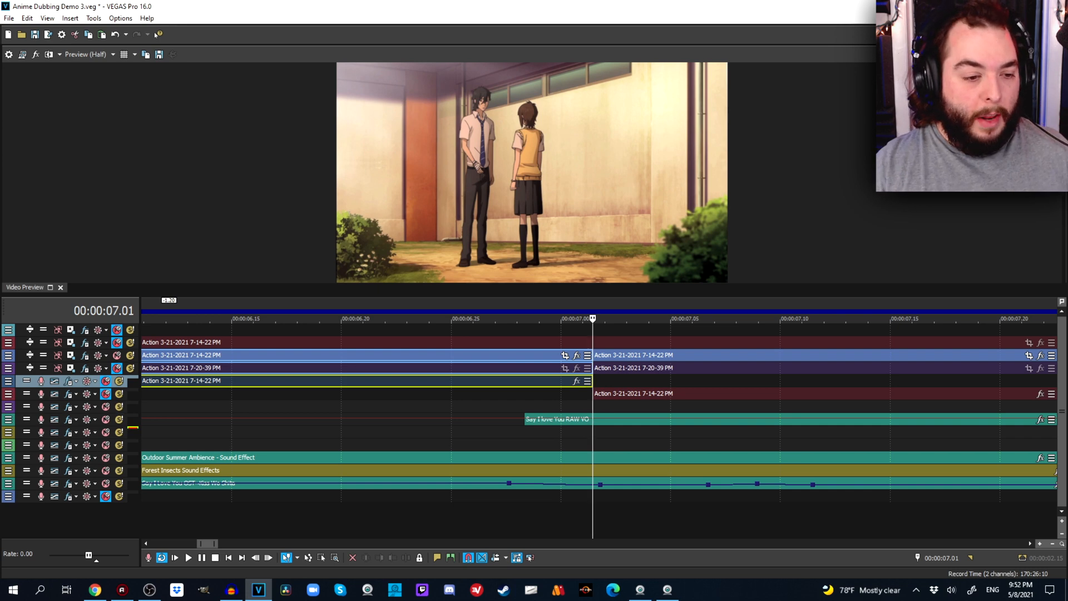
drag(118, 400, 118, 431)
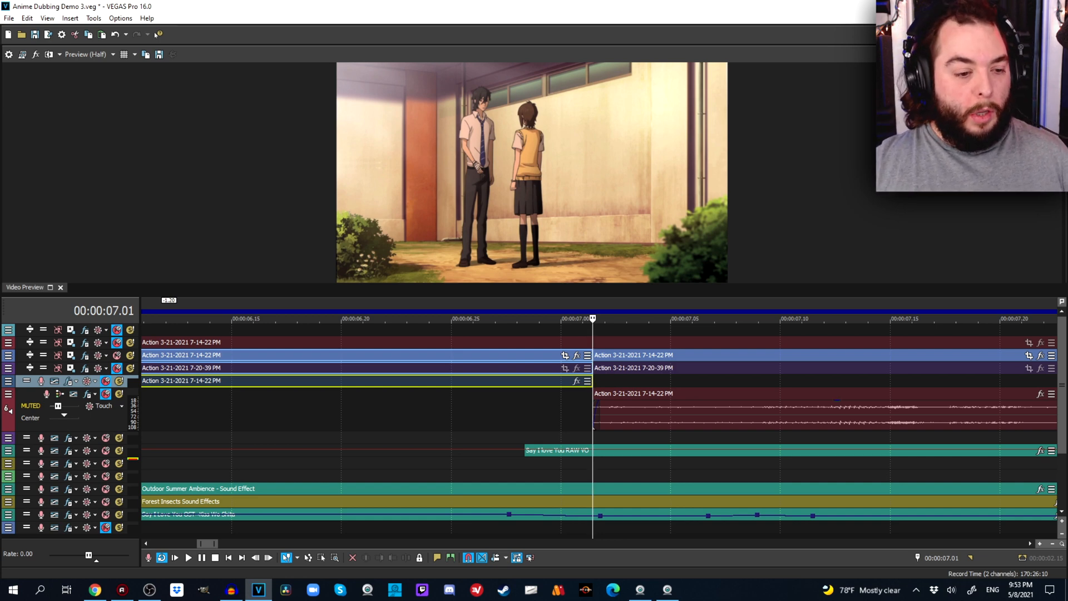
drag(119, 431, 118, 397)
Examine how the clips are split around the late lines at 00:01:09.12, 00:01:05.16 and 00:01:01.20.
scroll(593, 422, down, 10)
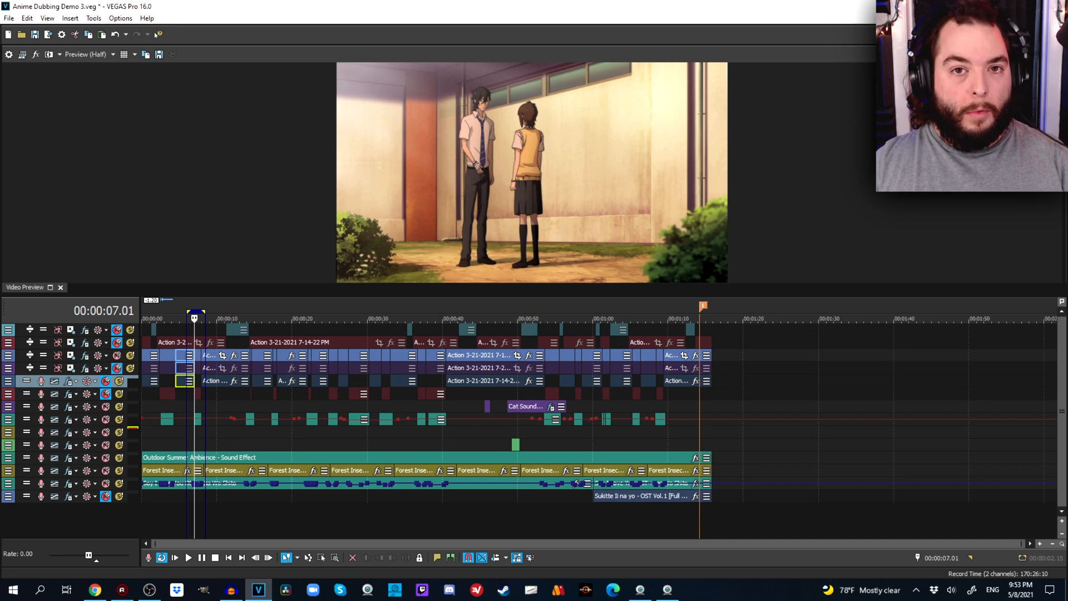
click(661, 394)
scroll(661, 394, up, 10)
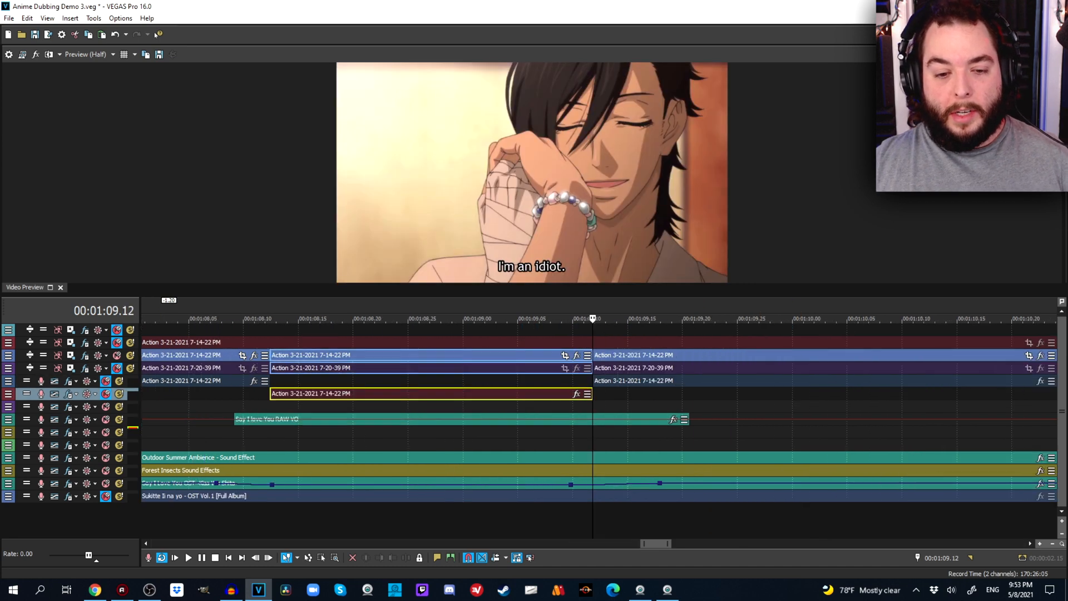
click(401, 394)
scroll(619, 400, down, 8)
click(457, 405)
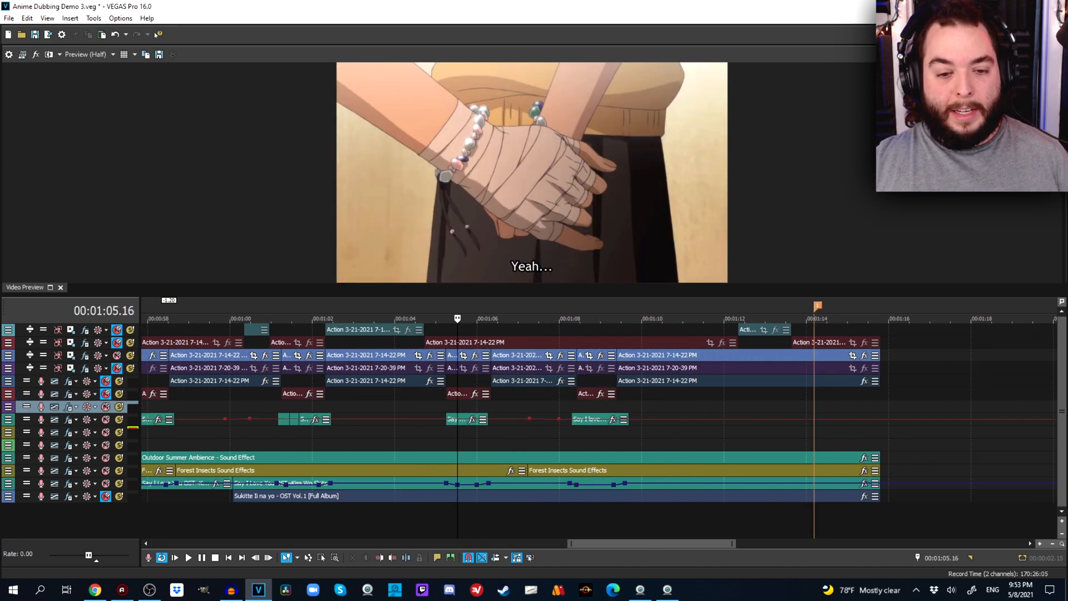
click(380, 395)
click(298, 329)
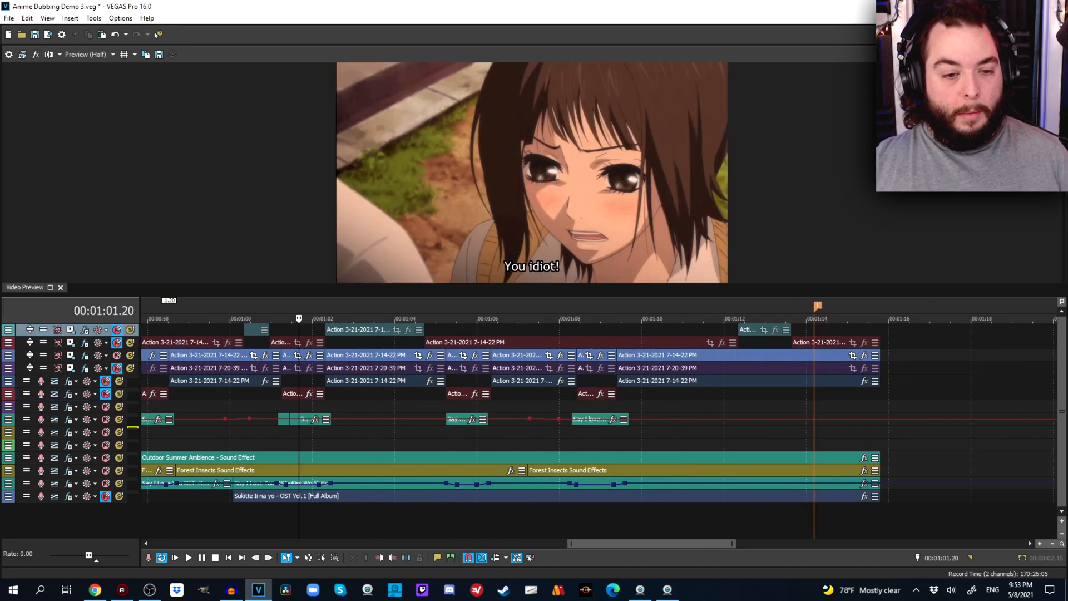
scroll(298, 330, down, 6)
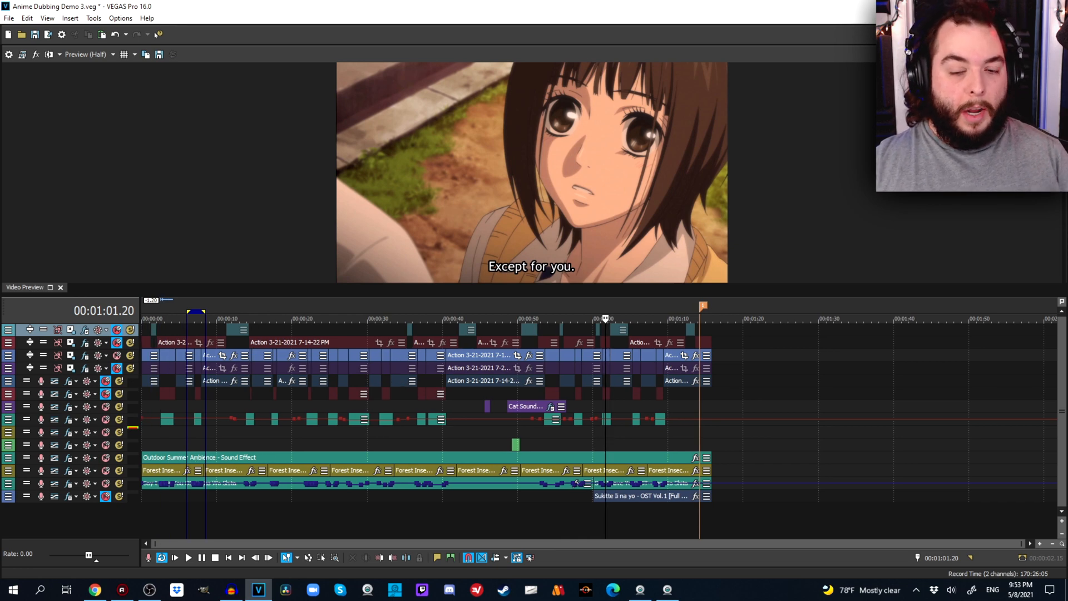